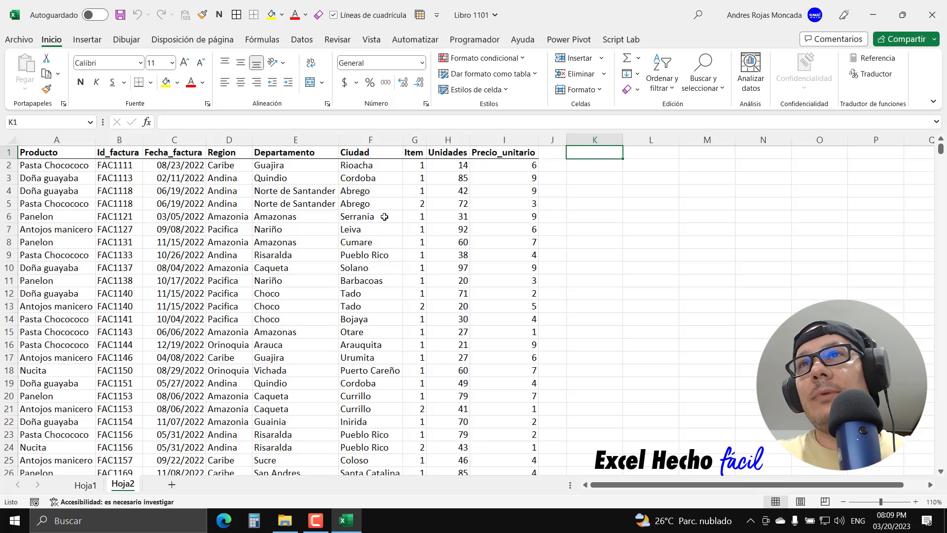
Step: Convert the data range A1:I4317 on Hoja2 into a table with headers
left_click(91, 153)
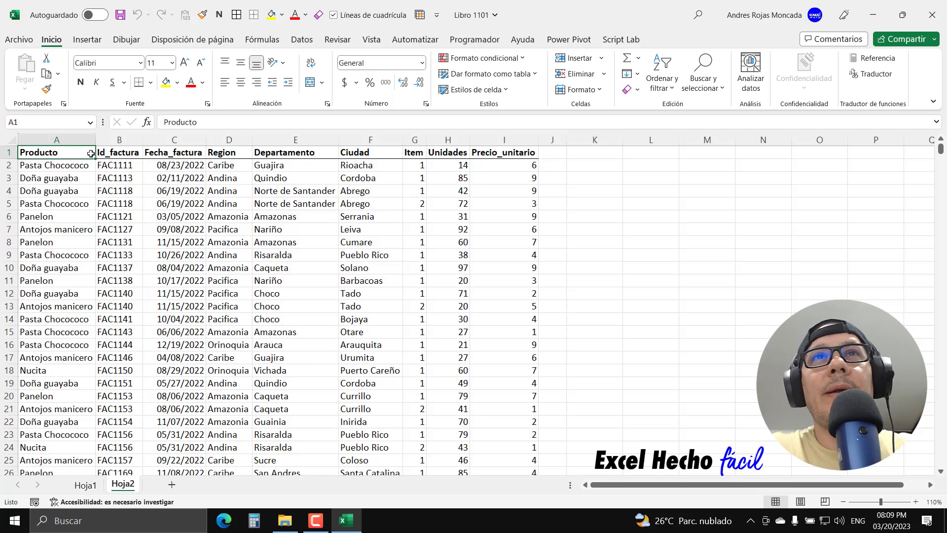
key("ctrl+Down")
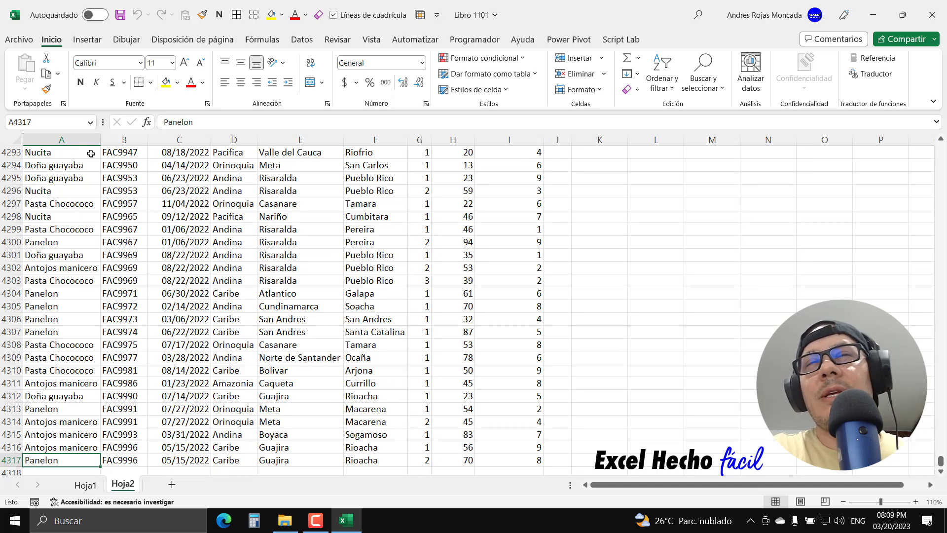
key("ctrl+Up")
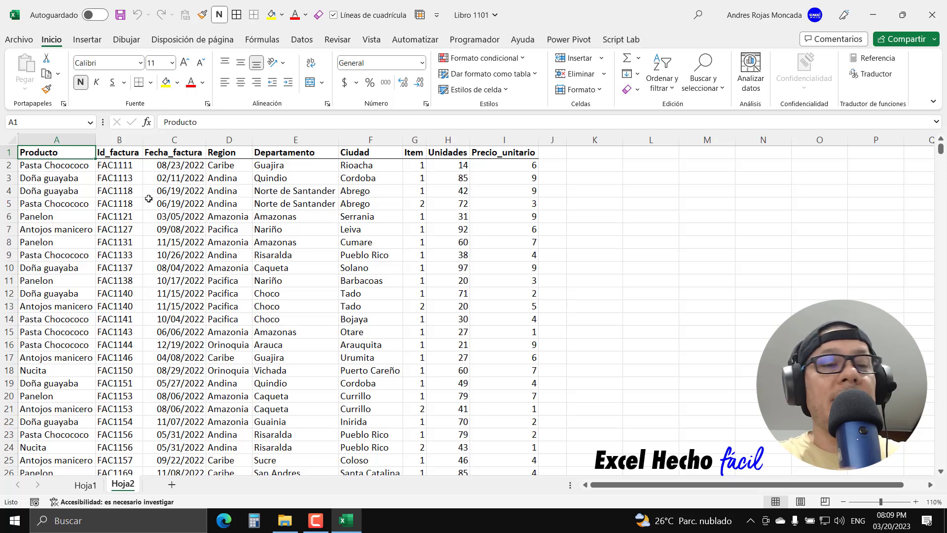
key("ctrl+t")
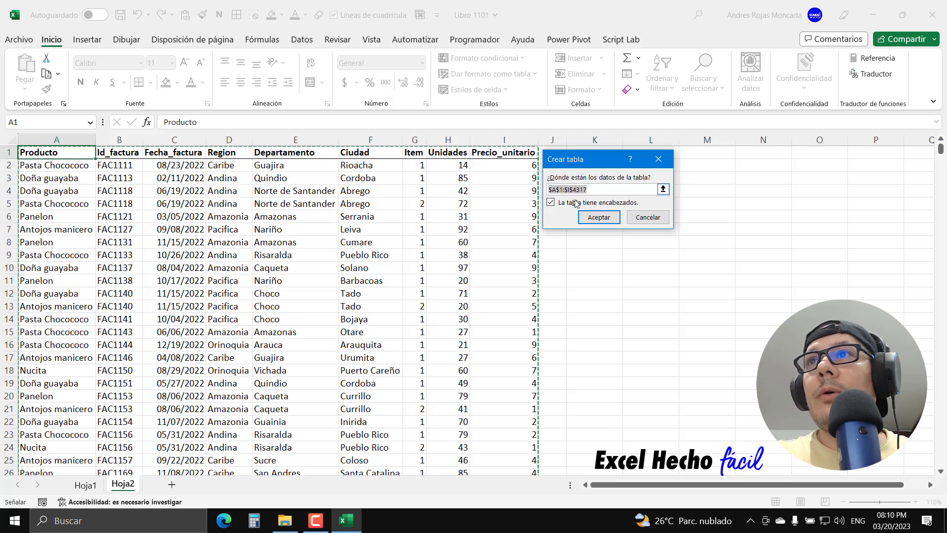
left_click(608, 220)
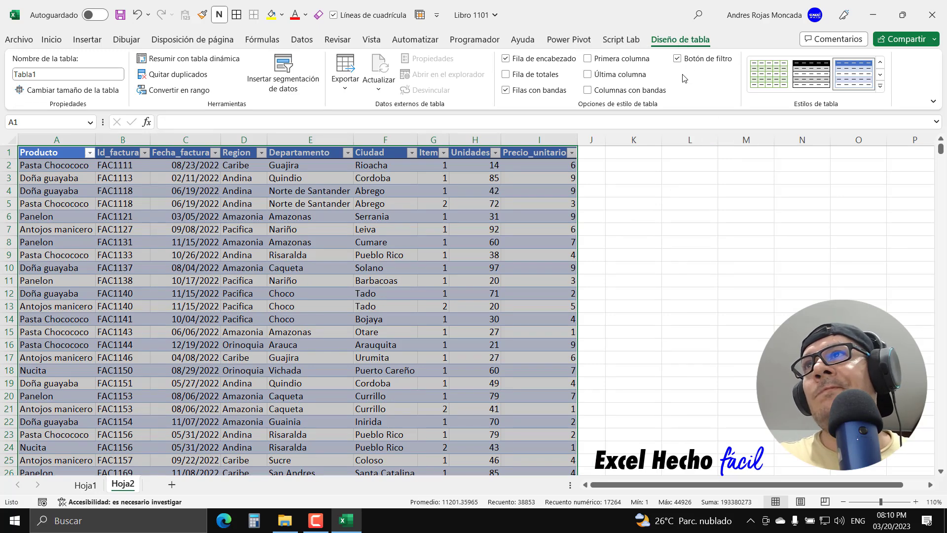
Step: Remove the filter buttons from the table and apply the light black style with grey banded rows
left_click(677, 60)
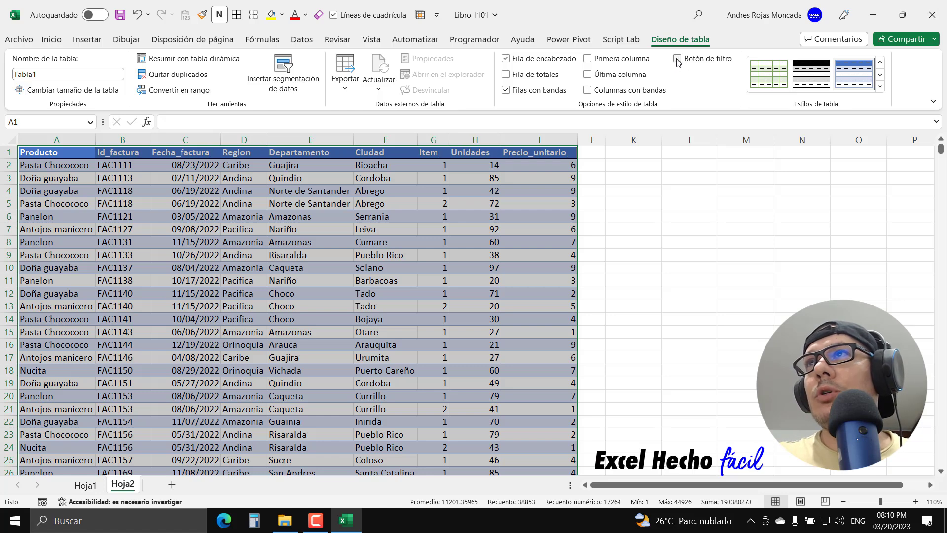
left_click(880, 85)
left_click(700, 96)
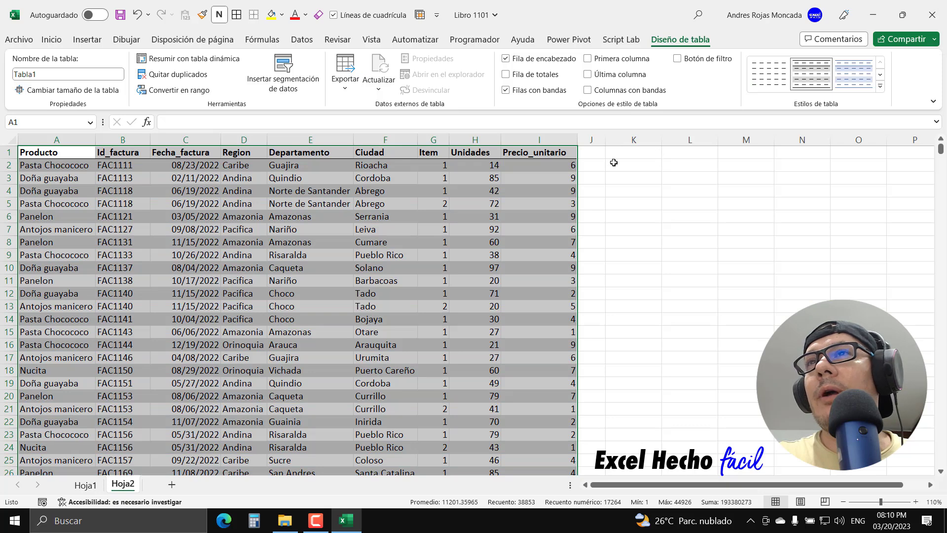
Step: Autofit the widths of the table's columns A through I
left_click(356, 203)
left_click_drag(55, 140, 516, 142)
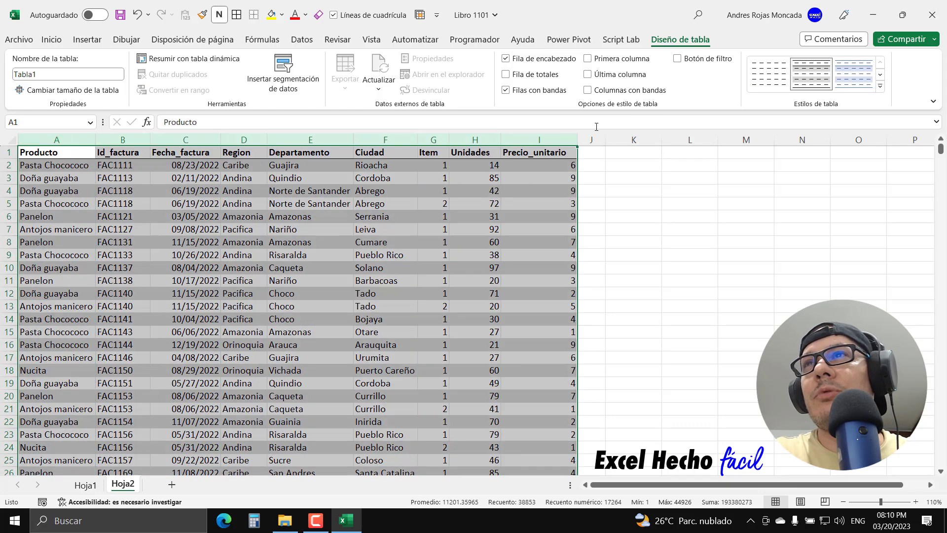
double_click(577, 133)
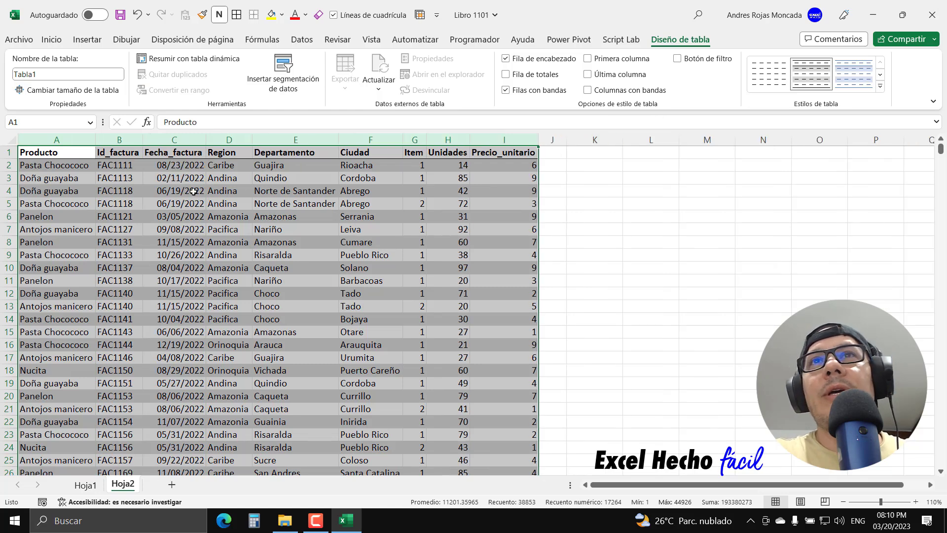
Step: Hide columns B through F, from Id_factura to Ciudad
left_click_drag(124, 139, 395, 147)
right_click(388, 141)
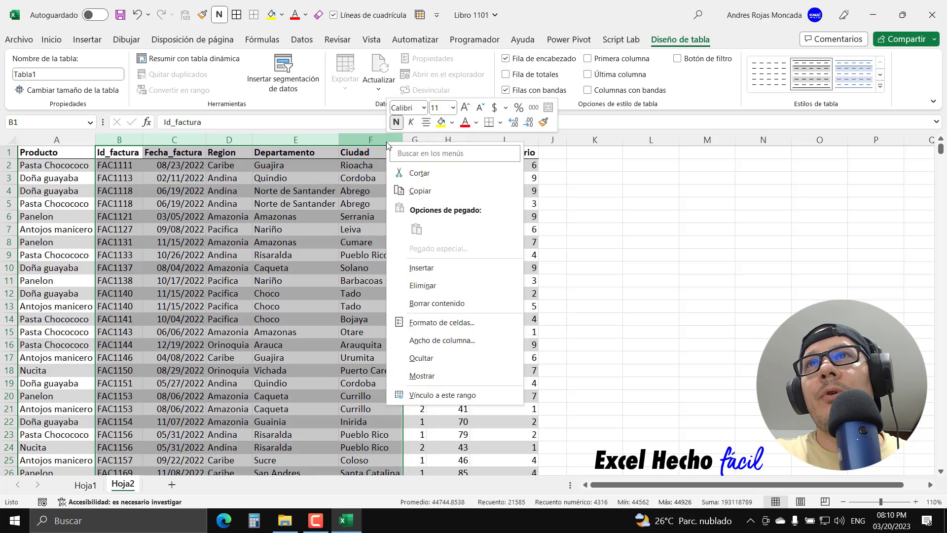
left_click(415, 359)
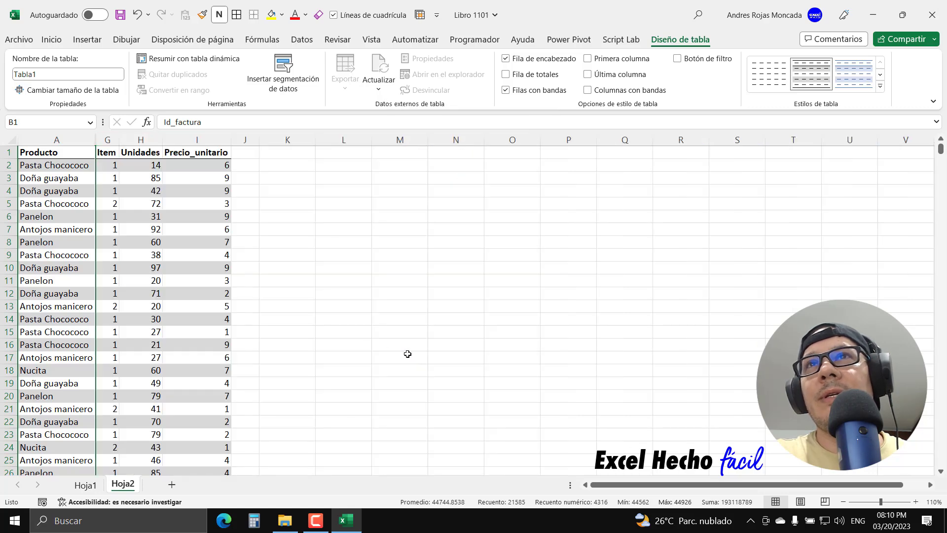
left_click(71, 164)
left_click(71, 152)
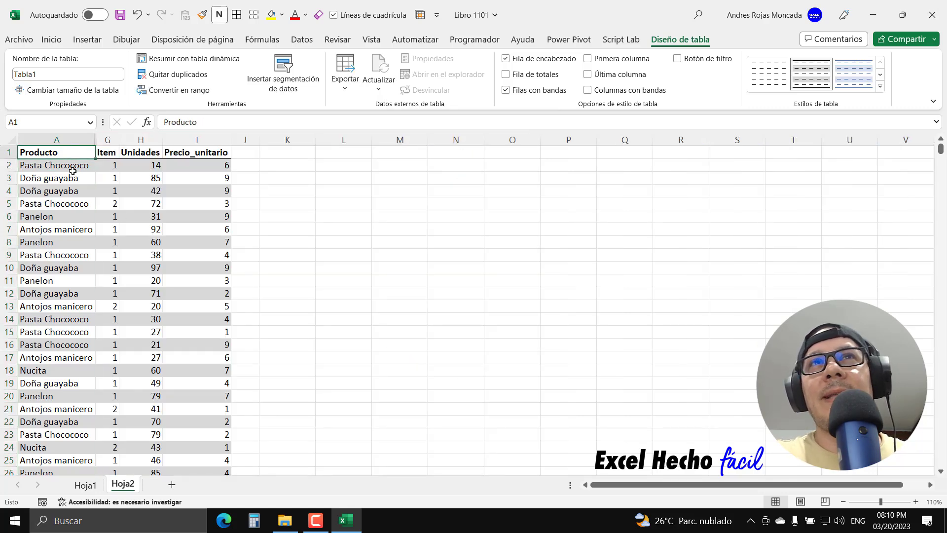
Step: Enter the header "Unicos" in cell K1 and make it bold
left_click(301, 153)
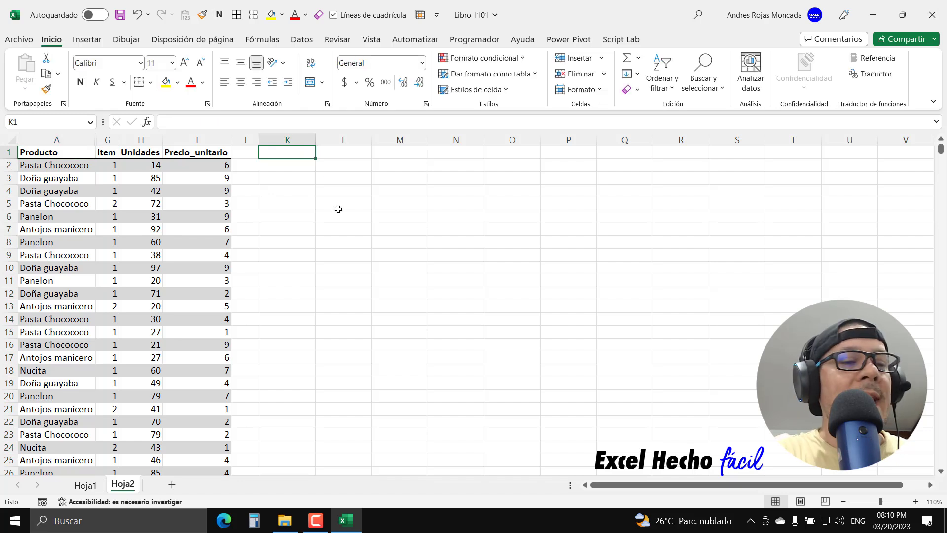
type("Nu")
key("BackSpace")
key("BackSpace")
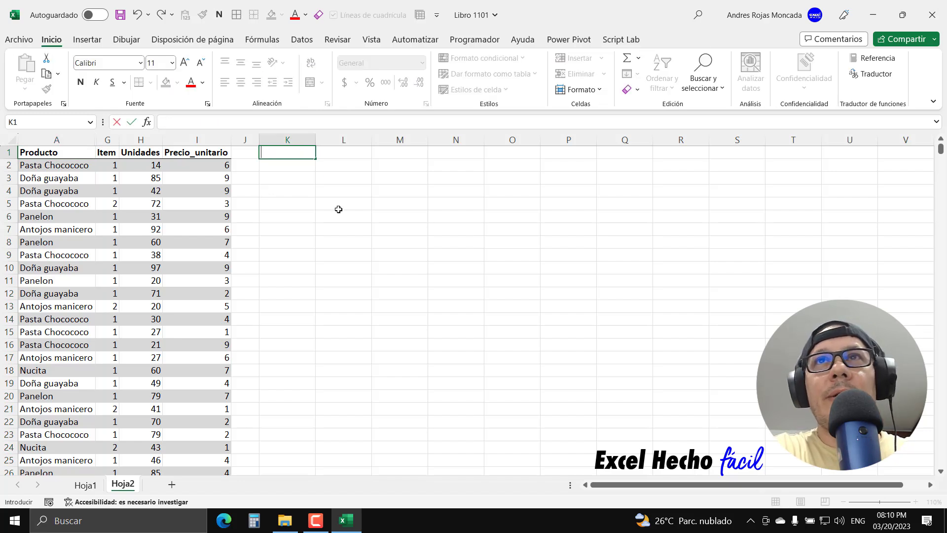
type("Unicos")
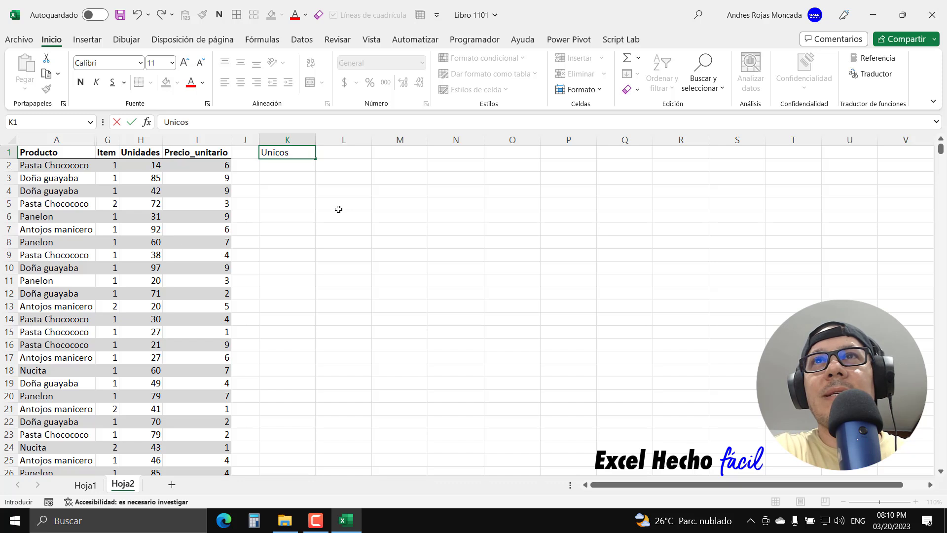
key("Return")
left_click(303, 155)
left_click(81, 83)
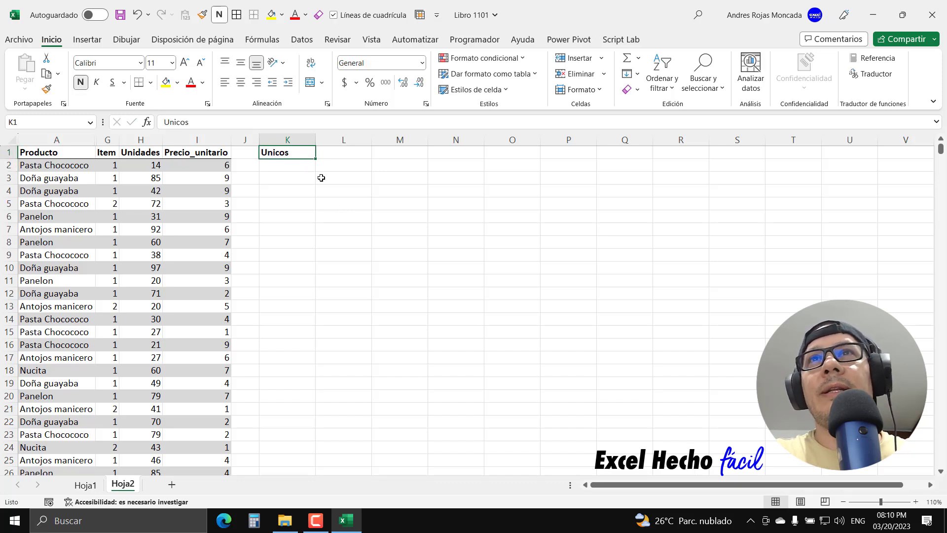
Step: Add a bottom border to the Unicos header in cell K1
left_click(308, 167)
left_click(310, 202)
left_click(293, 156)
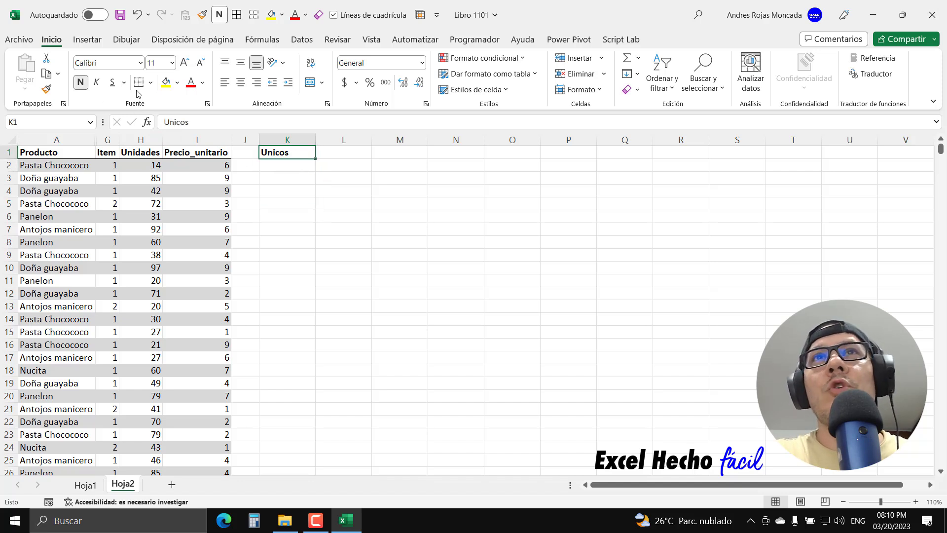
left_click(305, 171)
left_click(300, 196)
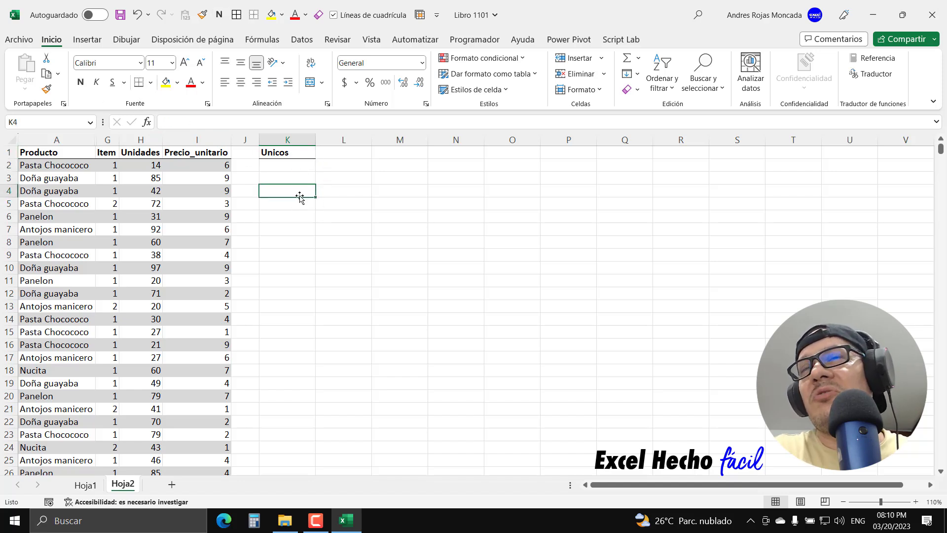
Step: Enter the formula =UNICOS(Tabla1[Producto]) in K2 to list the distinct products
left_click(294, 167)
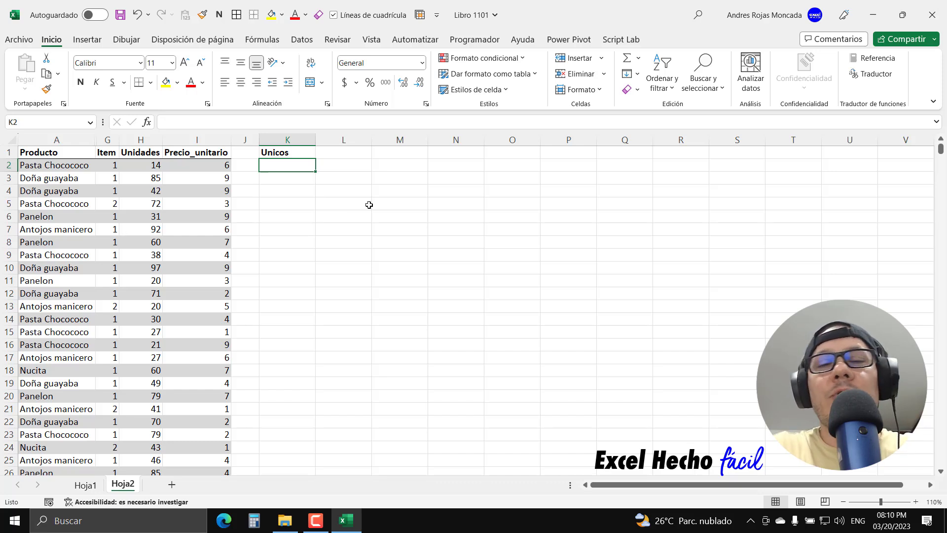
type("=uni")
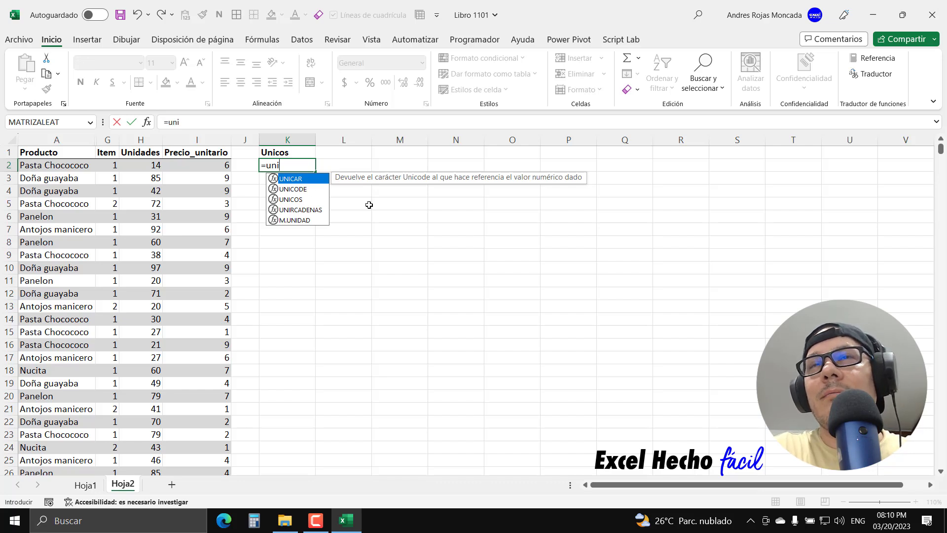
key("Down")
key("Down")
key("Tab")
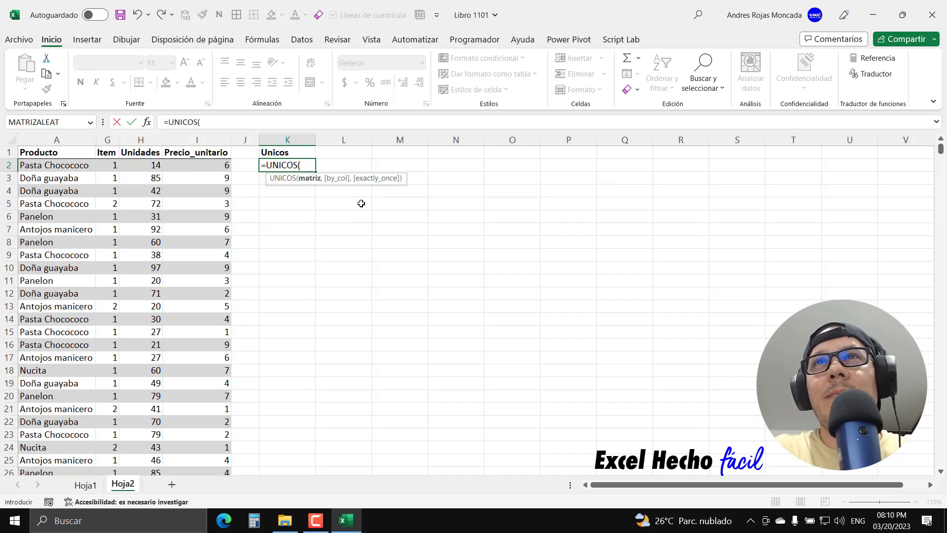
left_click(53, 146)
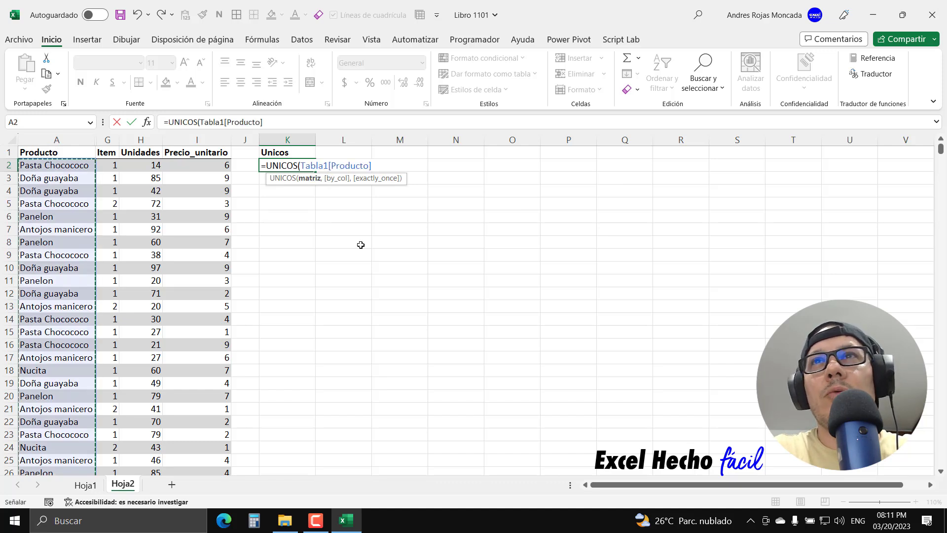
type(")")
key("Return")
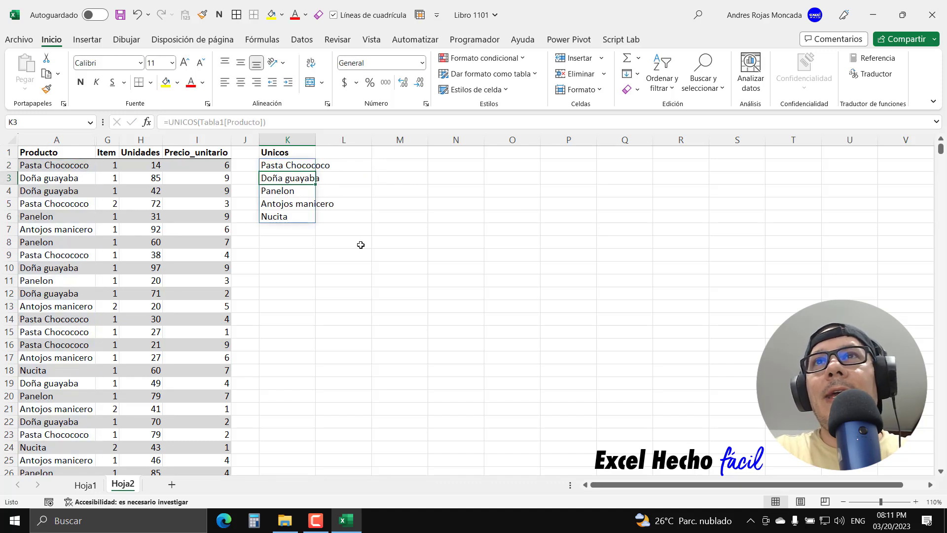
Step: Autofit column K to the width of the product names
left_click(300, 165)
left_click(306, 205)
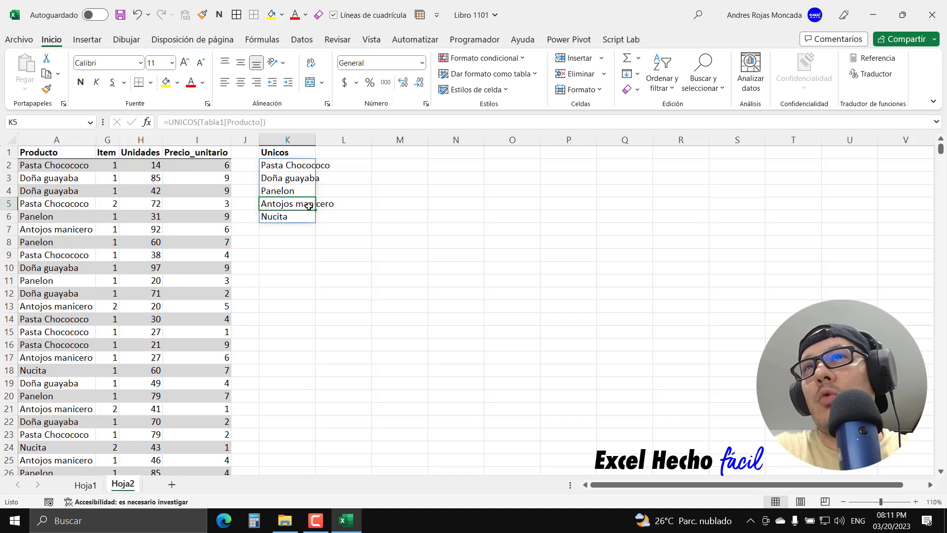
double_click(315, 140)
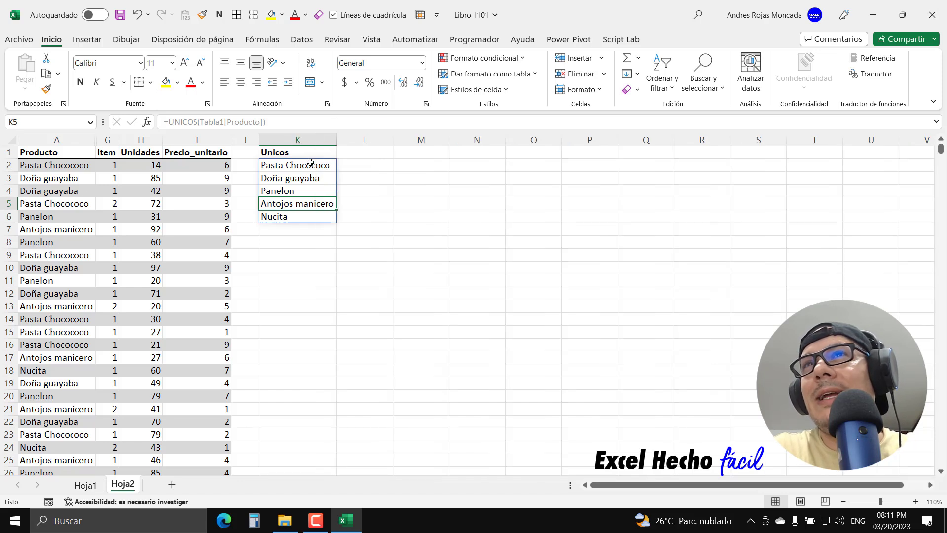
Step: Examine the formula in each cell of the spilled product list, comparing K2 with the cells below it
left_click(314, 165)
left_click(313, 177)
left_click(313, 191)
left_click(312, 203)
left_click(312, 216)
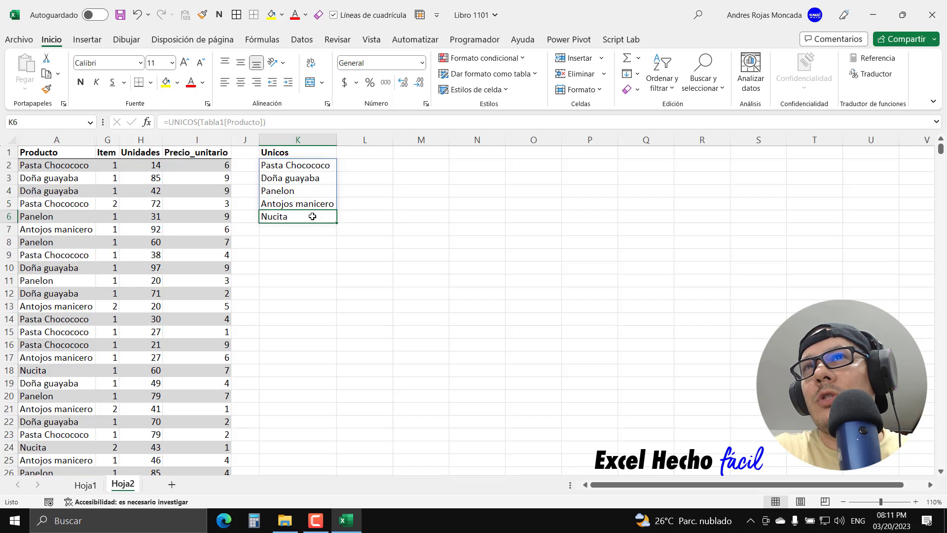
left_click(321, 166)
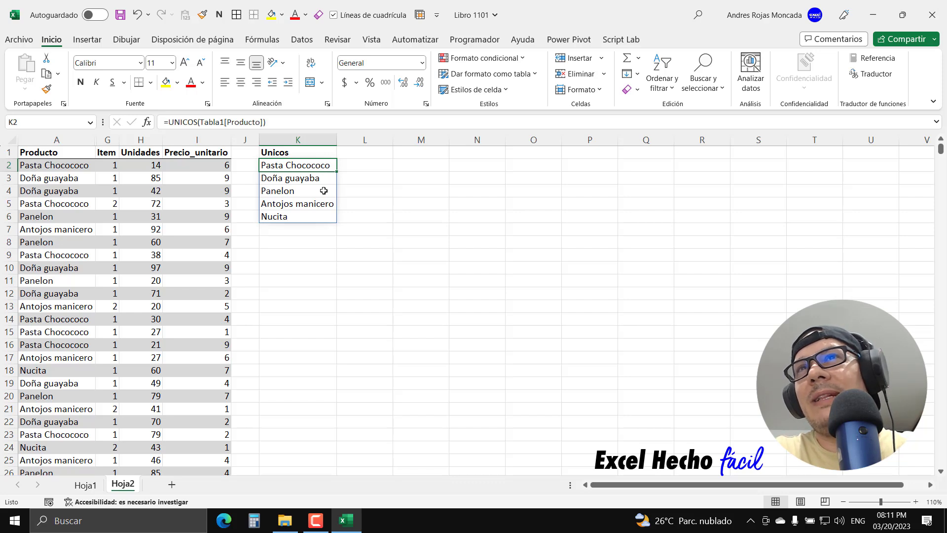
left_click(288, 217)
left_click(288, 191)
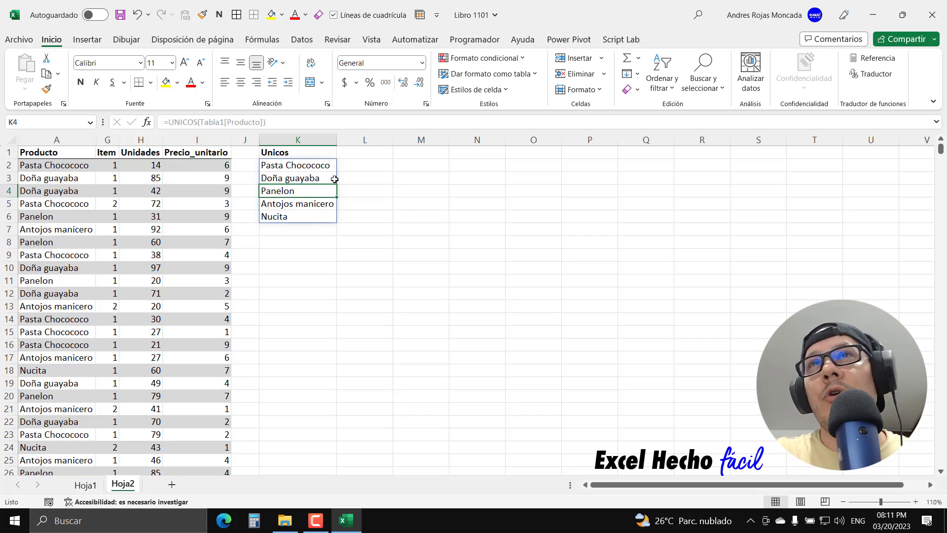
left_click(270, 167)
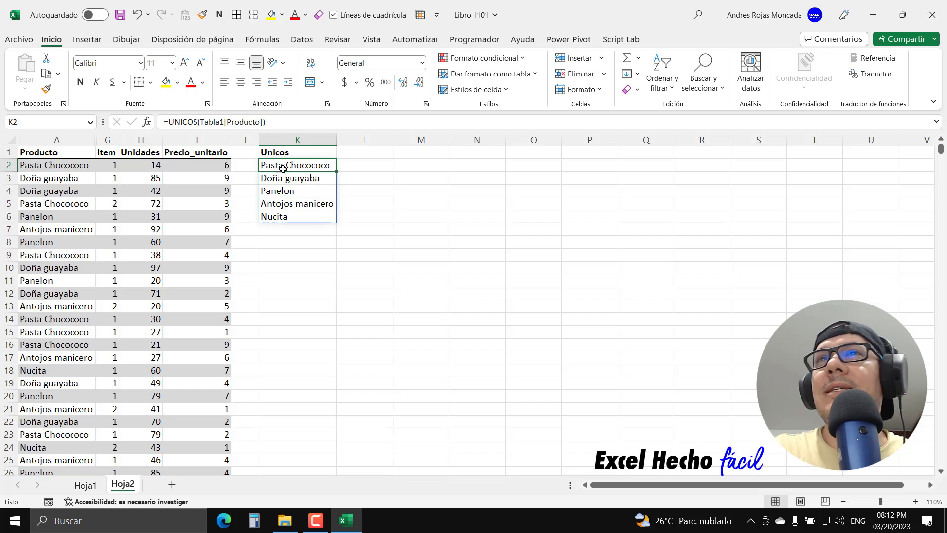
left_click(306, 181)
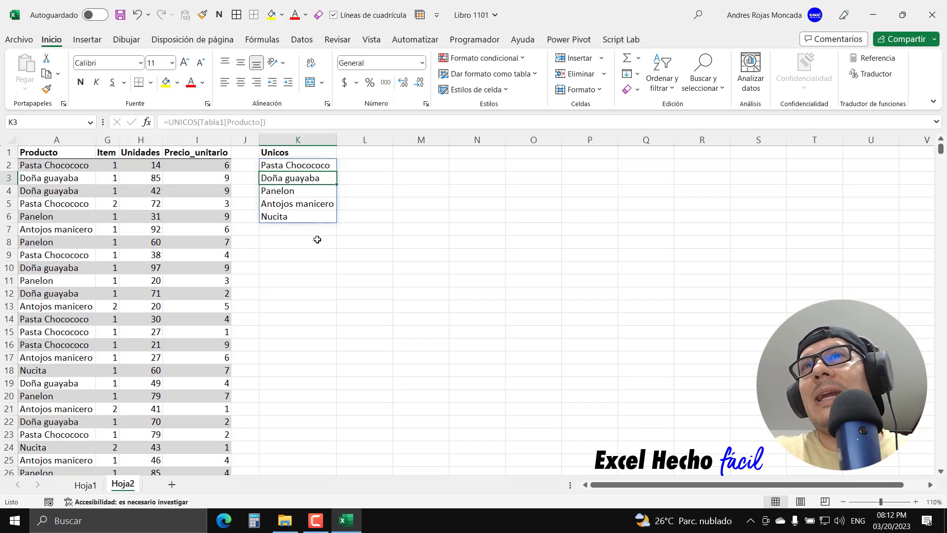
left_click(284, 191)
left_click(284, 218)
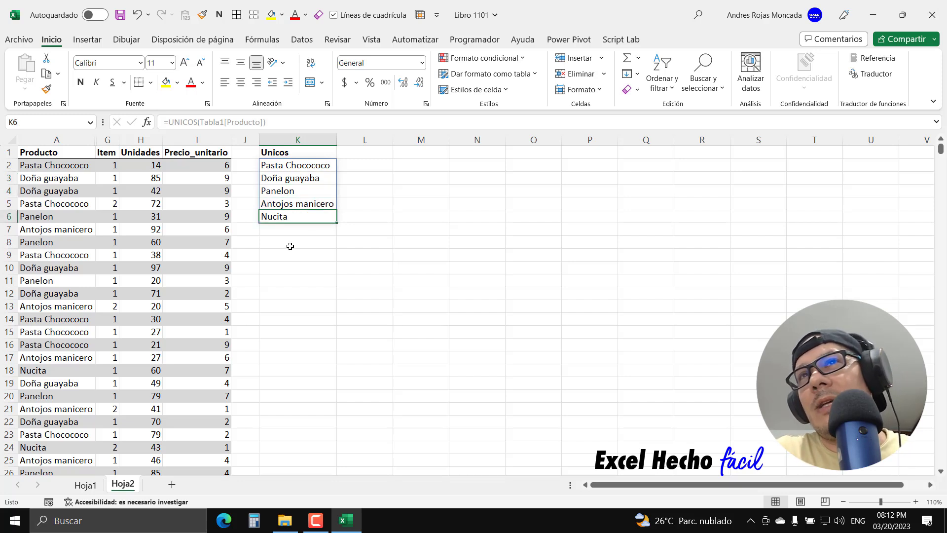
left_click(293, 244)
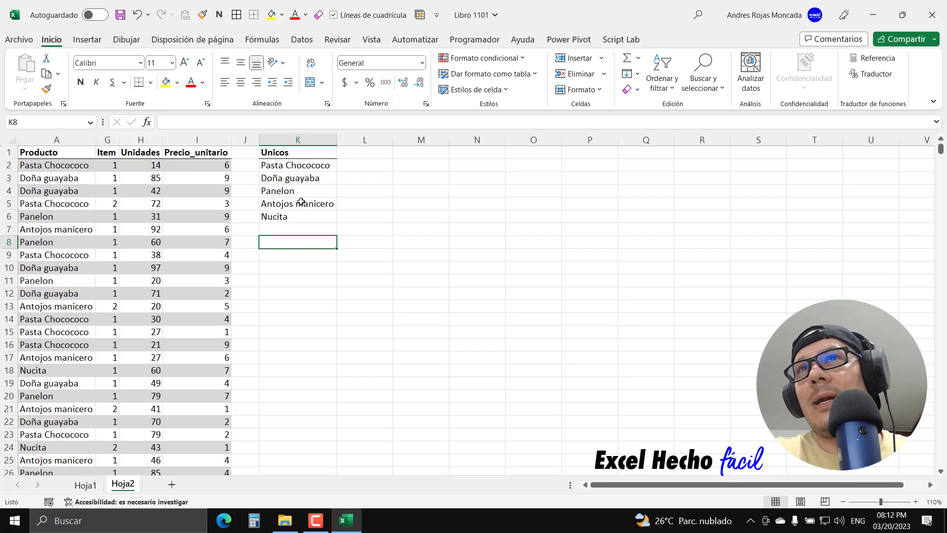
left_click(307, 167)
left_click(307, 204)
left_click(306, 179)
left_click(313, 167)
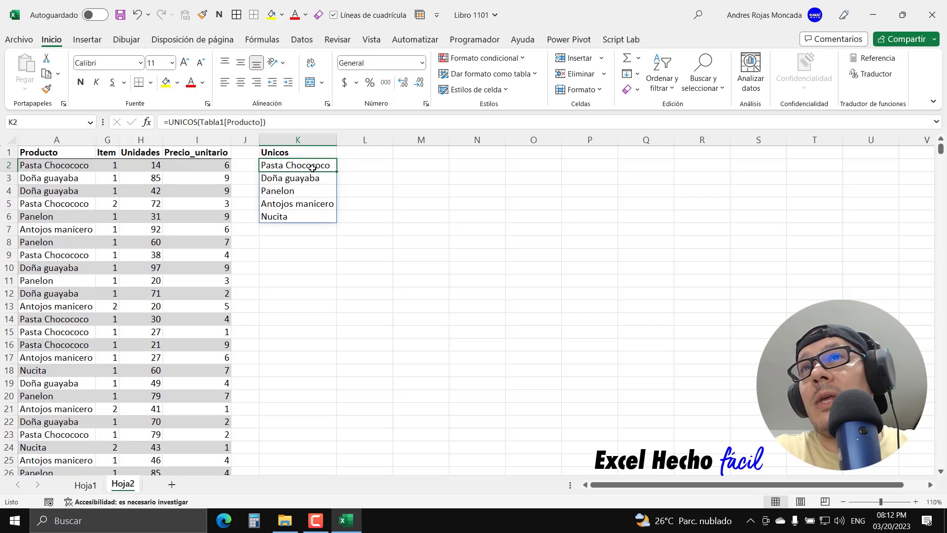
Step: Enter the formula =LARGO(K2#) in L2 to count the characters of every product in the spilled list
left_click(356, 170)
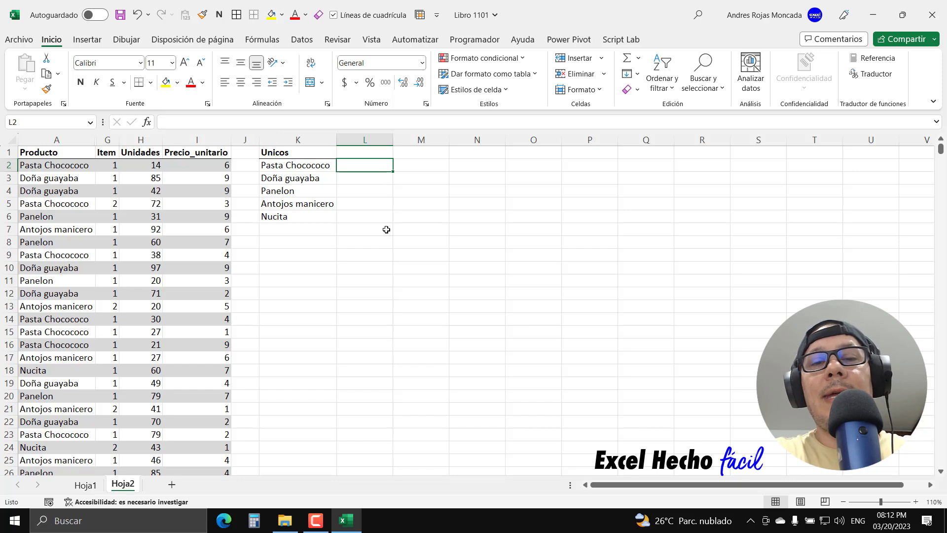
type("=lar")
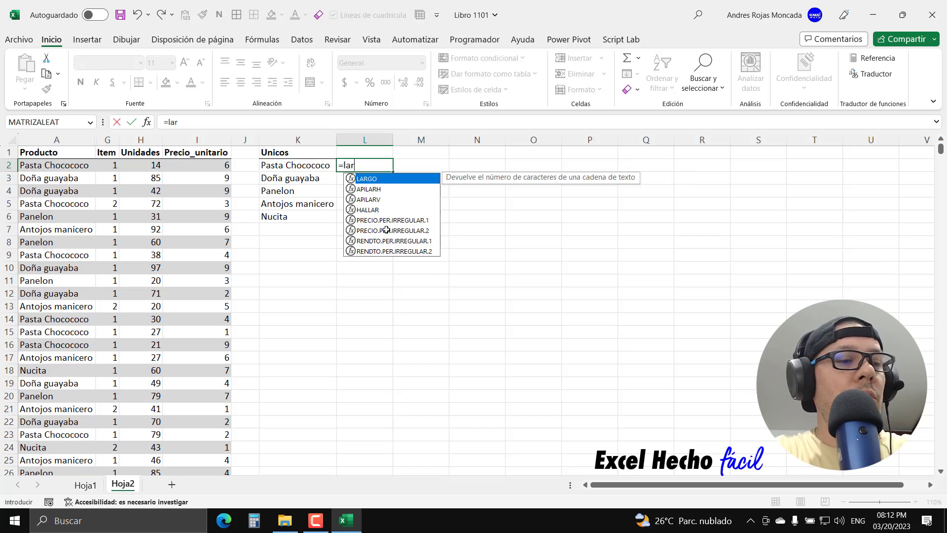
key("Tab")
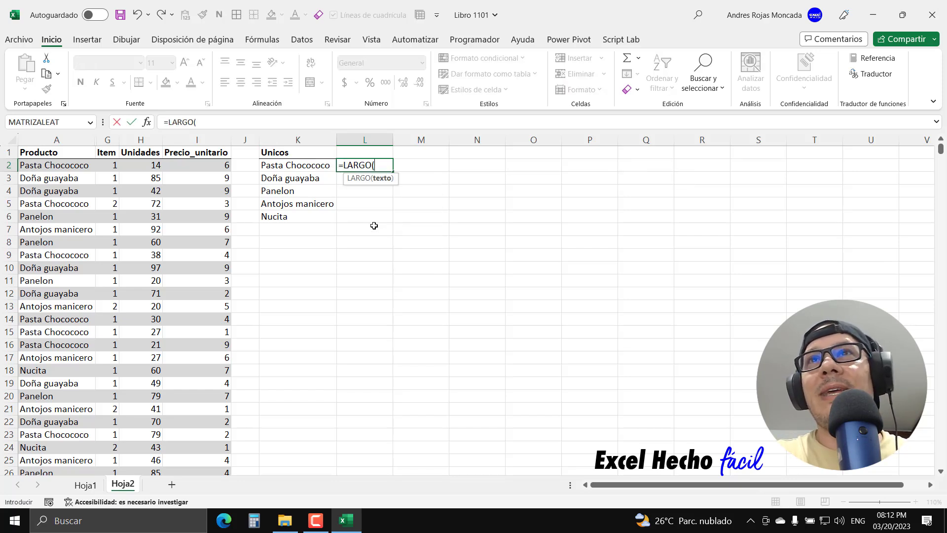
left_click_drag(323, 165, 319, 221)
left_click_drag(393, 168, 396, 284)
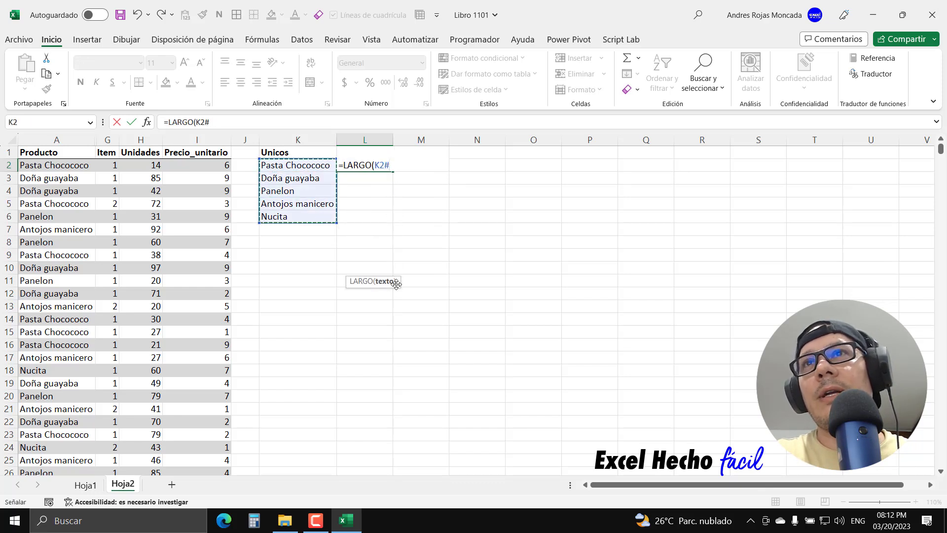
left_click_drag(376, 167, 390, 170)
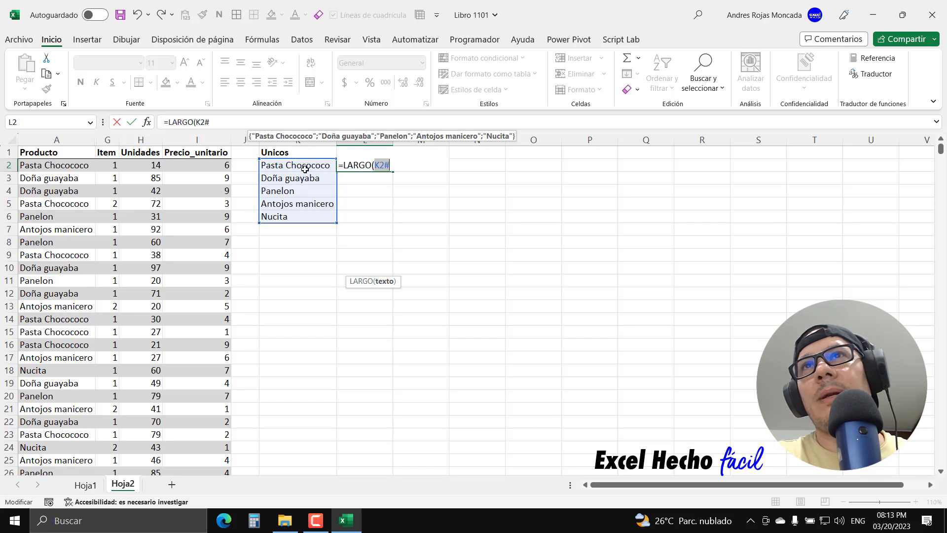
left_click(398, 169)
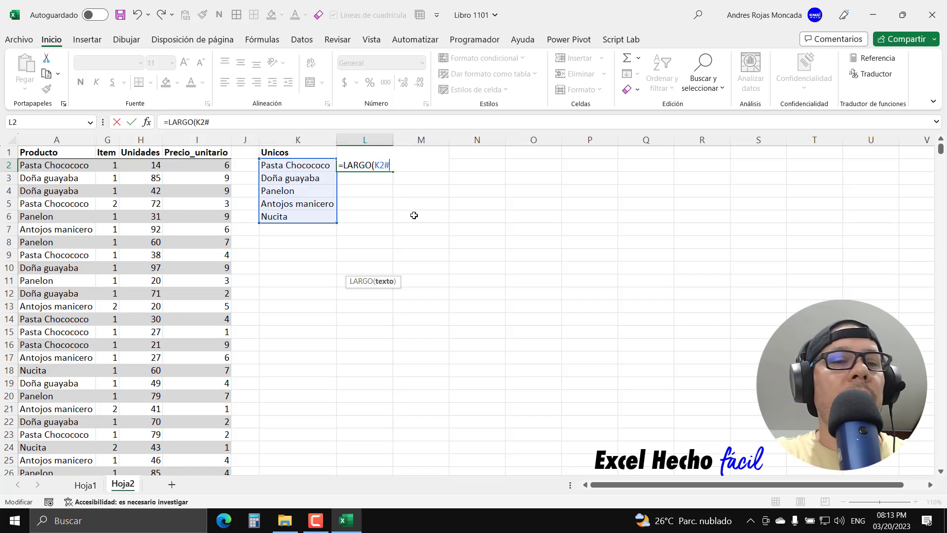
type(")")
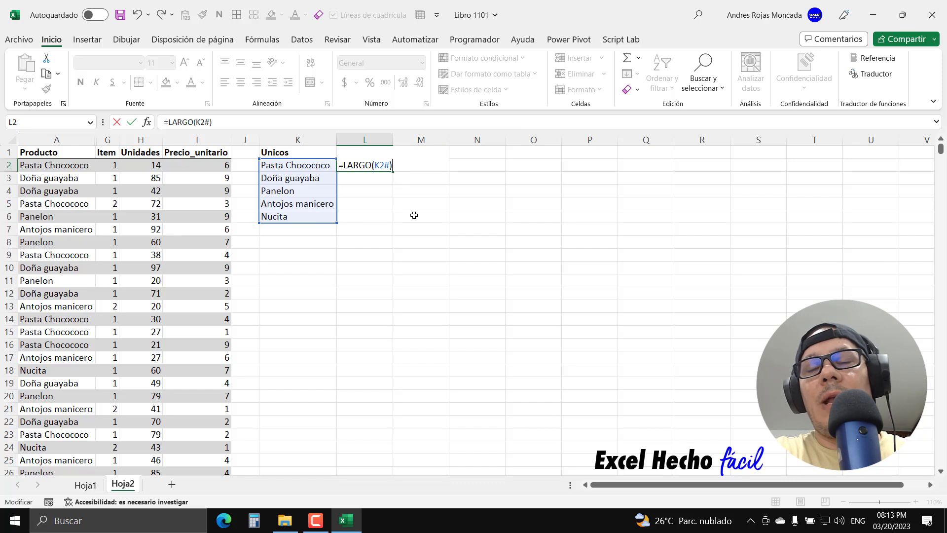
key("Return")
left_click(382, 164)
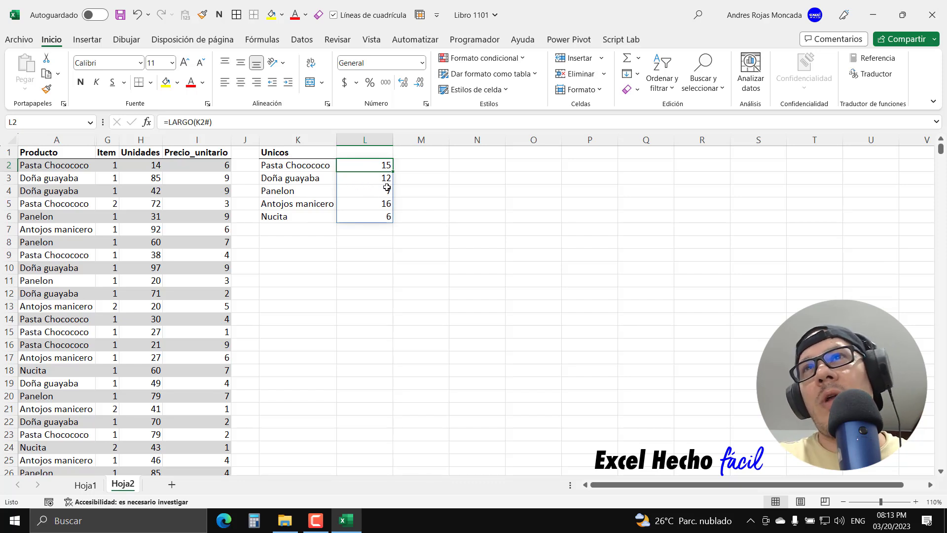
Step: Enter the formula =PROMEDIO(L2#) in L7 to average the spilled text lengths
left_click(359, 231)
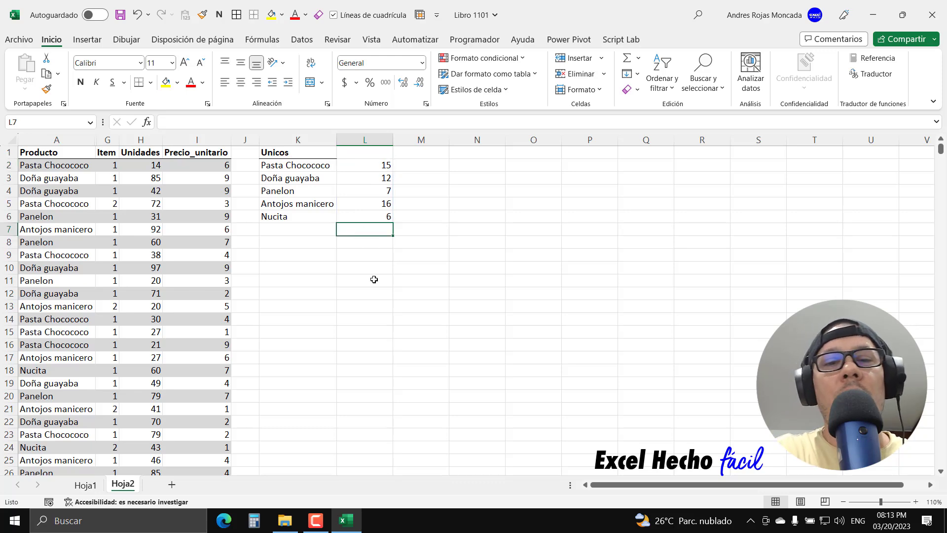
type("=PROMEDIO(")
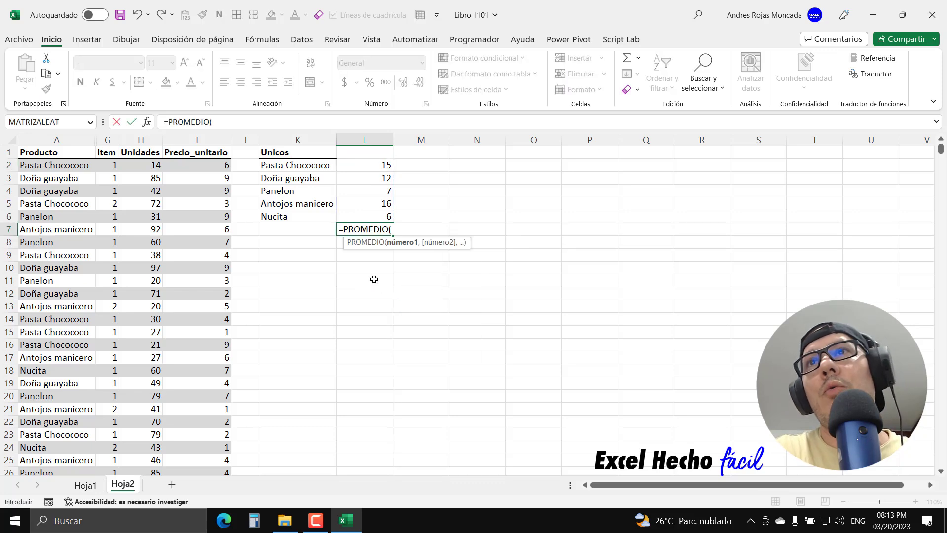
left_click_drag(375, 170, 373, 211)
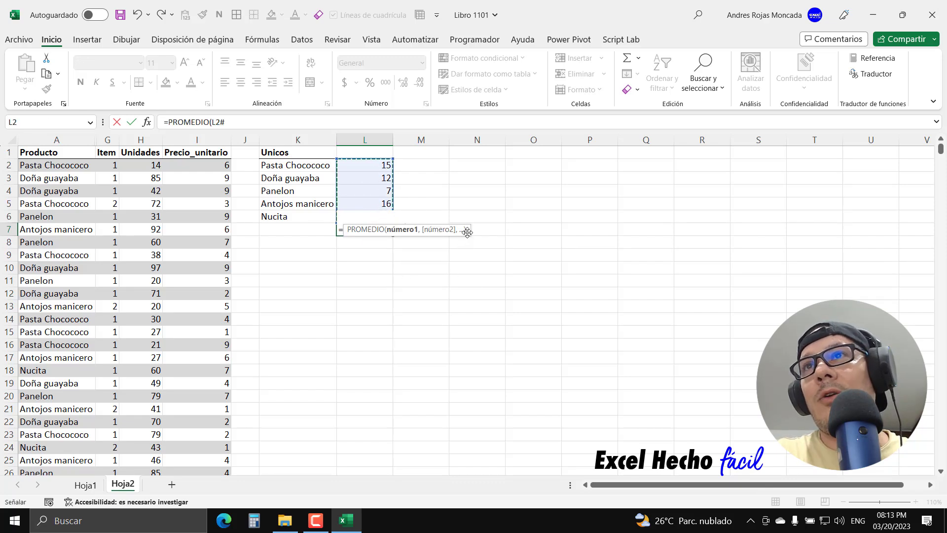
left_click_drag(465, 230, 470, 349)
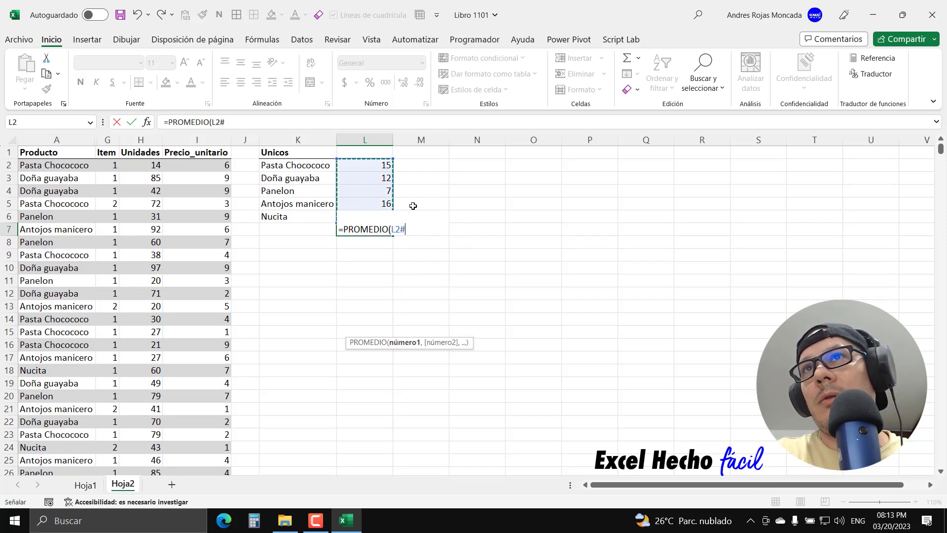
type(")")
key("Return")
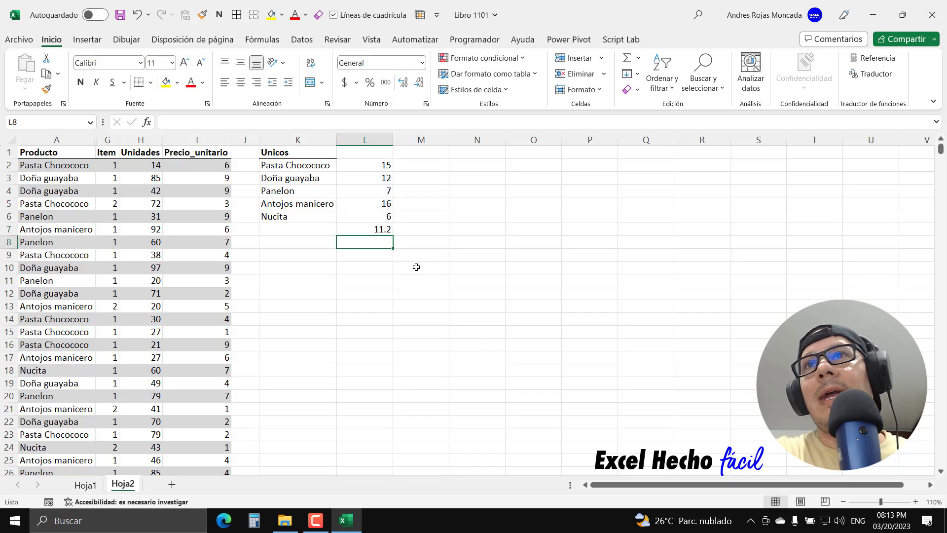
Step: Wrap the average in L7 in REDONDEAR with 0 decimals, giving =REDONDEAR(PROMEDIO(L2#),0)
left_click(380, 230)
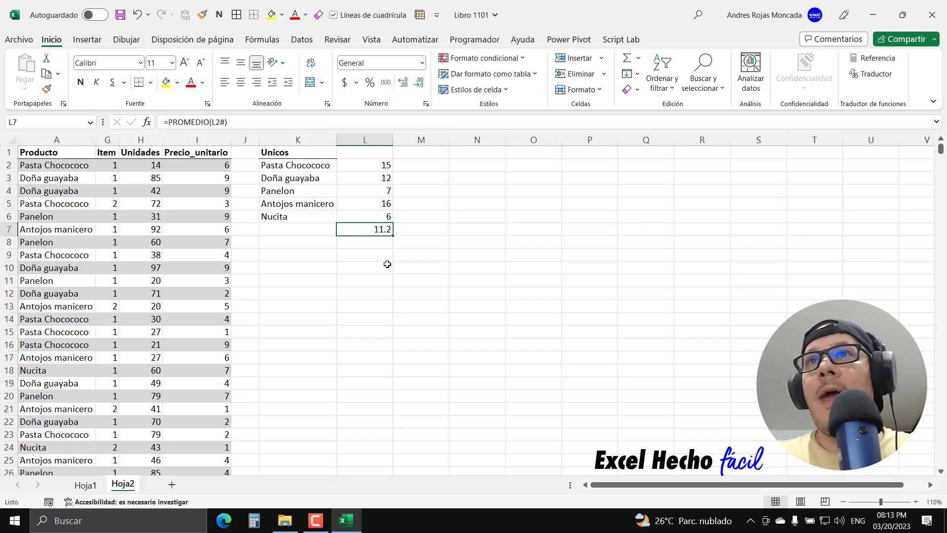
key("F2")
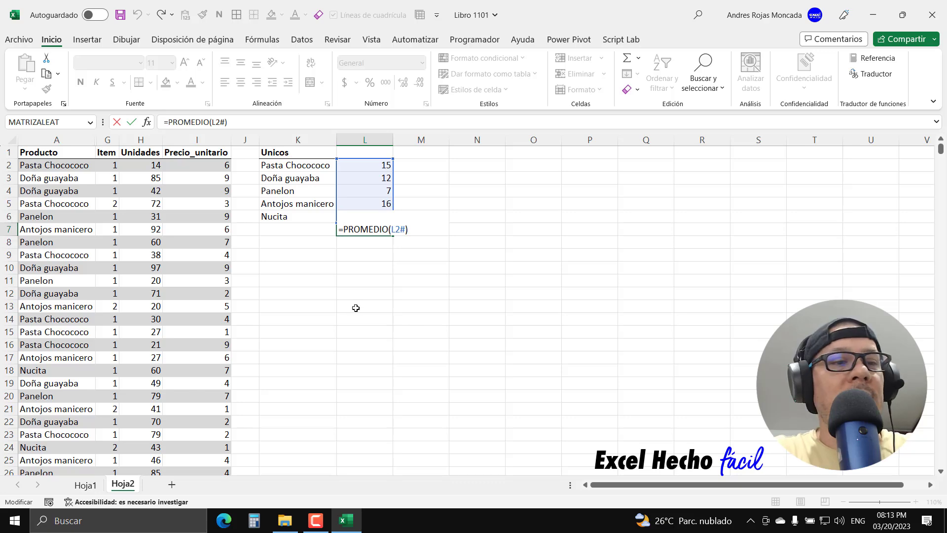
type("redon")
key("Down")
key("Down")
key("Down")
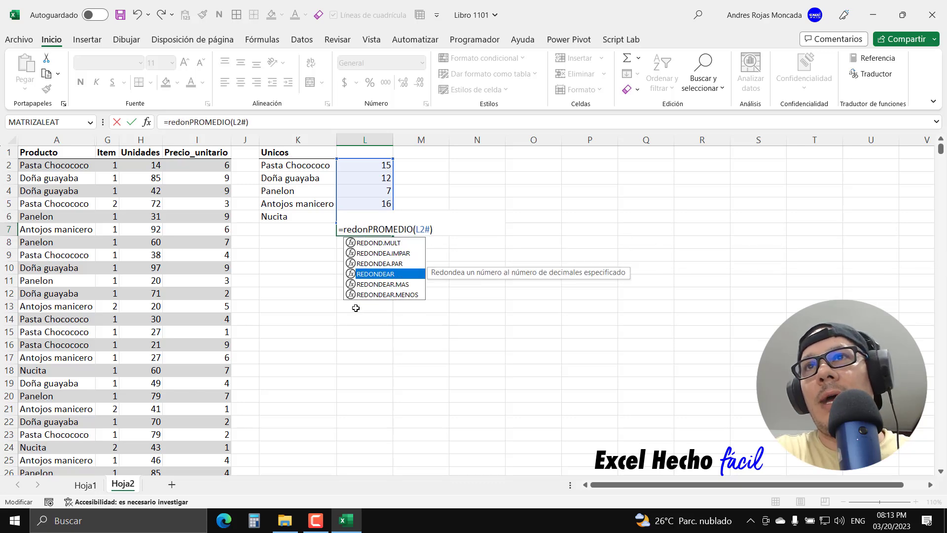
key("Tab")
left_click(402, 242)
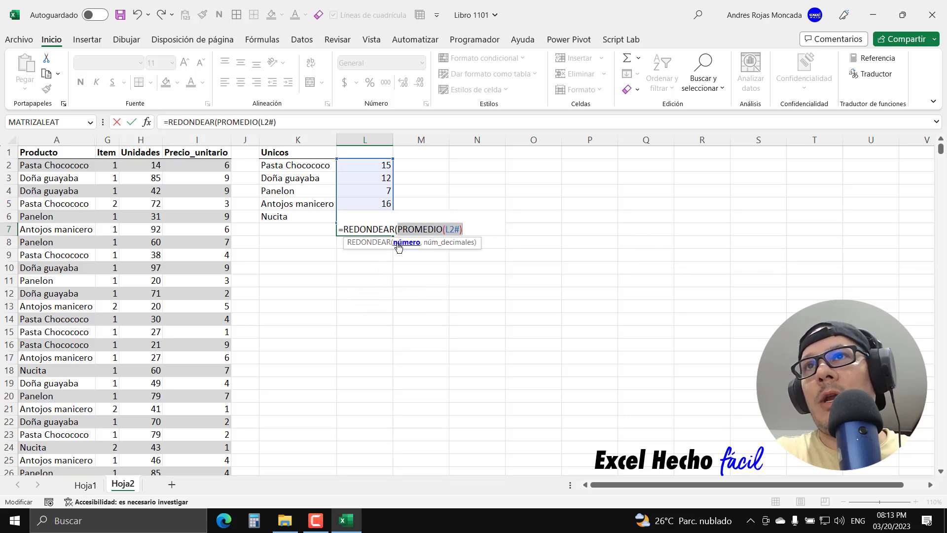
key("Right")
type(",0)")
key("Return")
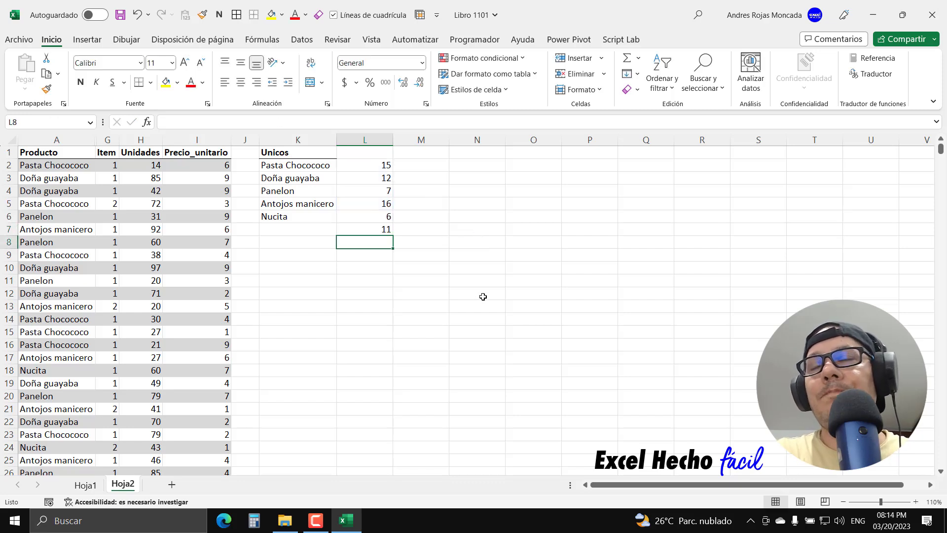
Step: Highlight the rounded average in L7 with a yellow fill and bold text
left_click(384, 230)
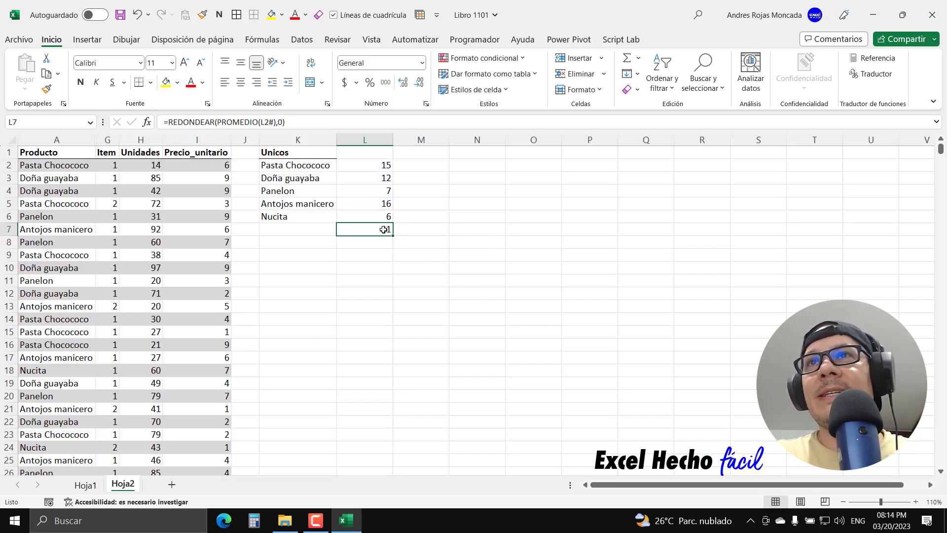
left_click(166, 82)
key("ctrl+n")
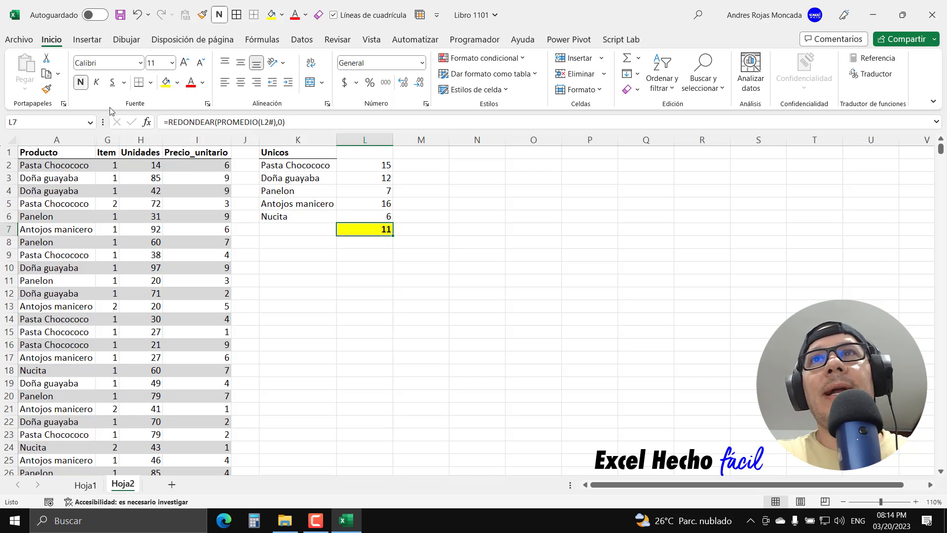
left_click(370, 257)
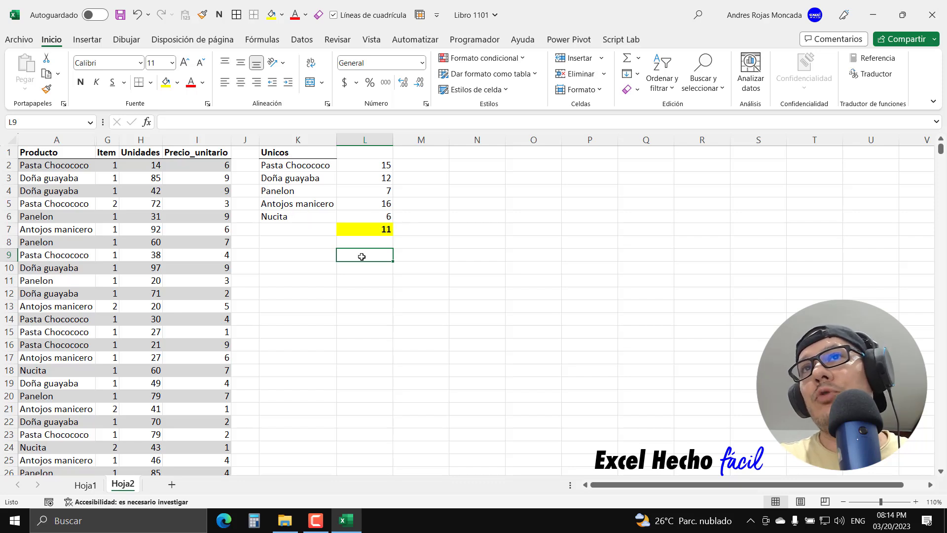
Step: Start a LET formula in K10 that defines the name Matriz as UNICOS(Tabla1[Producto]), followed by a line break
left_click(310, 265)
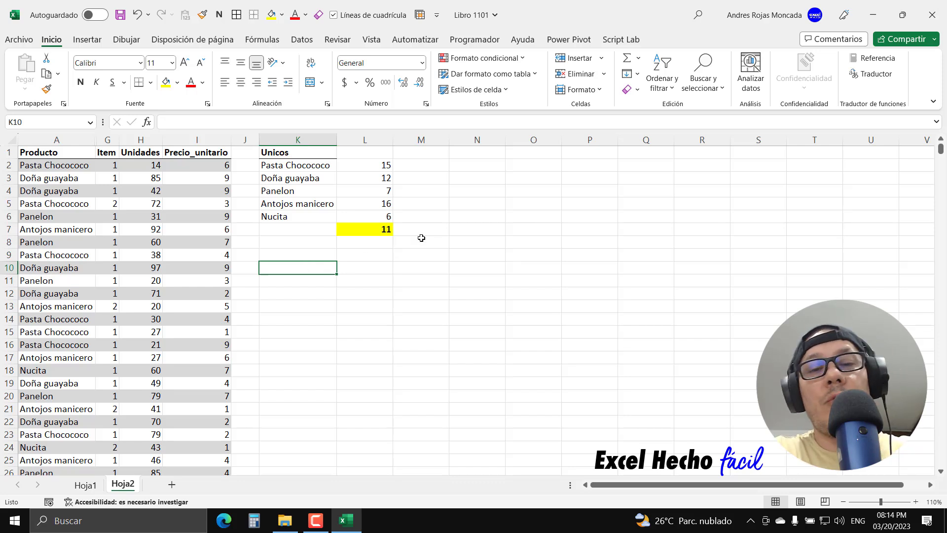
type("=LET(")
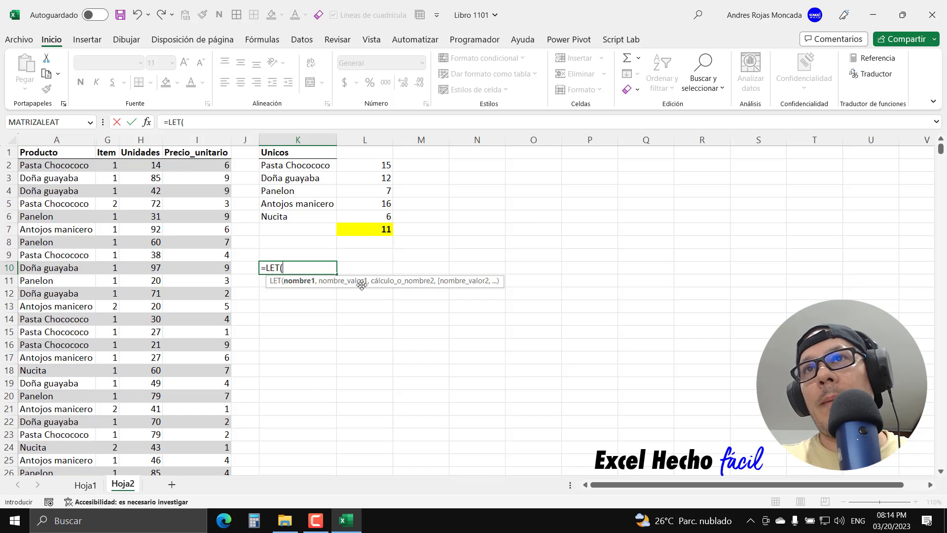
type("Matriz")
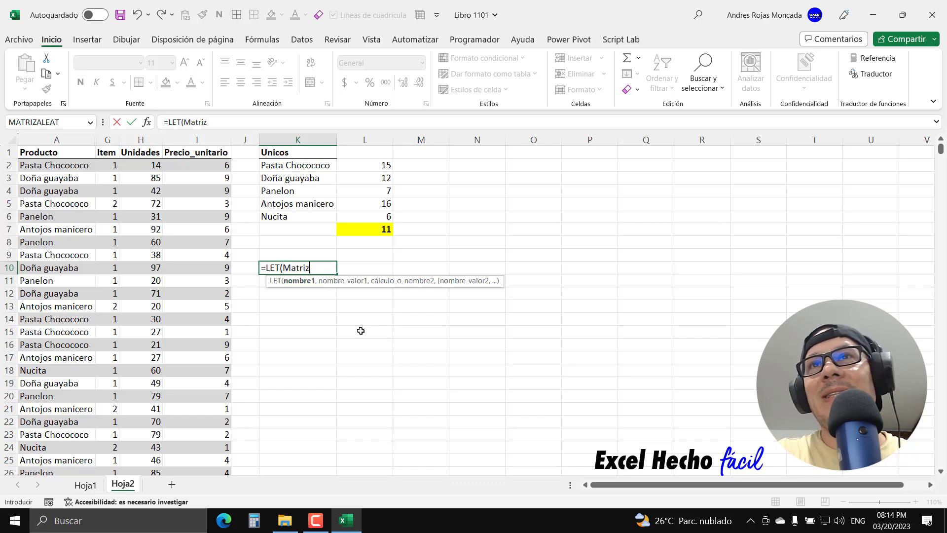
type(",")
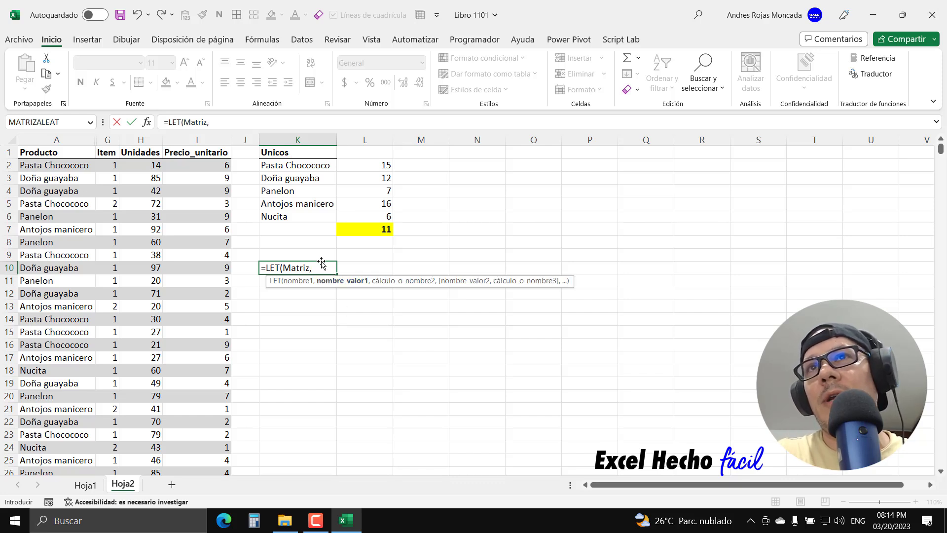
type("uni")
key("Down")
key("Down")
key("Tab")
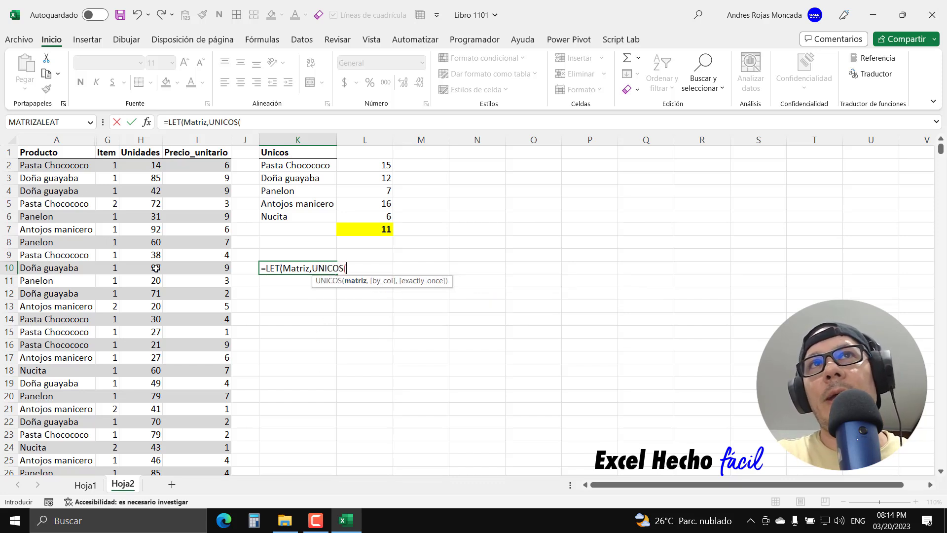
left_click(65, 152)
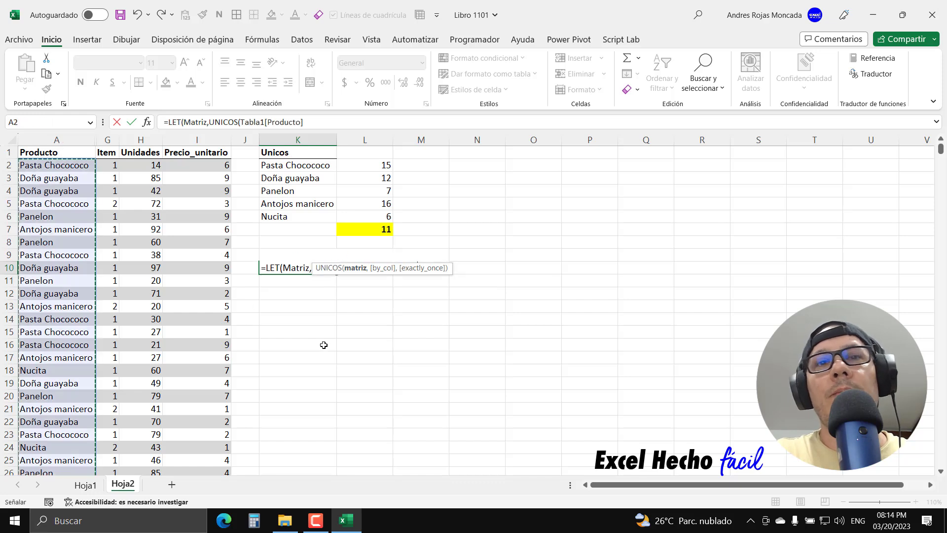
type("),")
key("alt+Return")
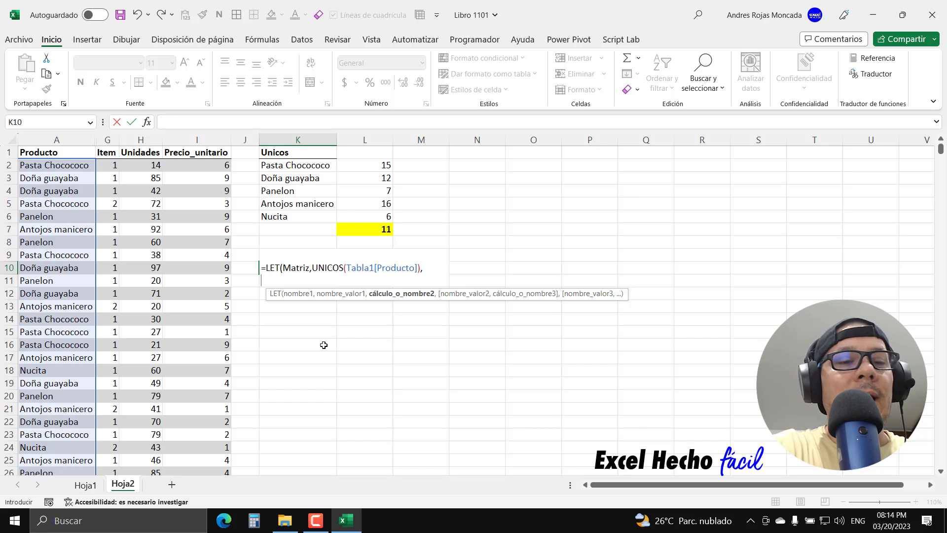
Step: Complete the LET formula in K10 with Matriz as its result and check each cell of the spilled list
type("Matriz")
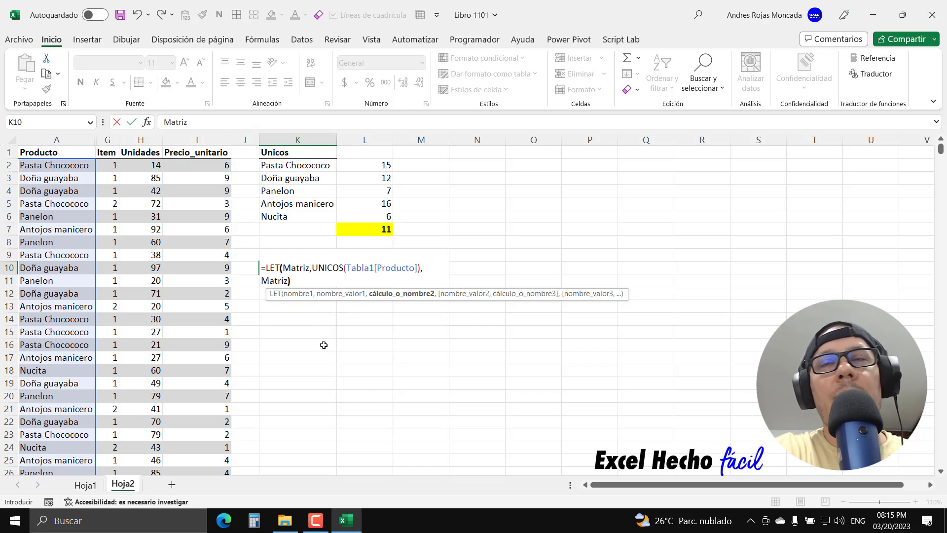
type(")")
key("Return")
left_click(315, 269)
left_click(314, 282)
left_click(314, 293)
left_click(313, 305)
left_click(311, 320)
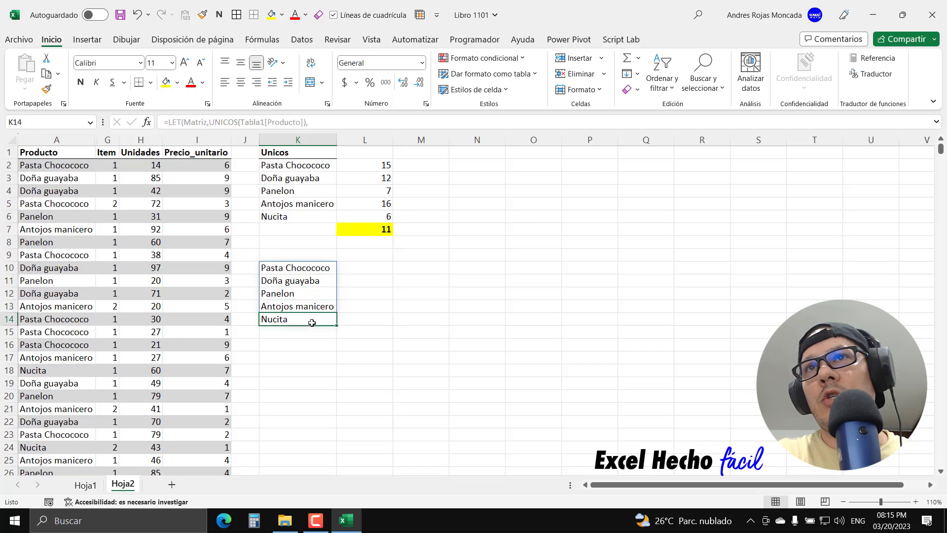
Step: Add the header Unicos in K9 above the LET list, in bold with a bottom border
left_click(298, 254)
type("Unicos")
key("Return")
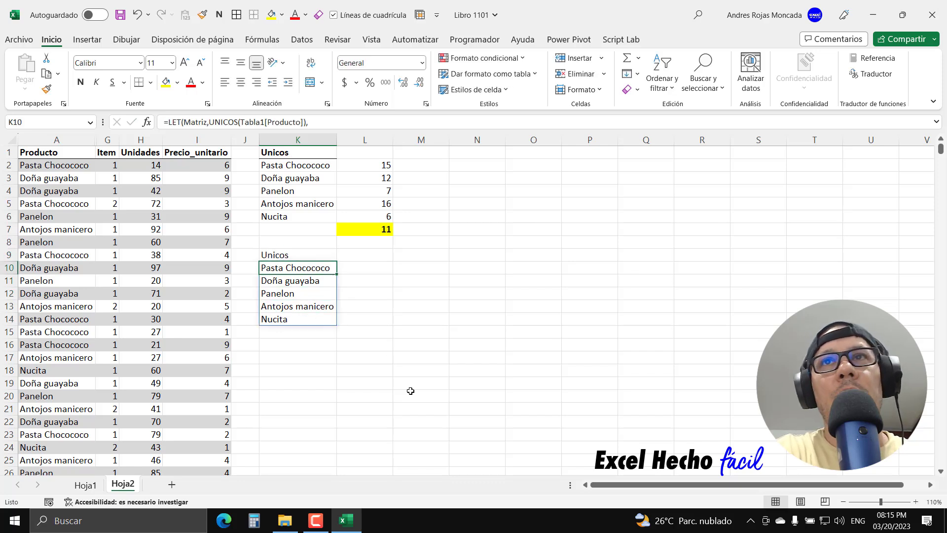
left_click(313, 254)
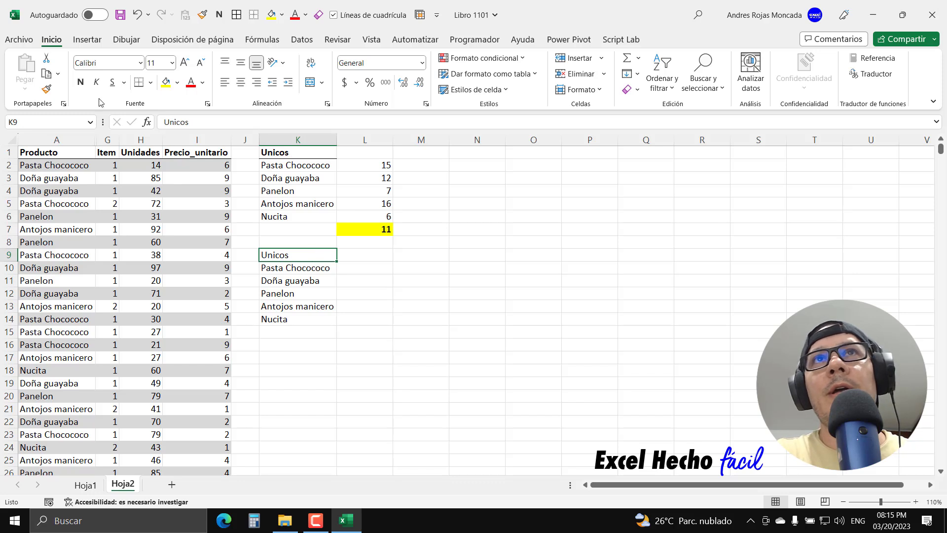
left_click(80, 82)
left_click(141, 82)
left_click(325, 268)
left_click(324, 330)
Step: Replace the final Matriz argument of the LET formula in K10 with a second defined name, Promedio
left_click(305, 273)
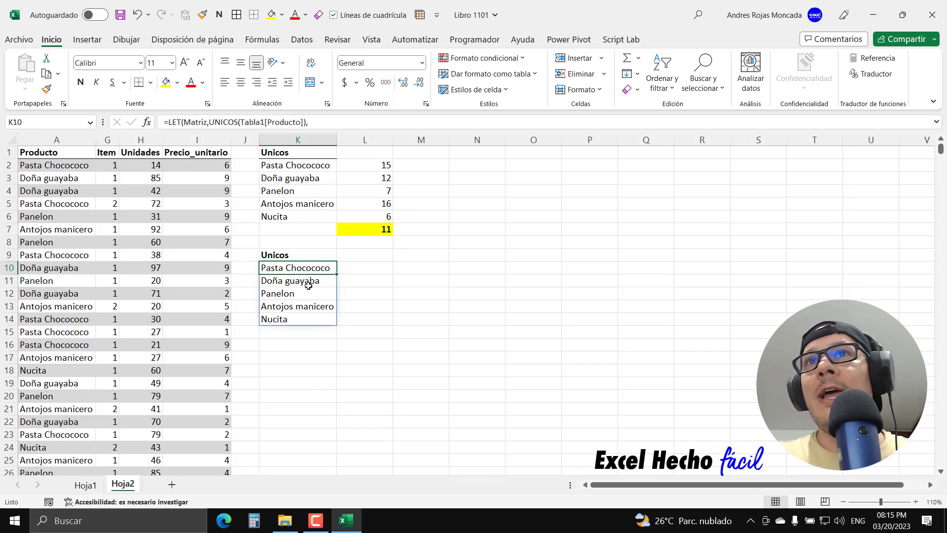
key("F2")
key("shift+Home")
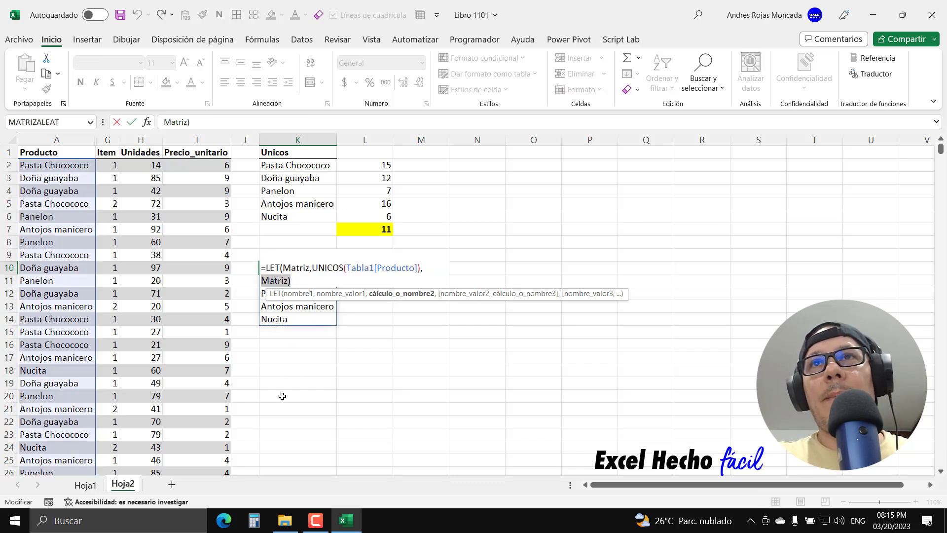
key("BackSpace")
left_click_drag(538, 295, 531, 425)
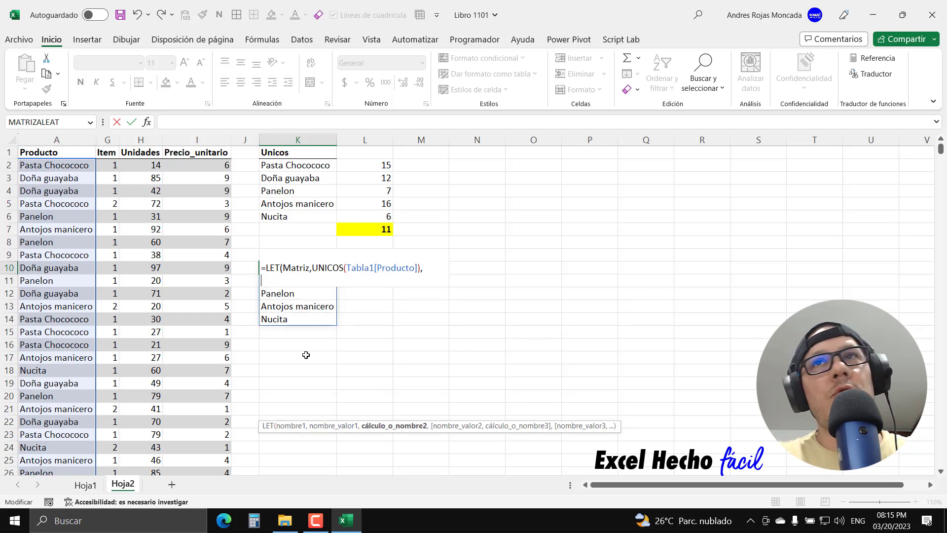
type("Pro")
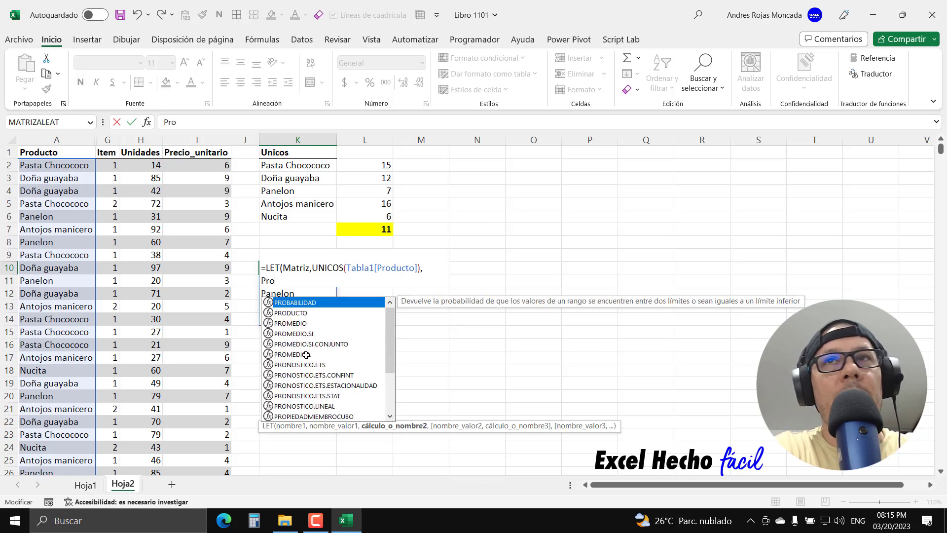
type("medio,")
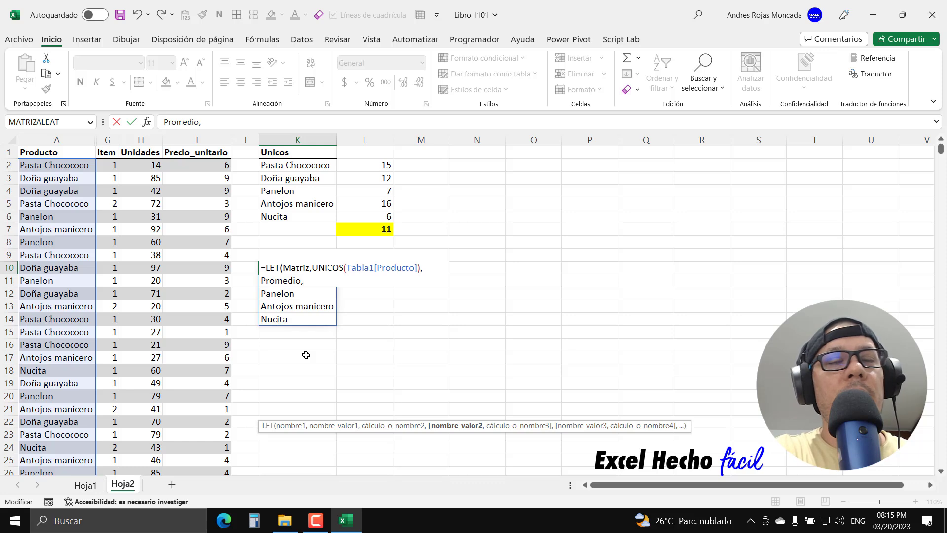
Step: Define Promedio in the LET formula as PROMEDIO(LARGO(Matriz)), followed by a comma and a line break
type("prom")
key("Tab")
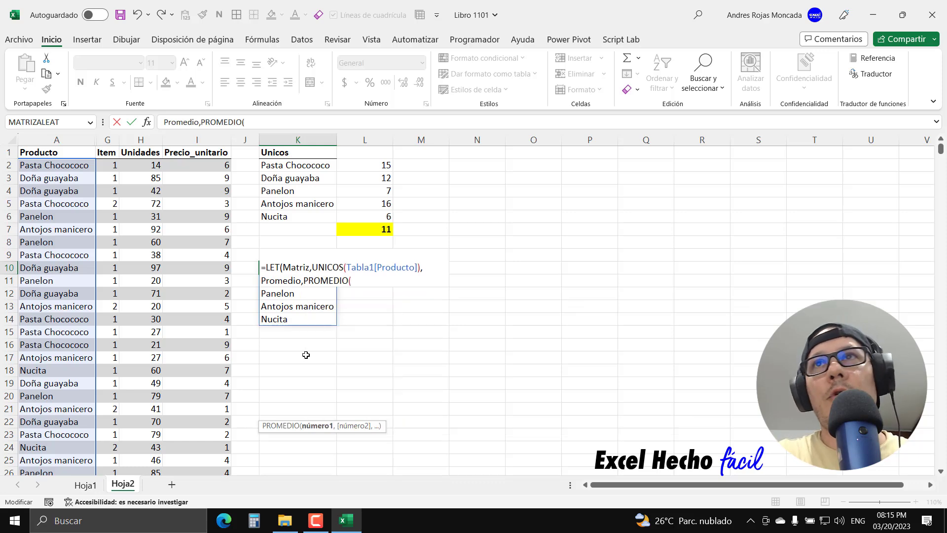
type("lar")
key("Tab")
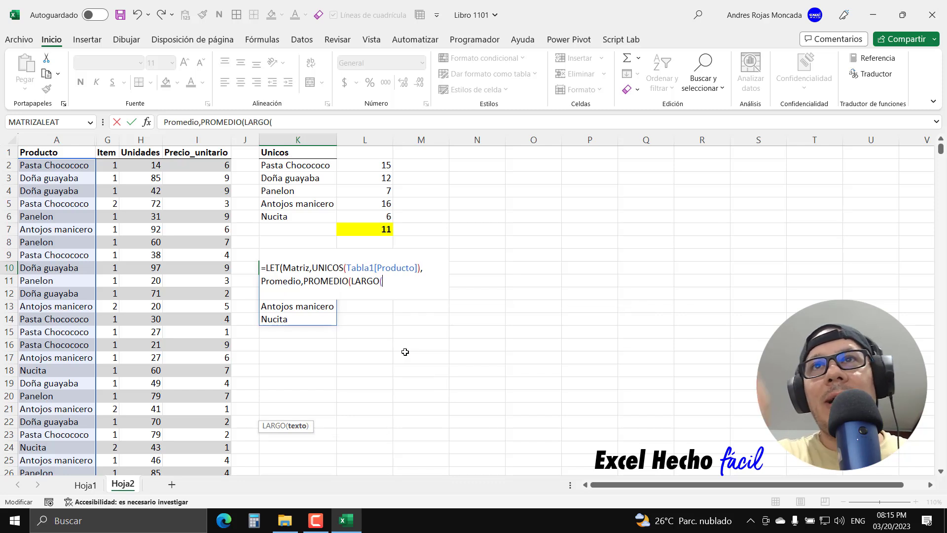
type("Ma")
key("Tab")
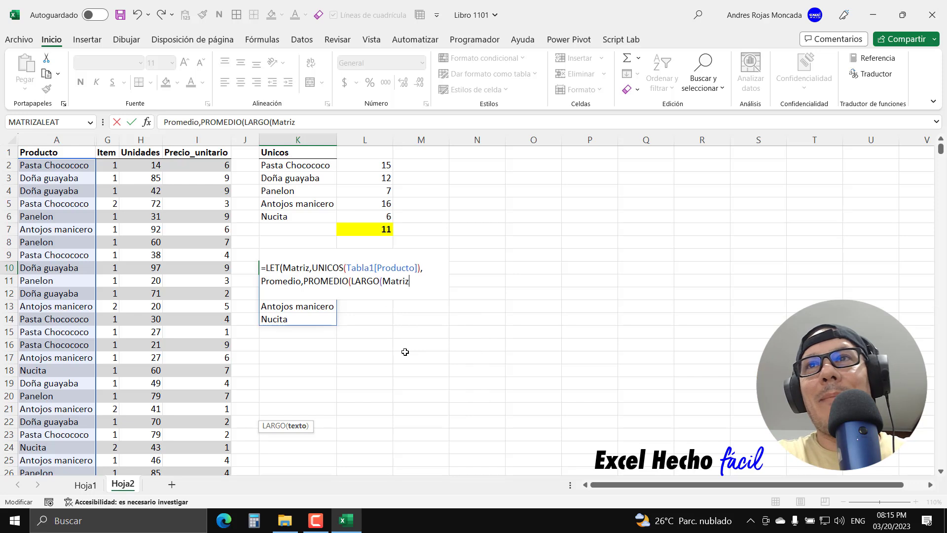
type(")")
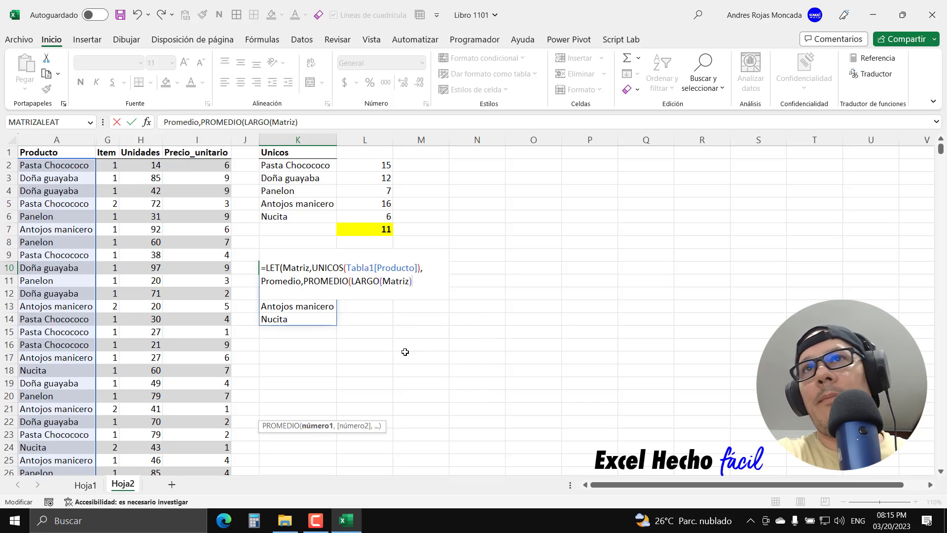
type(")")
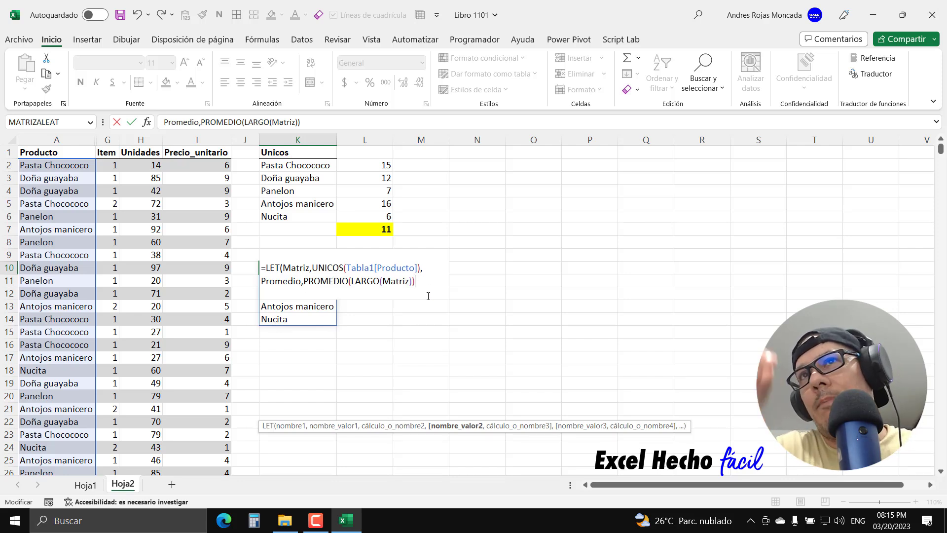
type(",")
key("alt+Return")
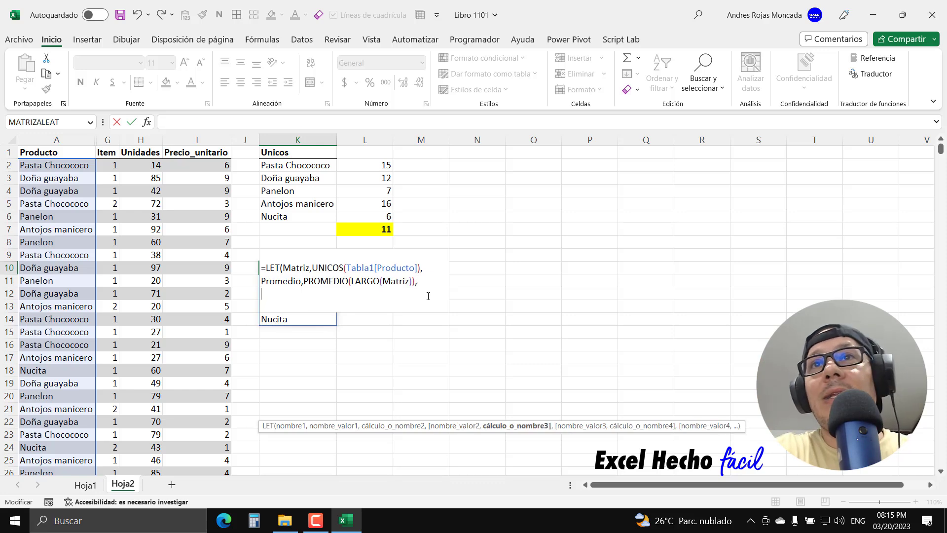
Step: Complete the LET formula with Promedio as its result and reselect K10
type("promed")
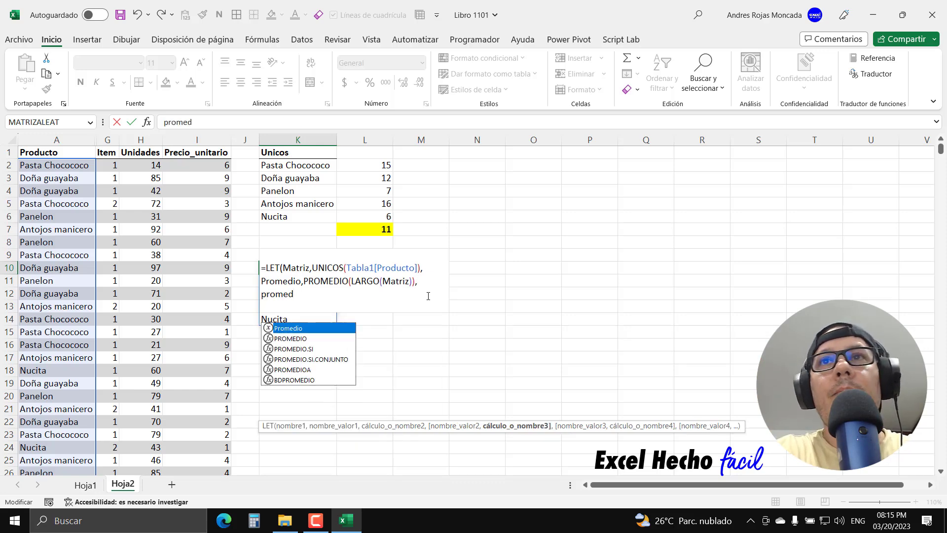
key("Tab")
type(")")
key("Return")
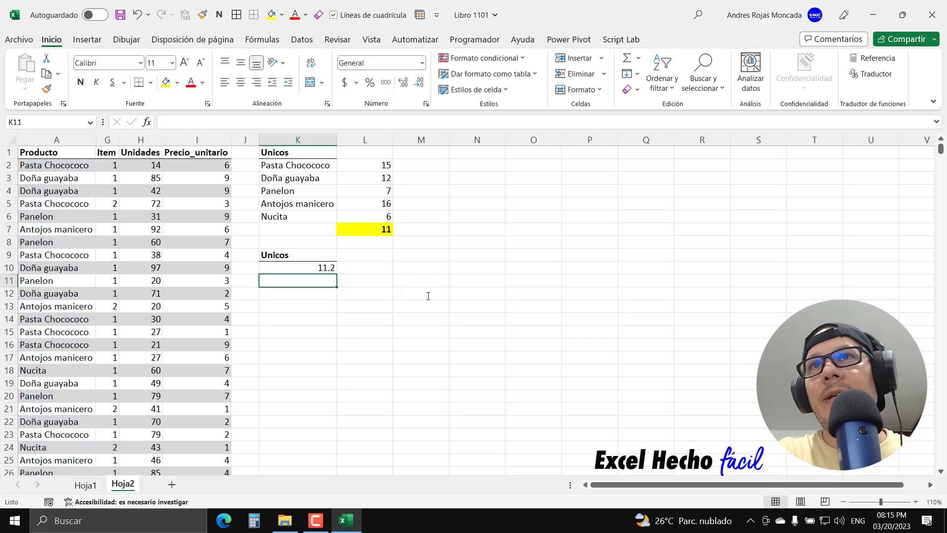
left_click(325, 268)
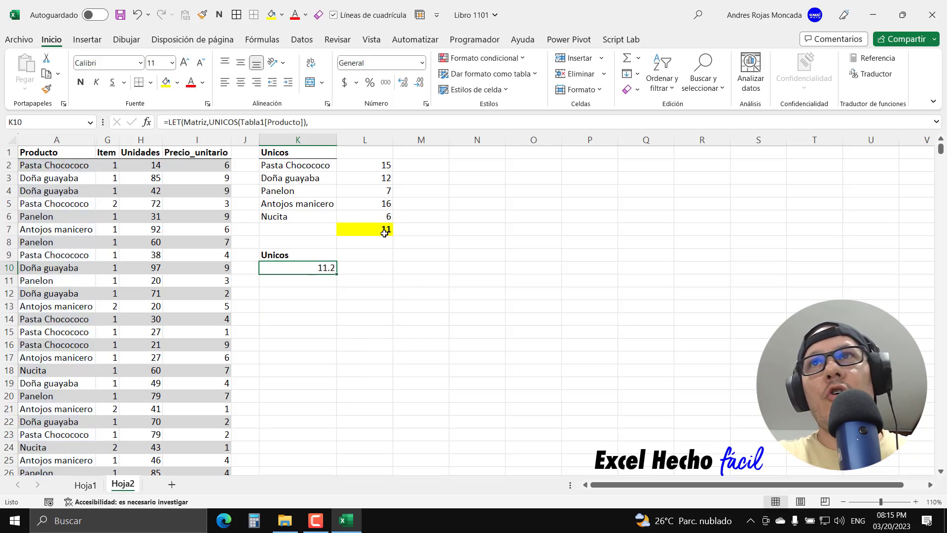
key("F2")
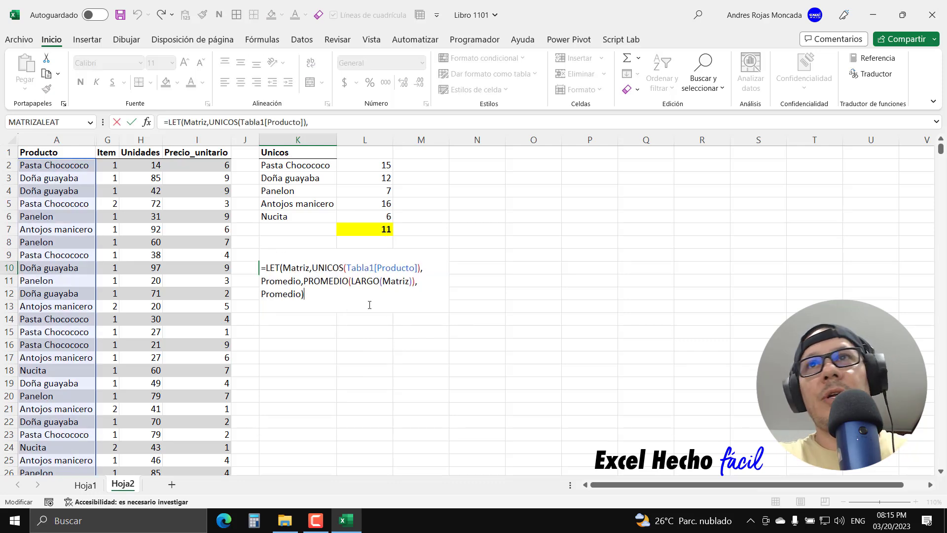
left_click(306, 281)
type("redon")
key("Down")
key("Down")
key("Down")
key("Tab")
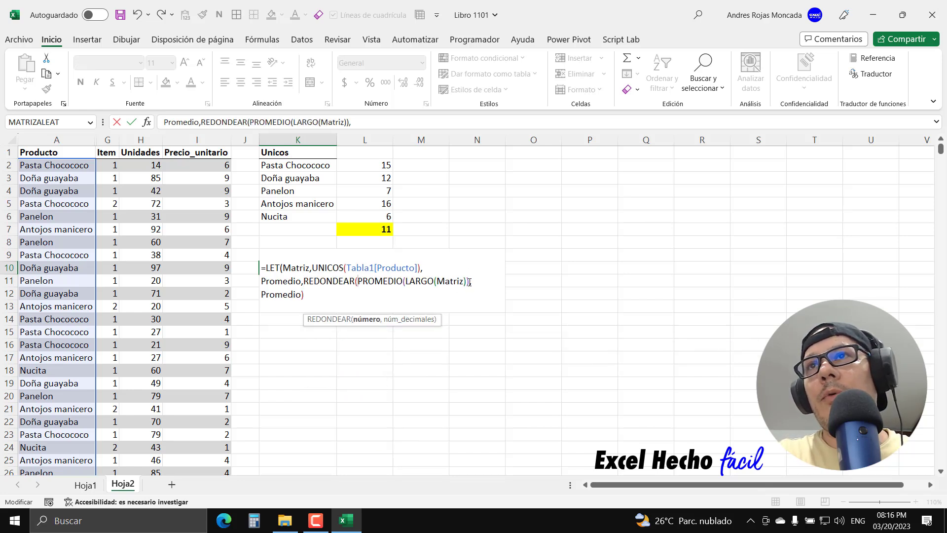
type(",0,")
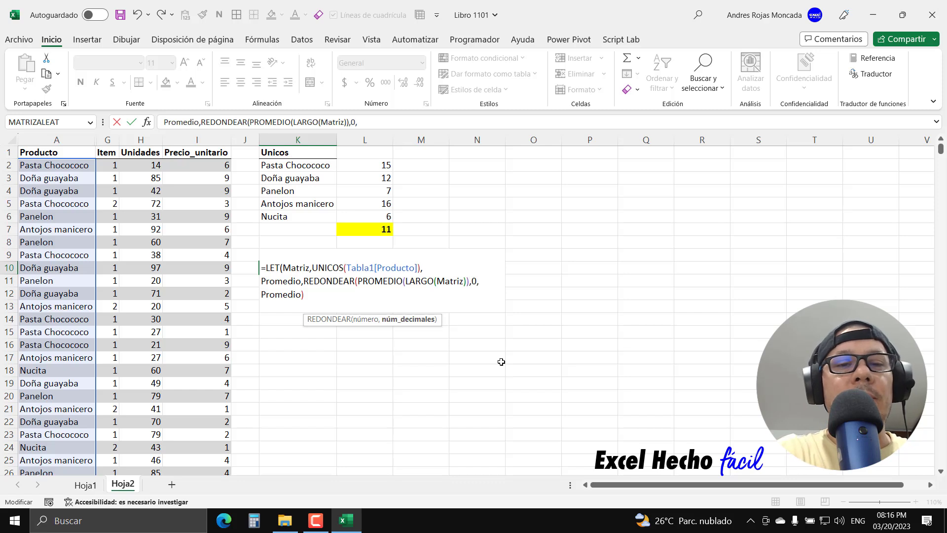
left_click(495, 282)
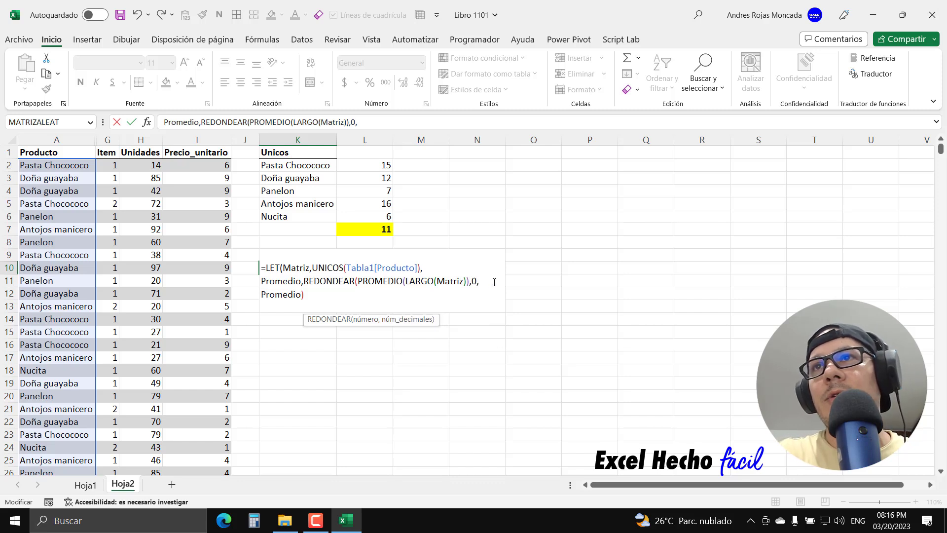
key("BackSpace")
key("BackSpace")
key("BackSpace")
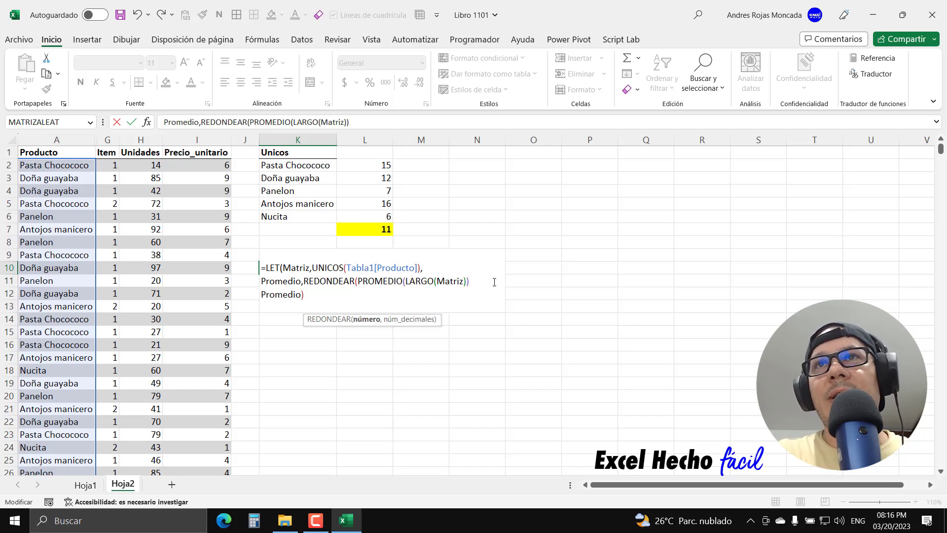
left_click(367, 319)
left_click(318, 296)
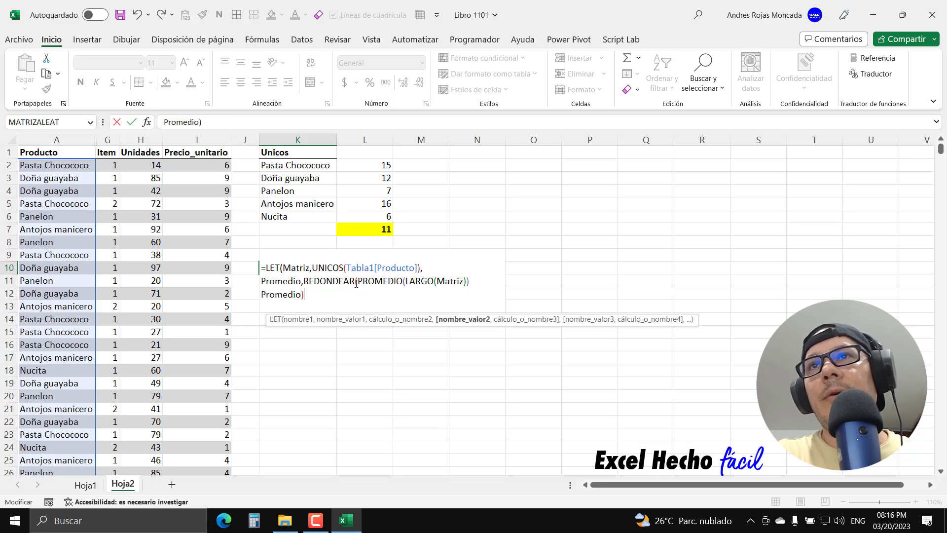
left_click(473, 284)
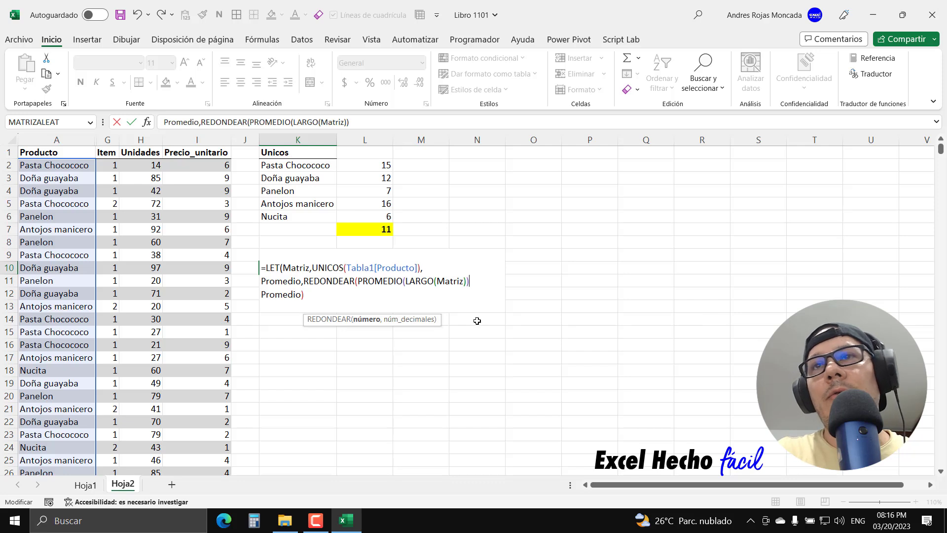
type(",0")
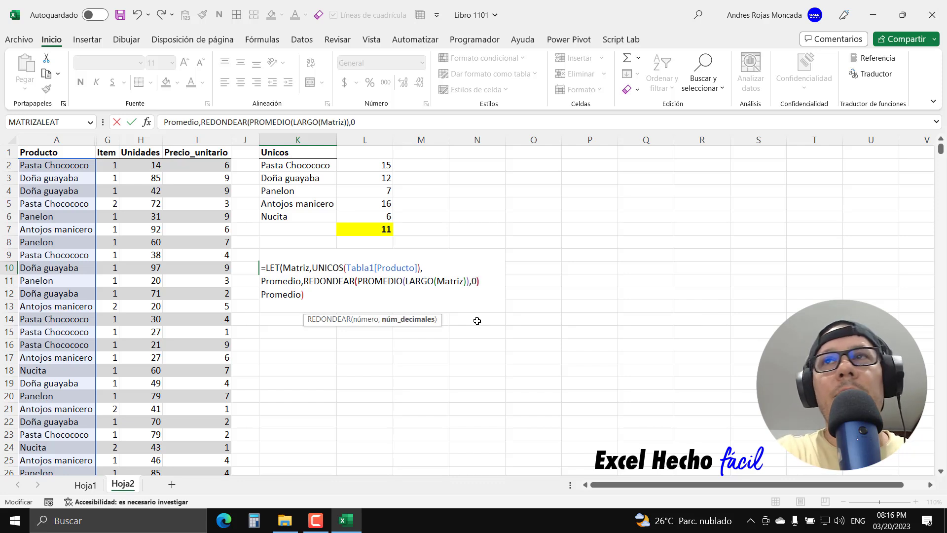
key("Right")
left_click(375, 295)
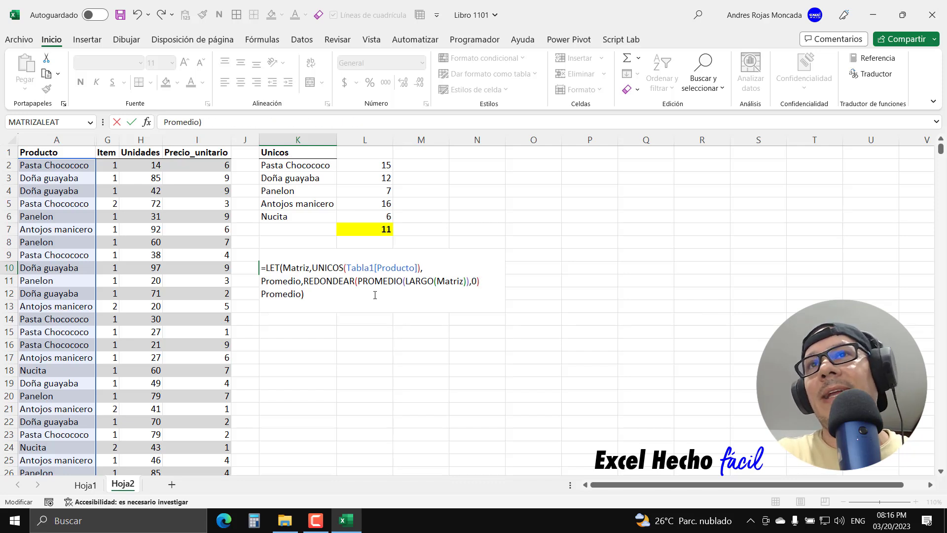
key("Return")
left_click(471, 296)
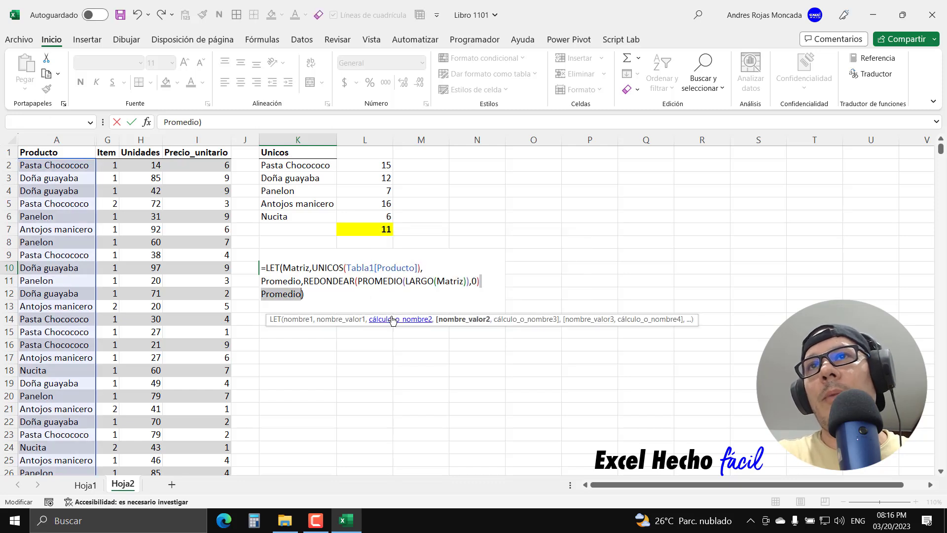
left_click(358, 285)
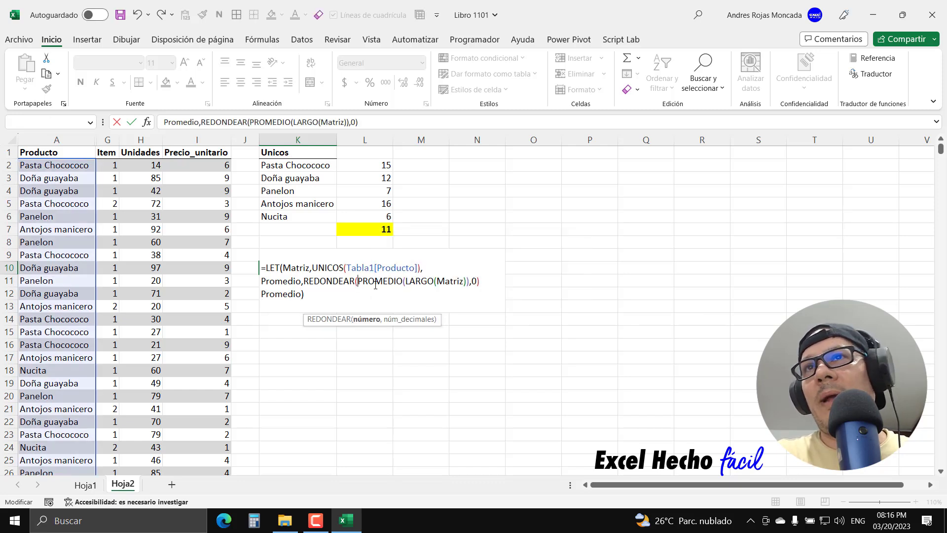
left_click_drag(304, 285, 543, 291)
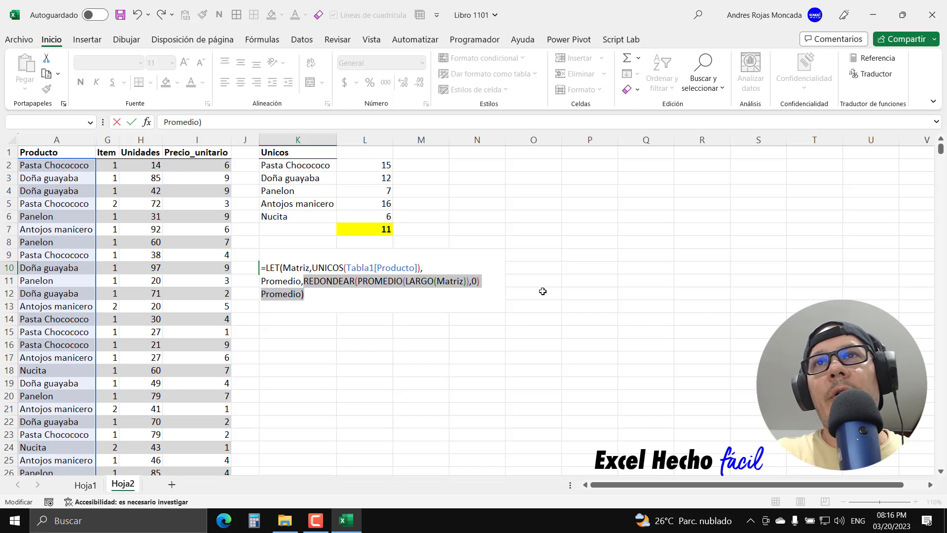
left_click(317, 295)
key("Escape")
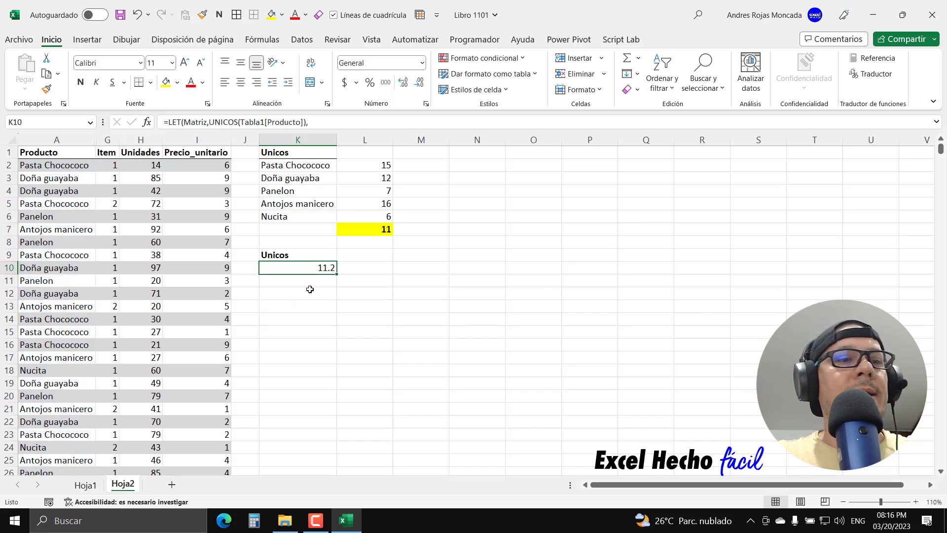
Step: Wrap PROMEDIO(LARGO(Matriz)) in K10's LET formula in REDONDEAR with 0 decimals, keeping Promedio as the result
key("F2")
left_click(304, 281)
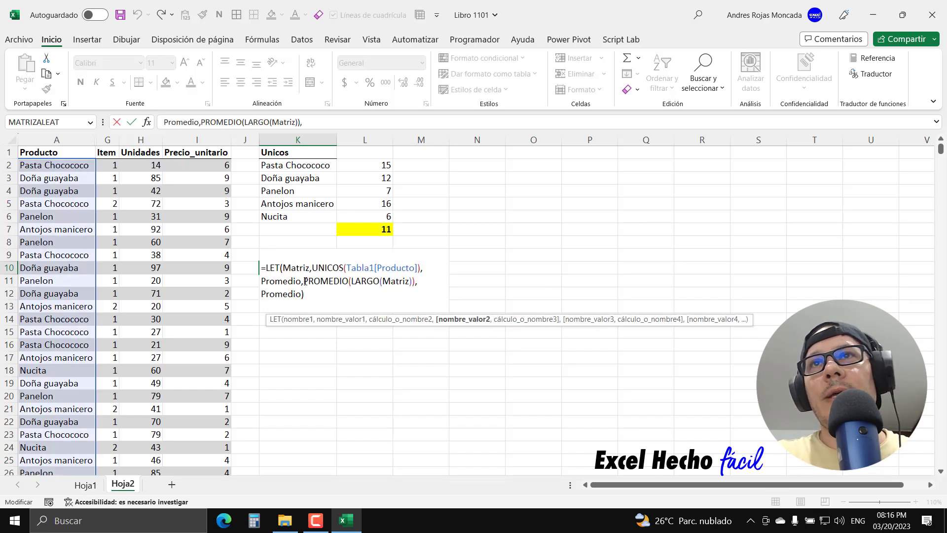
left_click(419, 281)
key("BackSpace")
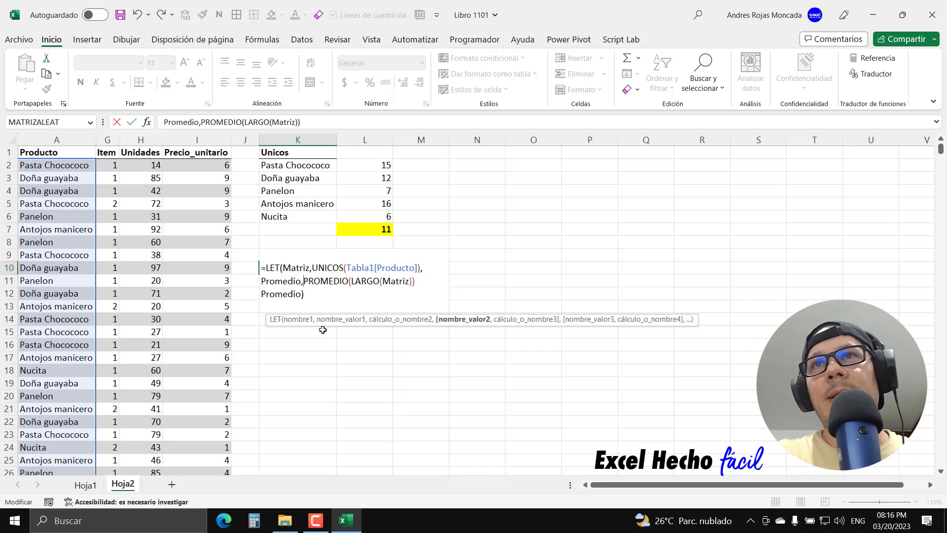
type("redondear")
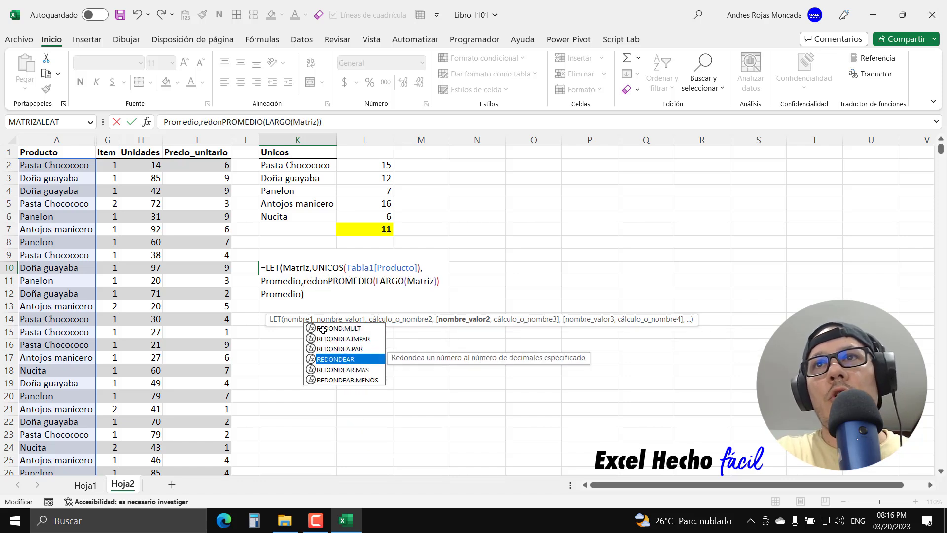
key("Tab")
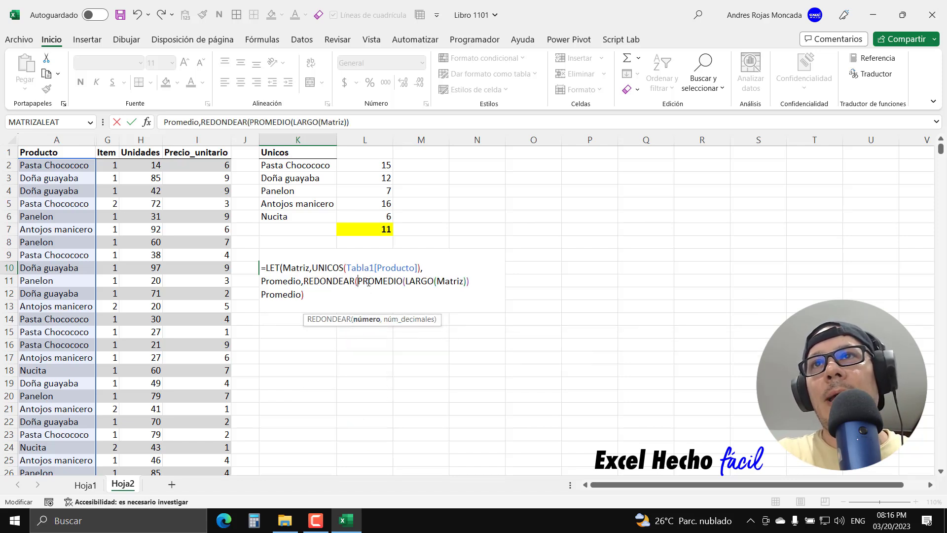
left_click(476, 280)
type(",")
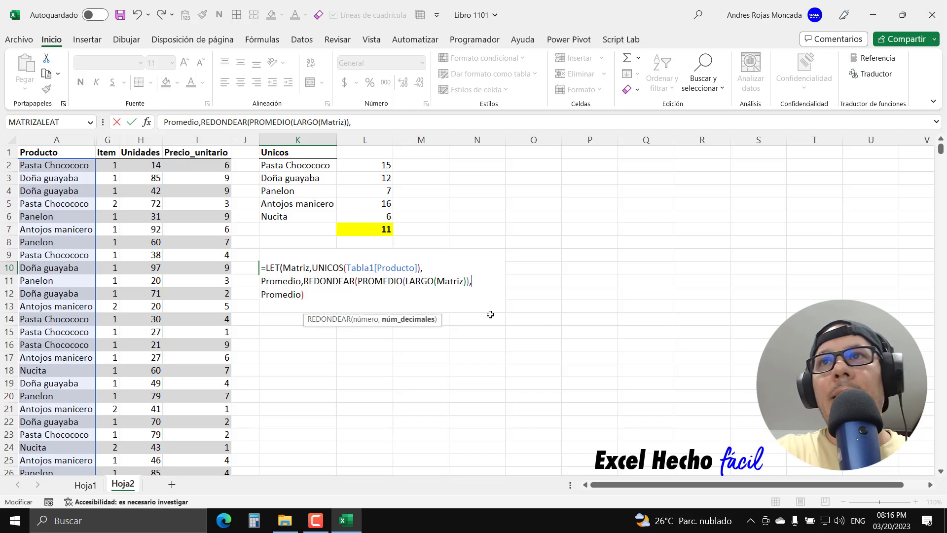
type("0),")
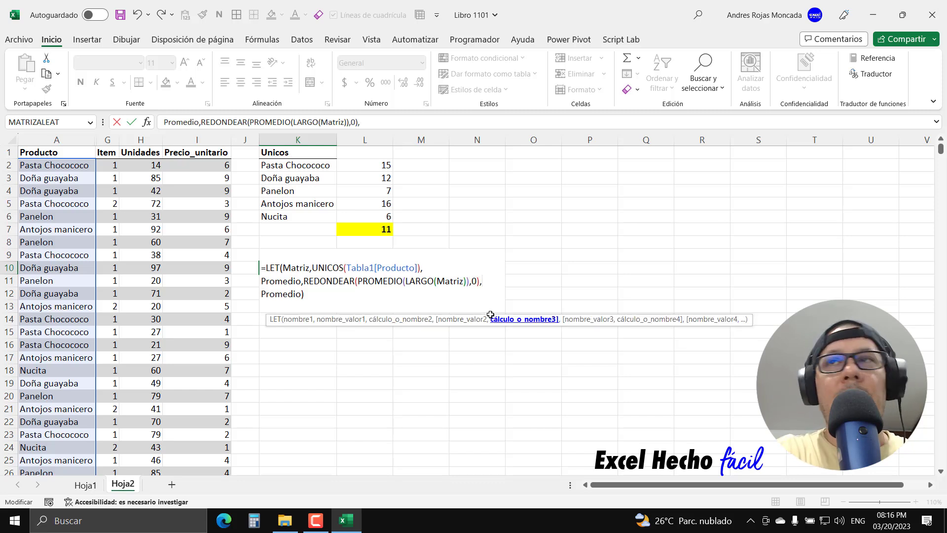
left_click(341, 293)
key("Return")
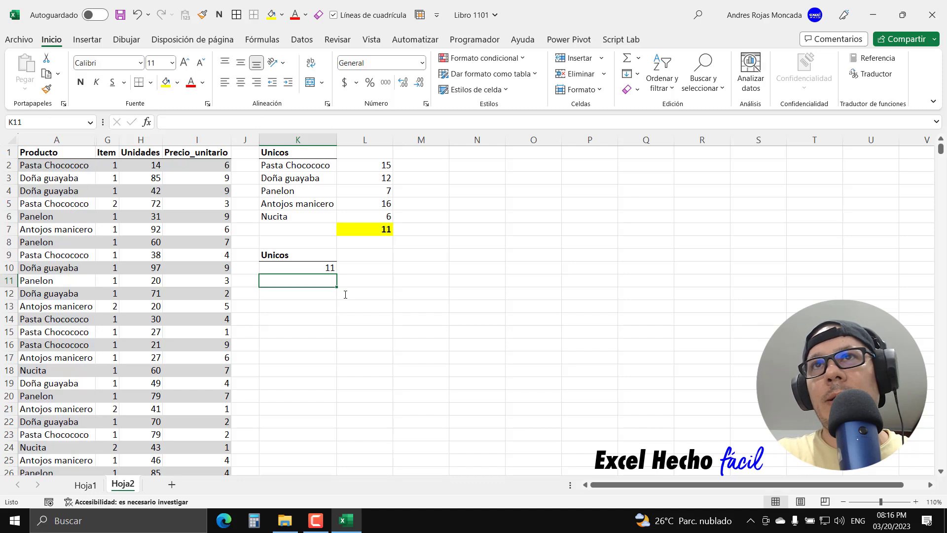
left_click(323, 269)
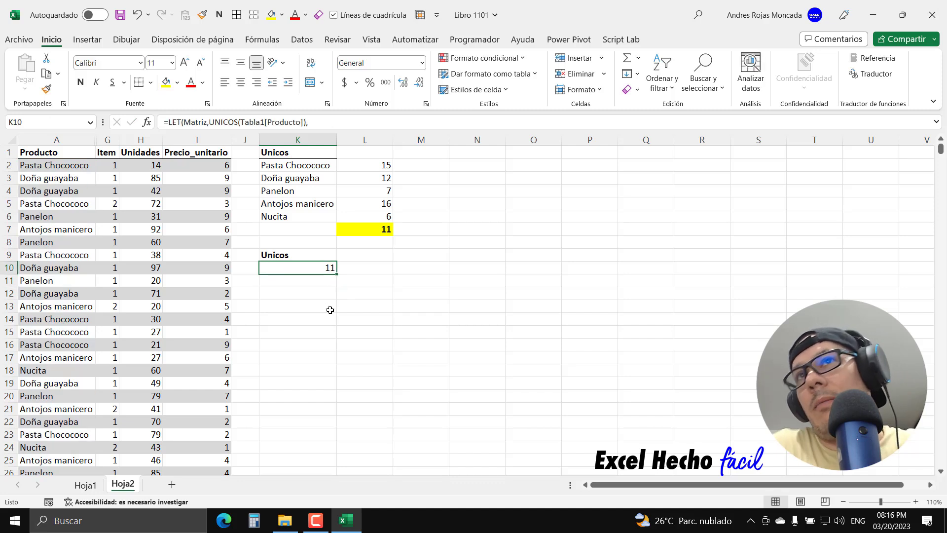
Step: Replace the final Promedio argument and closing parenthesis of K10's LET formula with the opening of a MAP function
left_click(379, 232)
left_click(327, 267)
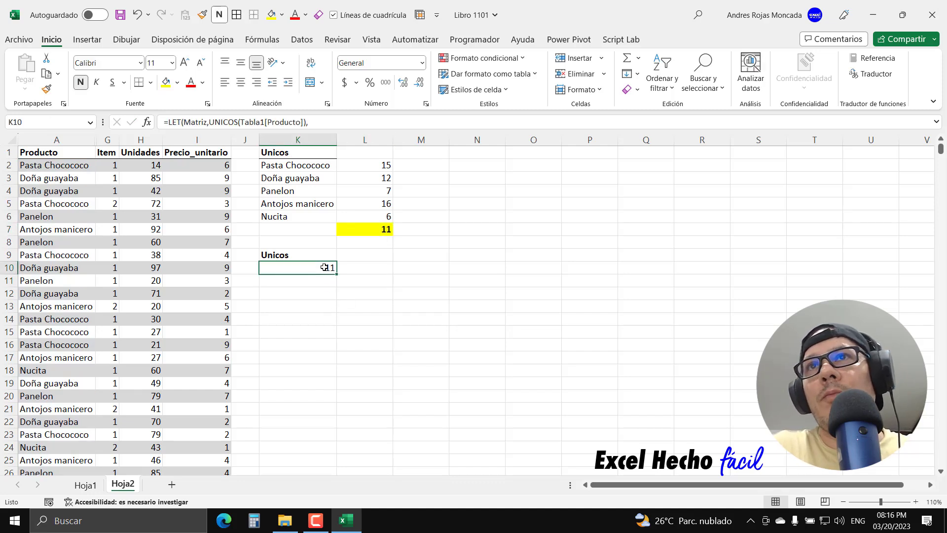
key("F2")
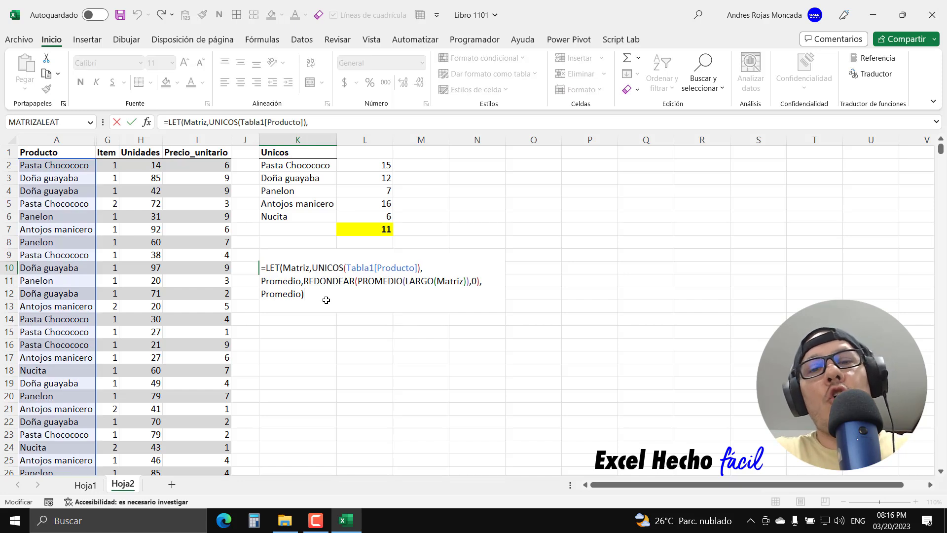
key("shift+Home")
key("BackSpace")
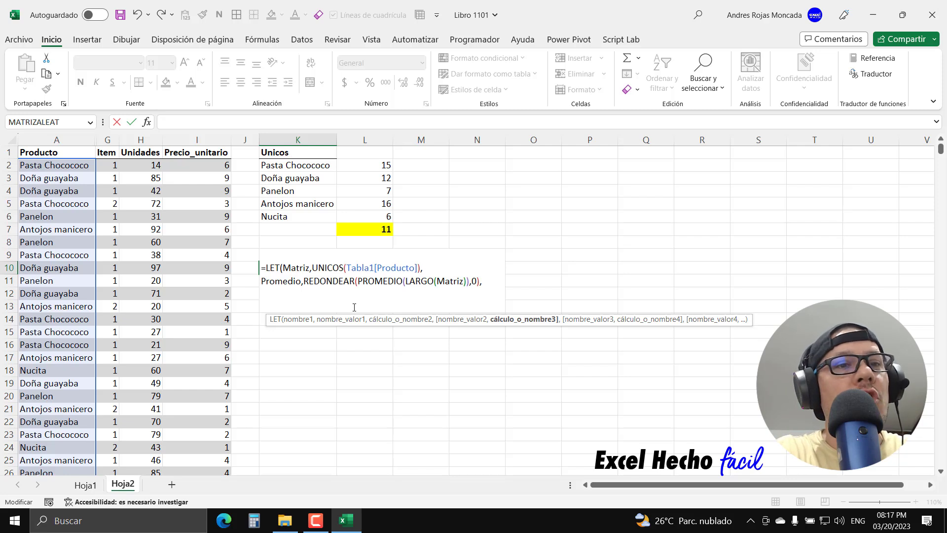
type("map")
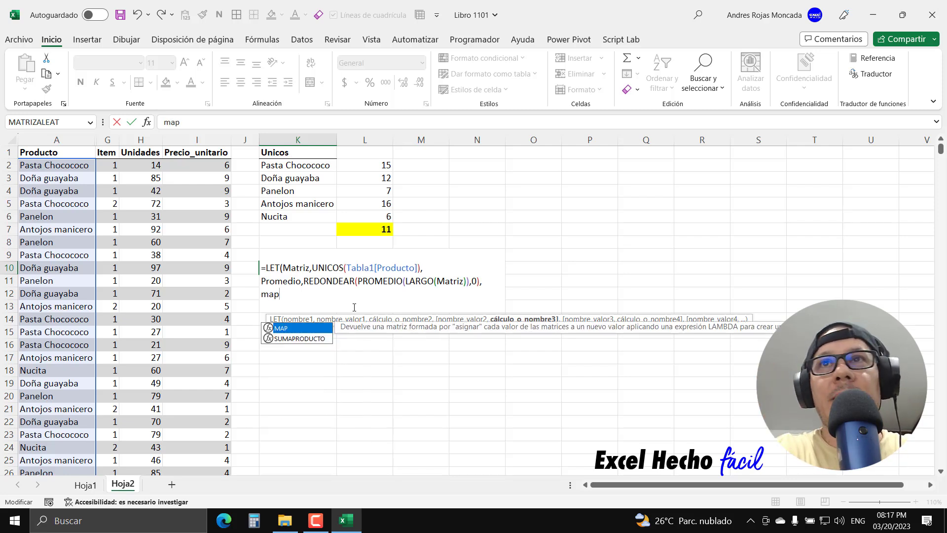
key("Tab")
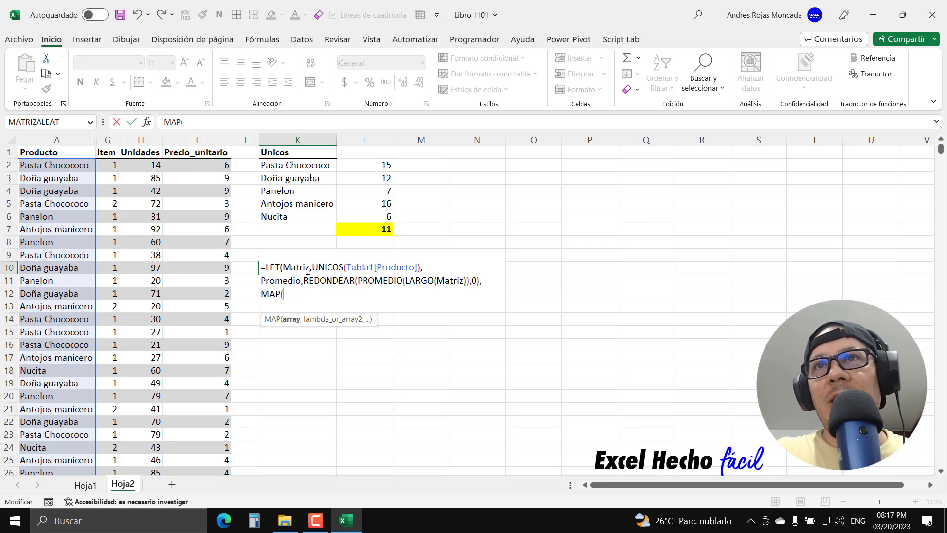
Step: Supply Matriz as the array of MAP in K10's formula and open a LAMBDA function as its second argument
left_click_drag(310, 268, 282, 268)
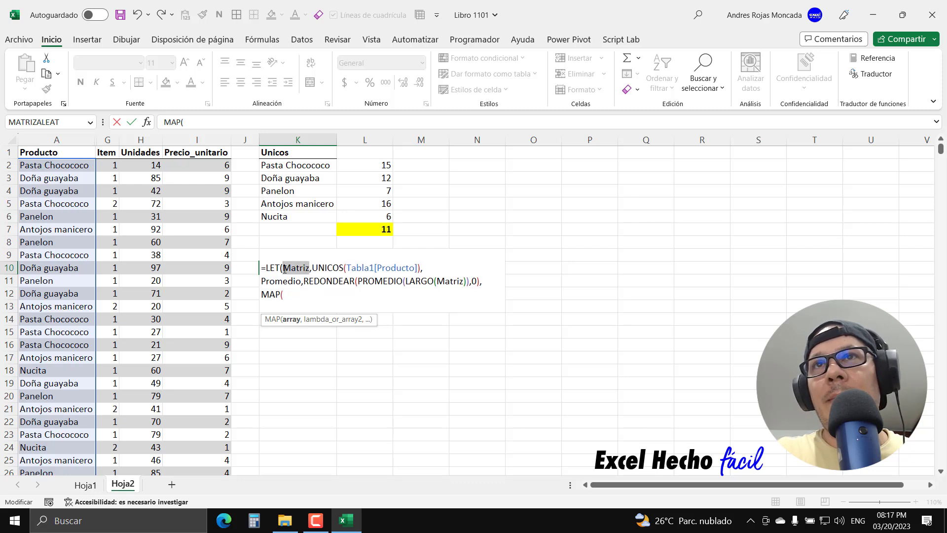
left_click(295, 294)
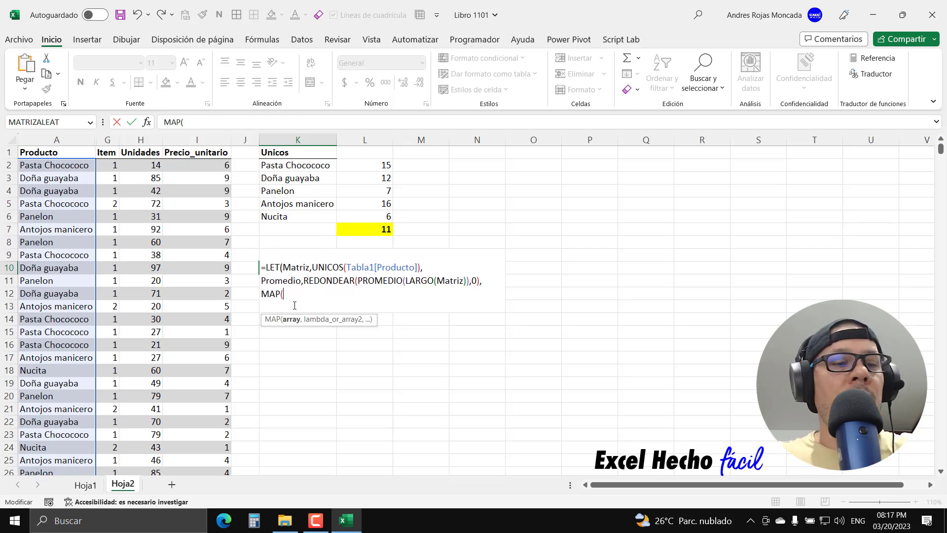
type("Matriz")
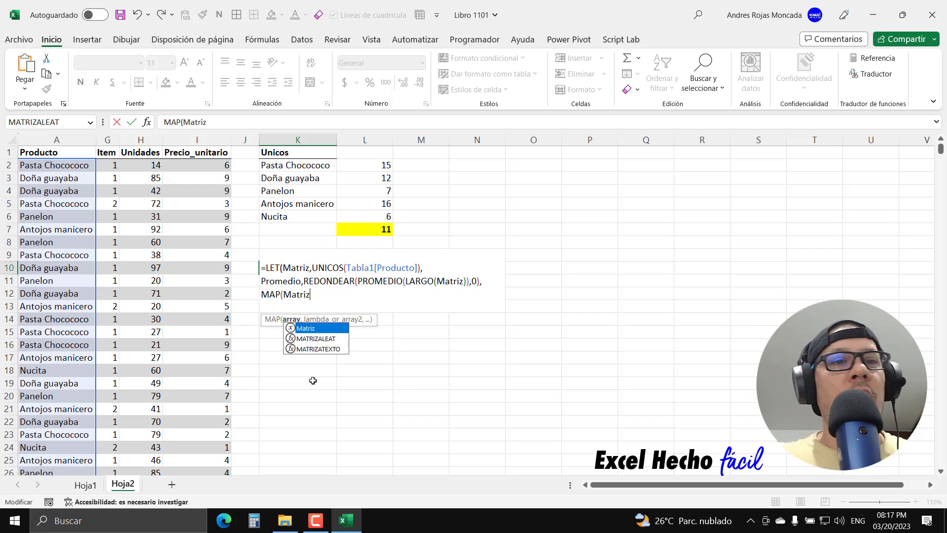
type(",LA")
key("Tab")
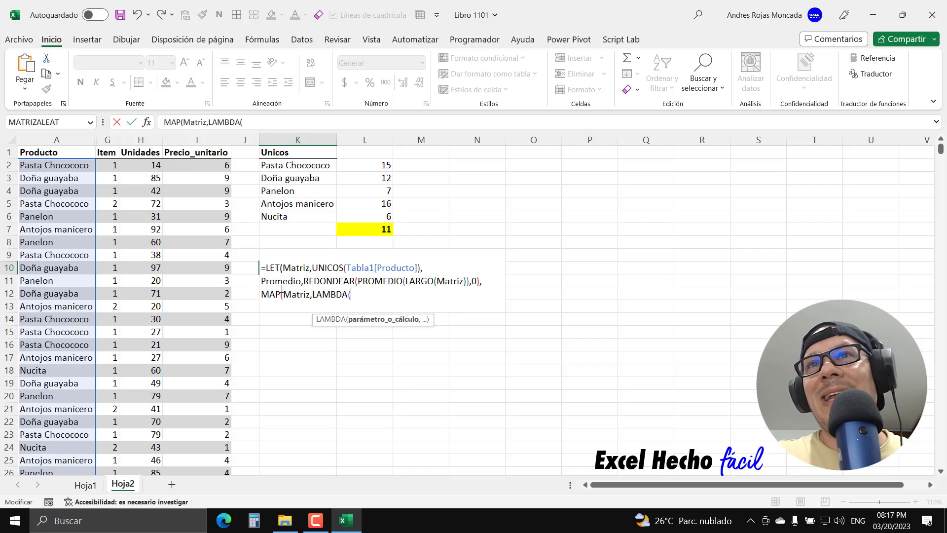
Step: Name the LAMBDA parameter Valor, followed by a comma and a line break in the formula
type("Valor")
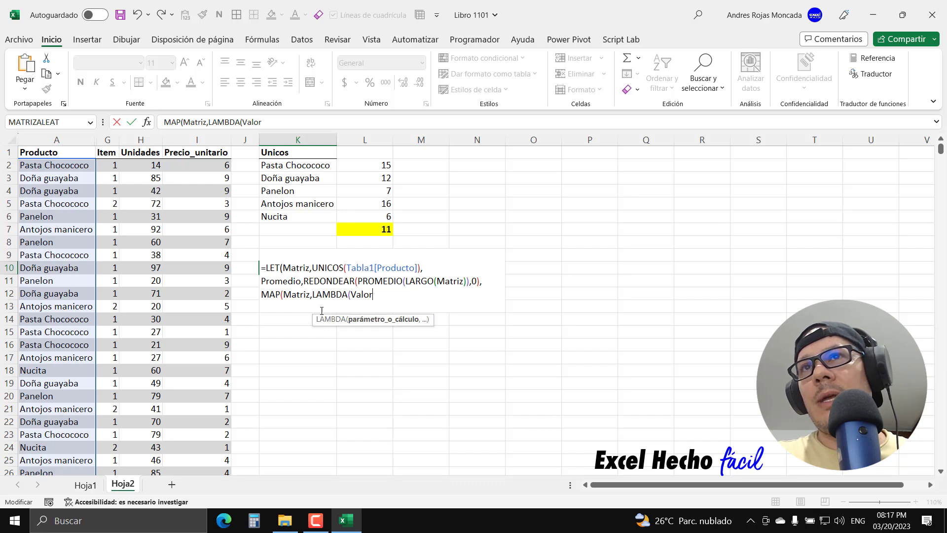
left_click(287, 295)
left_click(292, 321)
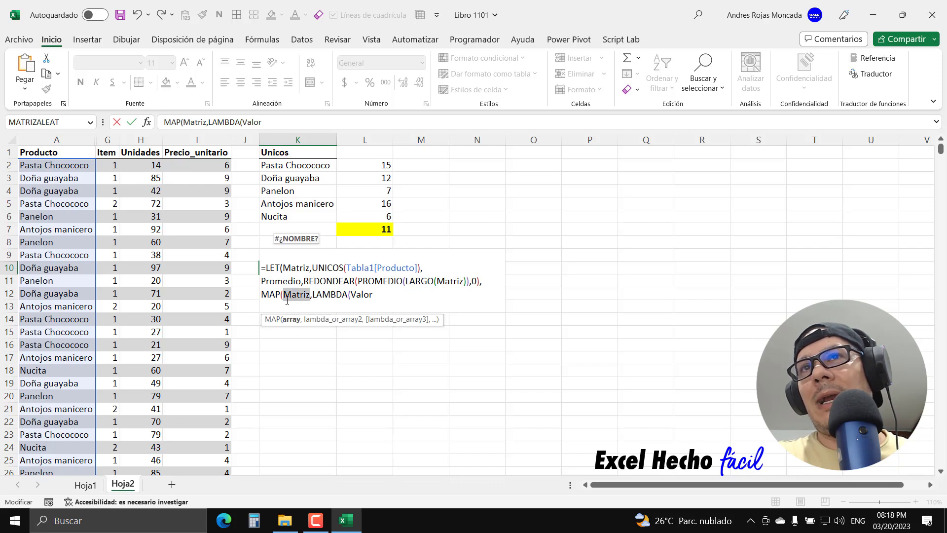
left_click(375, 294)
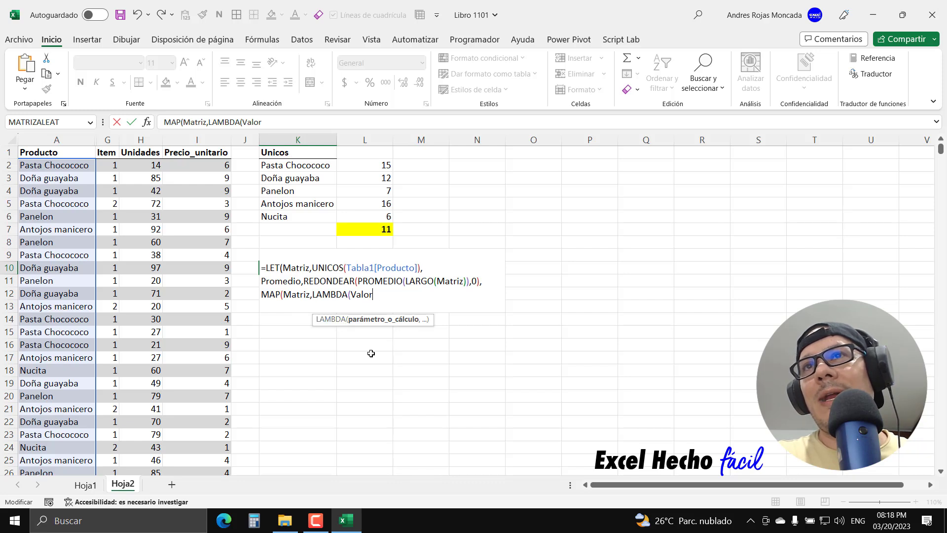
type(",.")
key("BackSpace")
key("alt+Return")
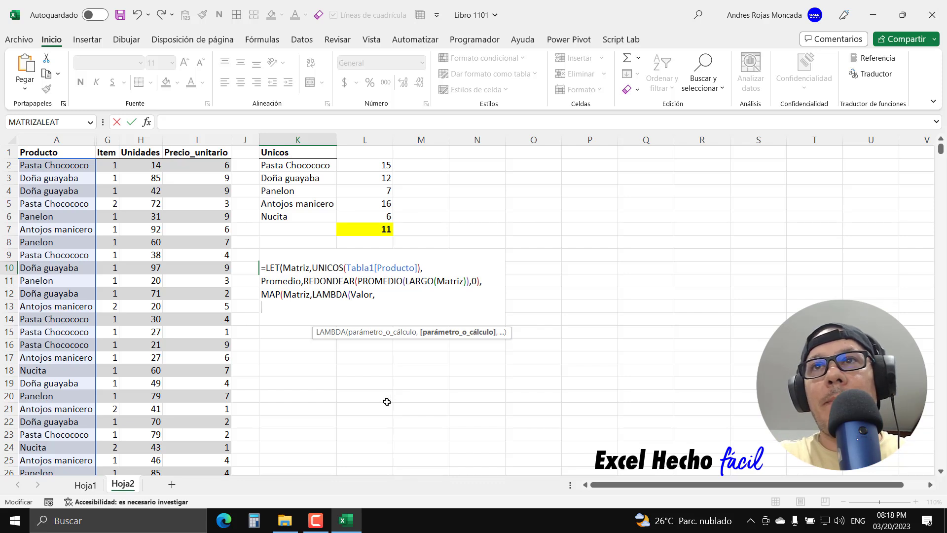
Step: Start the LAMBDA calculation with DIVIDIRTEXTO on Valor, using a space " " as the column delimiter
type("divi")
key("Tab")
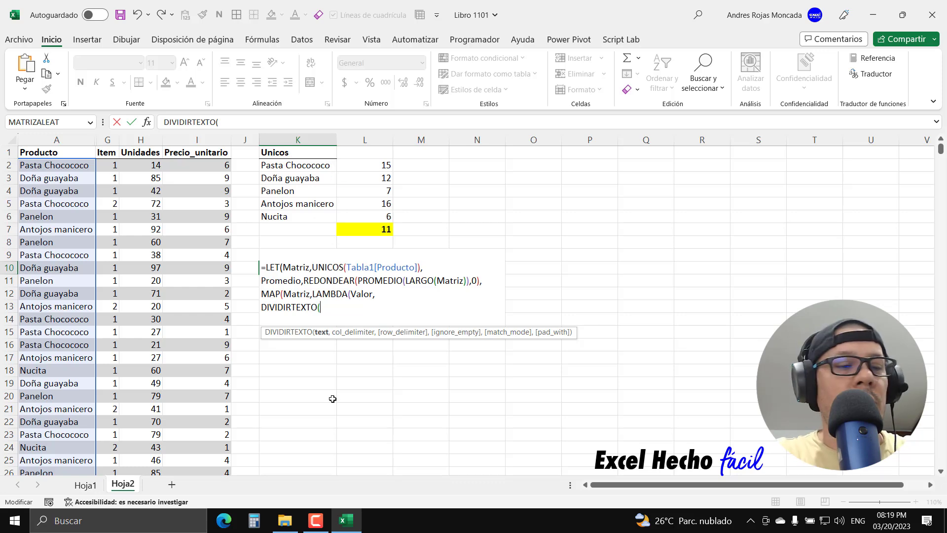
type("valo")
key("Tab")
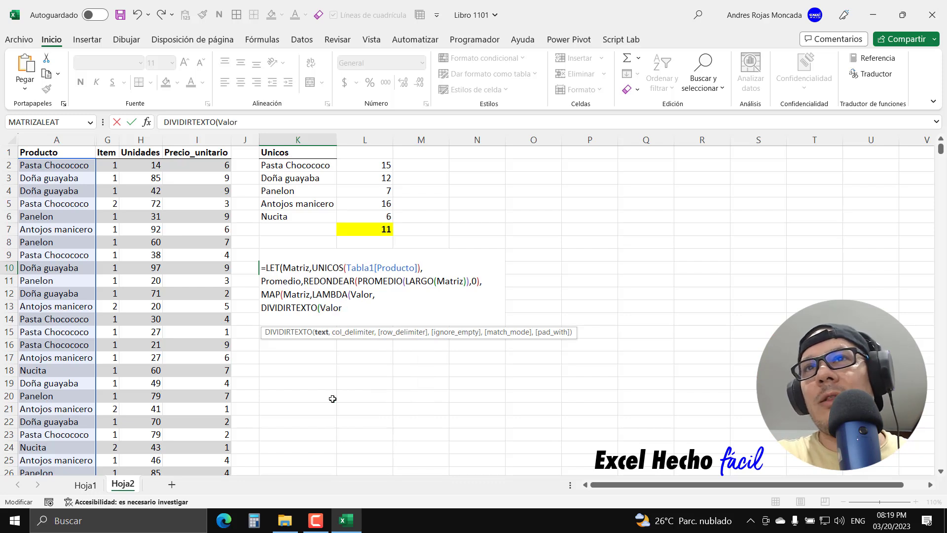
type(",")
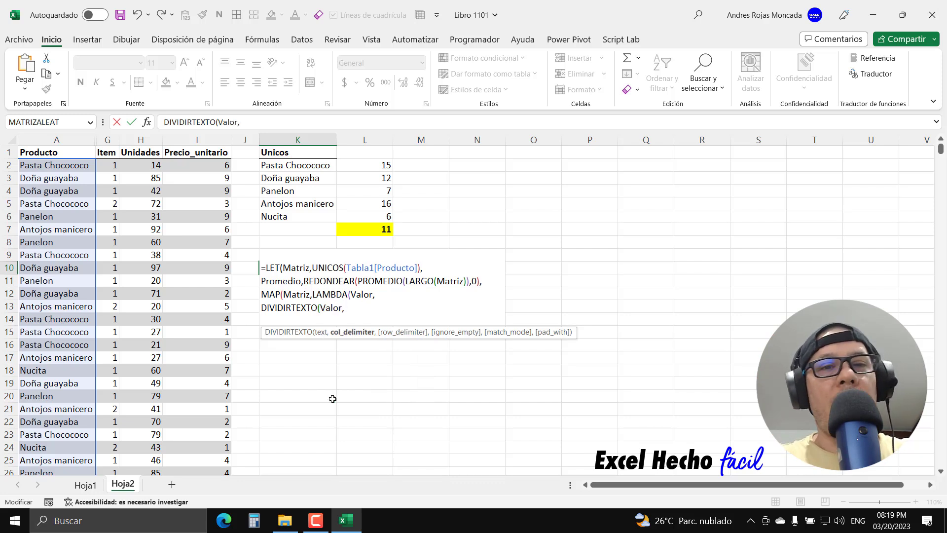
type("\"")
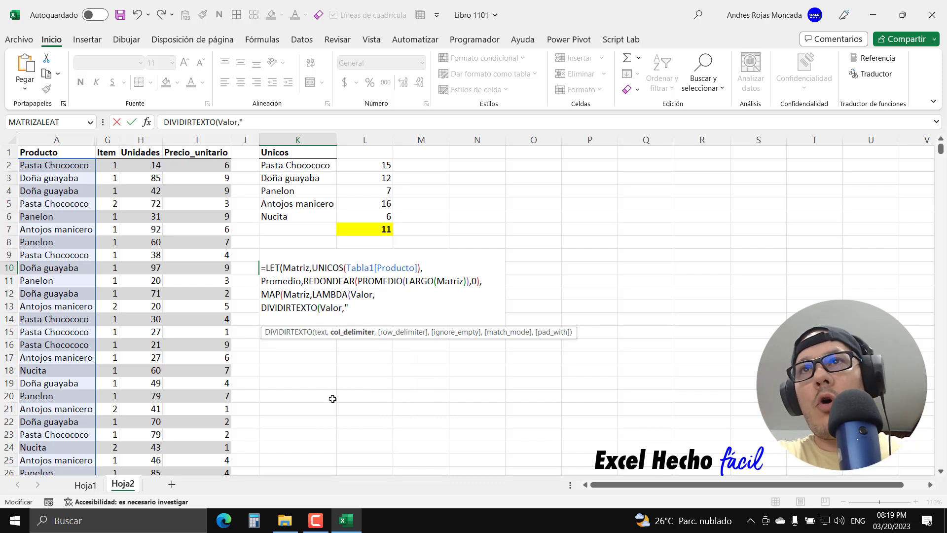
type(" \"")
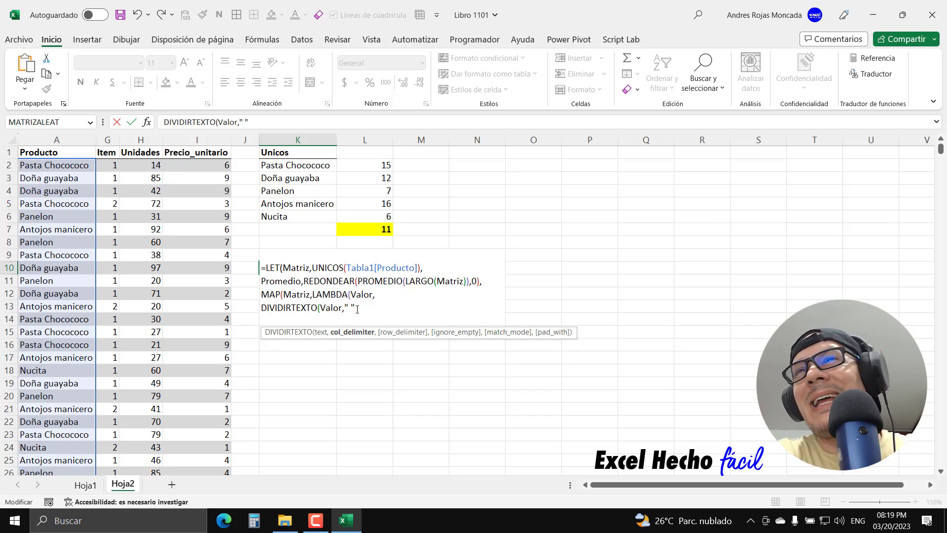
Step: Leave DIVIDIRTEXTO's row delimiter empty, set ignore_empty to VERDADERO, and close the function
type(",")
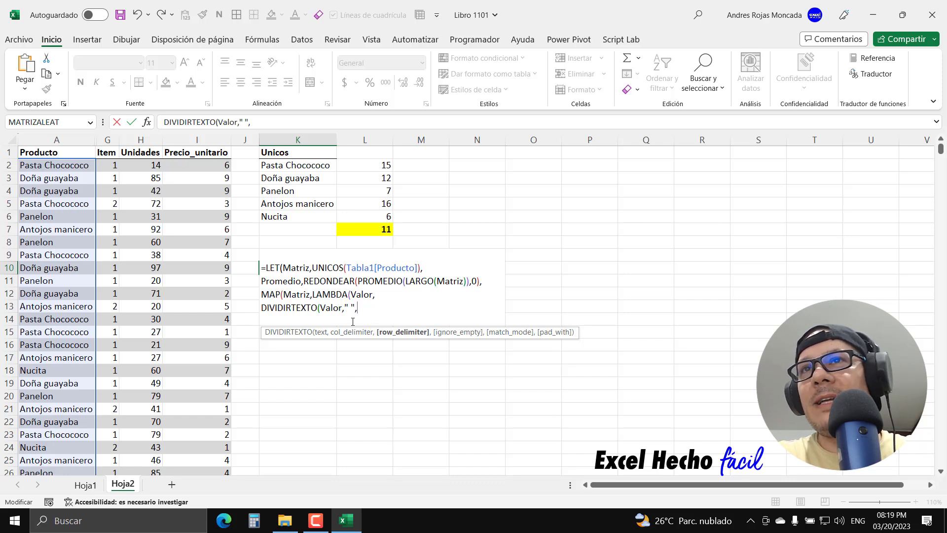
left_click(351, 339)
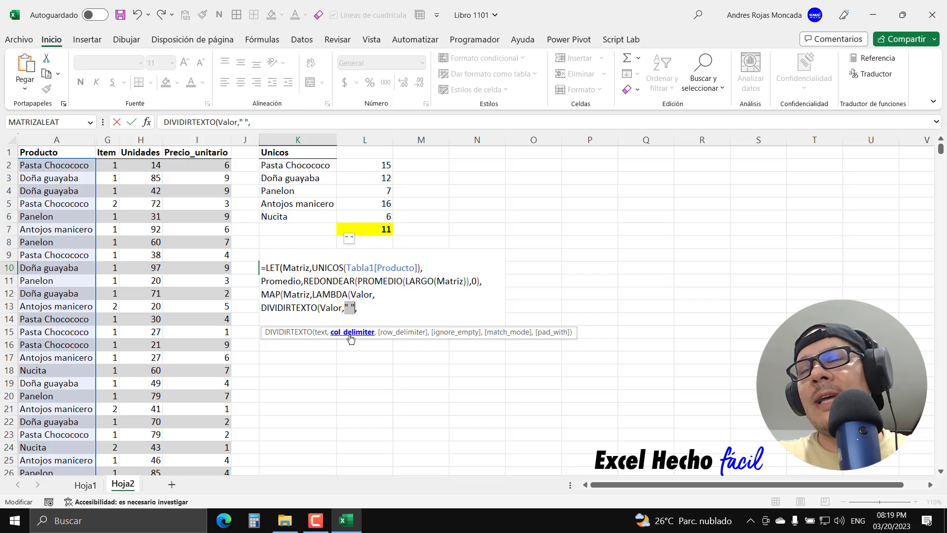
left_click(322, 332)
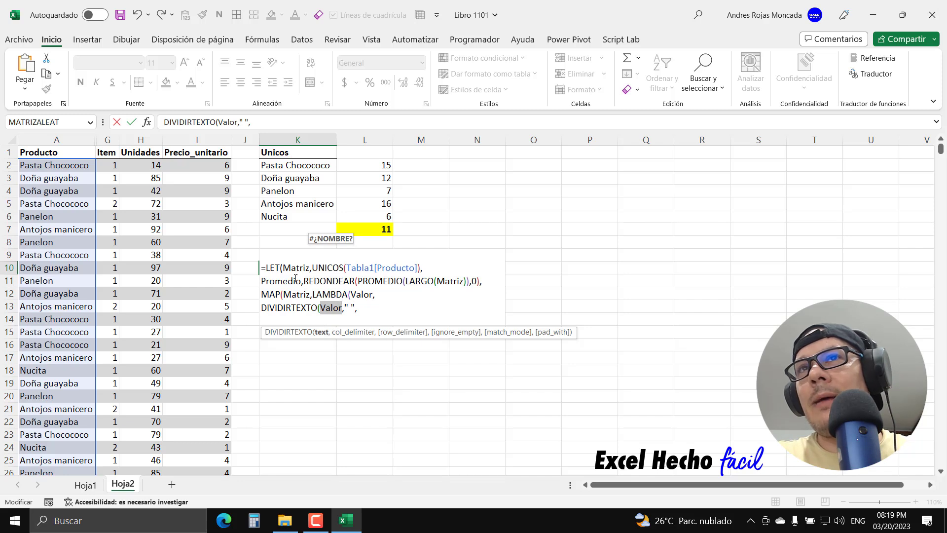
left_click(357, 306)
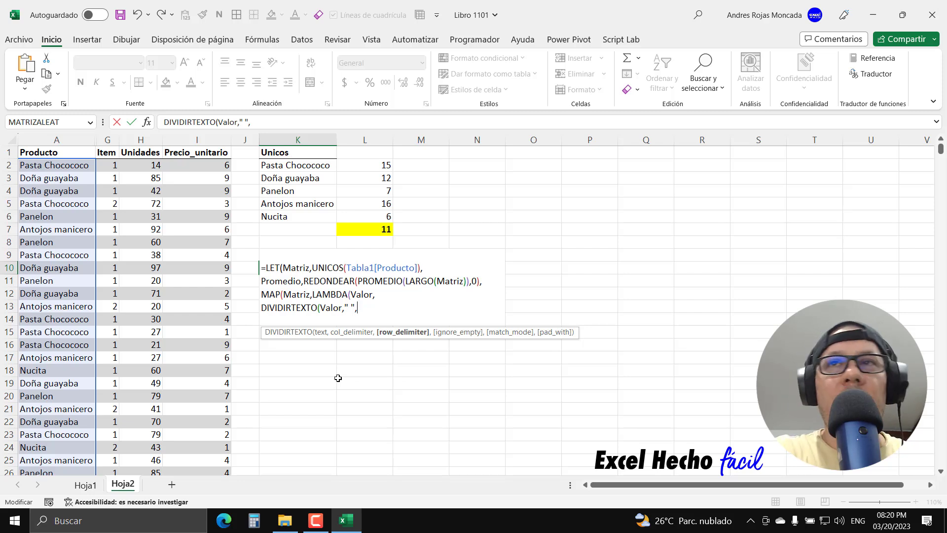
type(",")
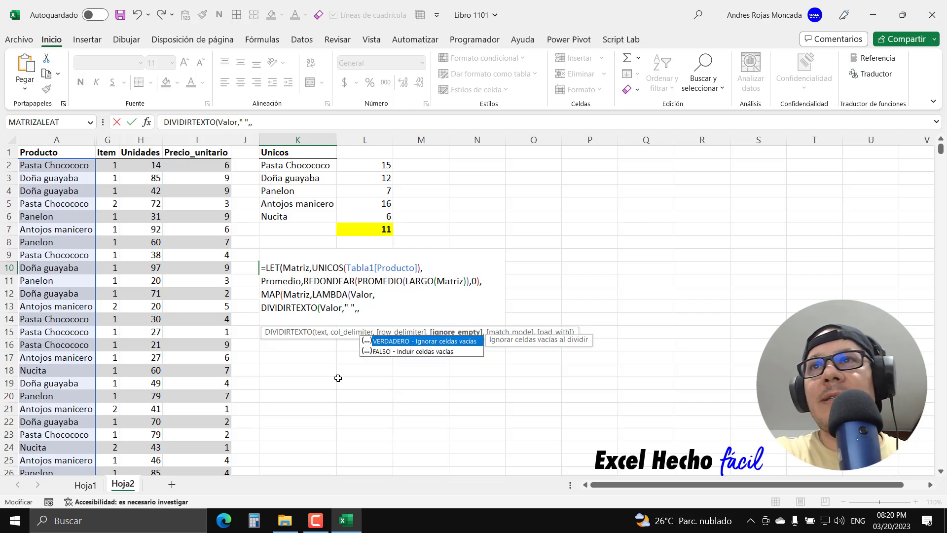
double_click(447, 342)
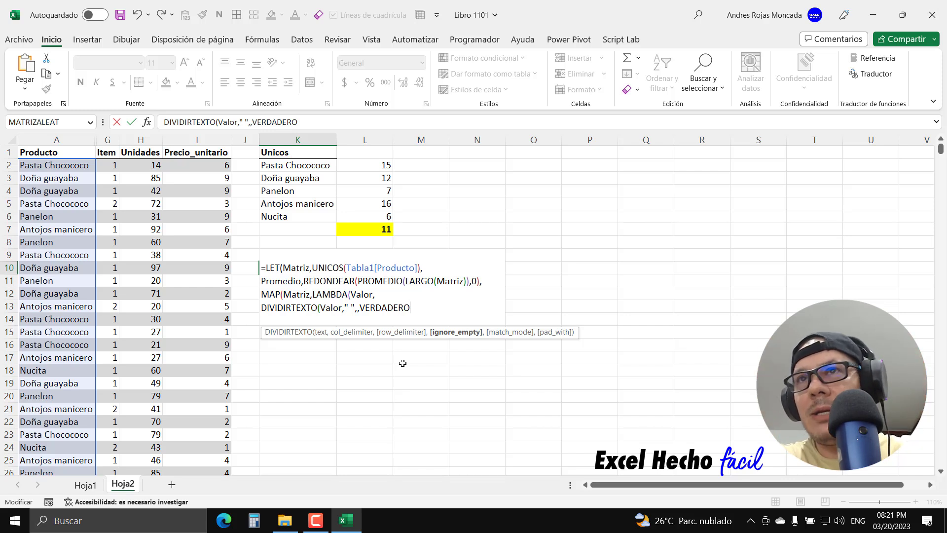
type(")")
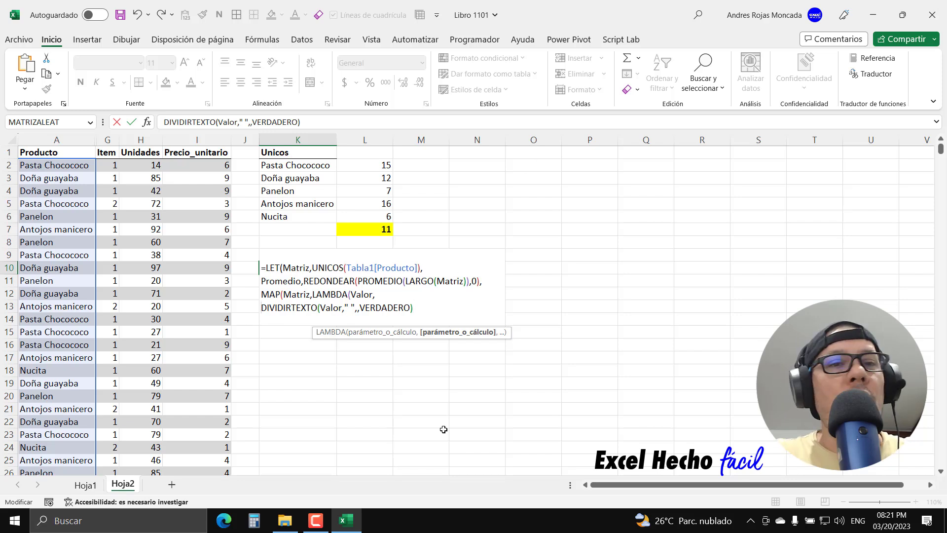
Step: Wrap DIVIDIRTEXTO in EXTRAE with start position 1 and 1 character, and check the text arguments of both functions
type("extr")
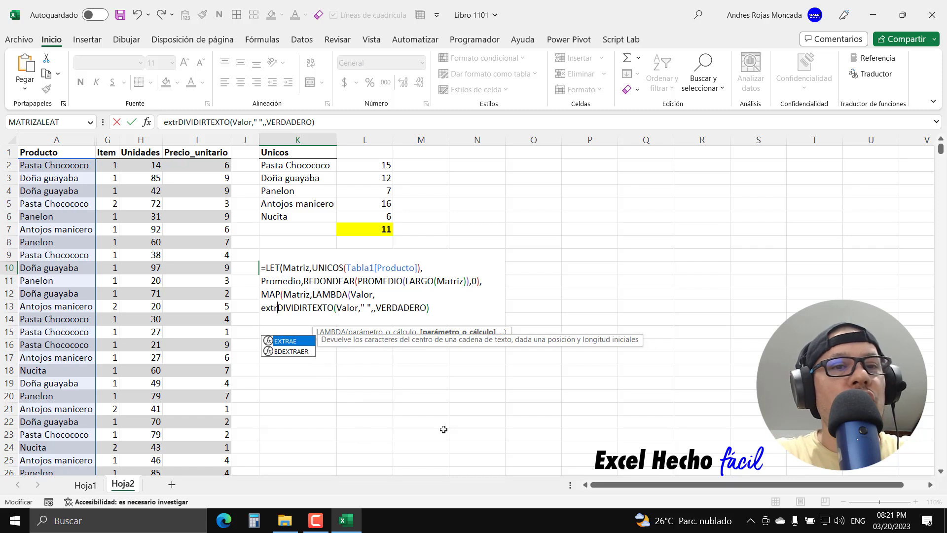
key("Tab")
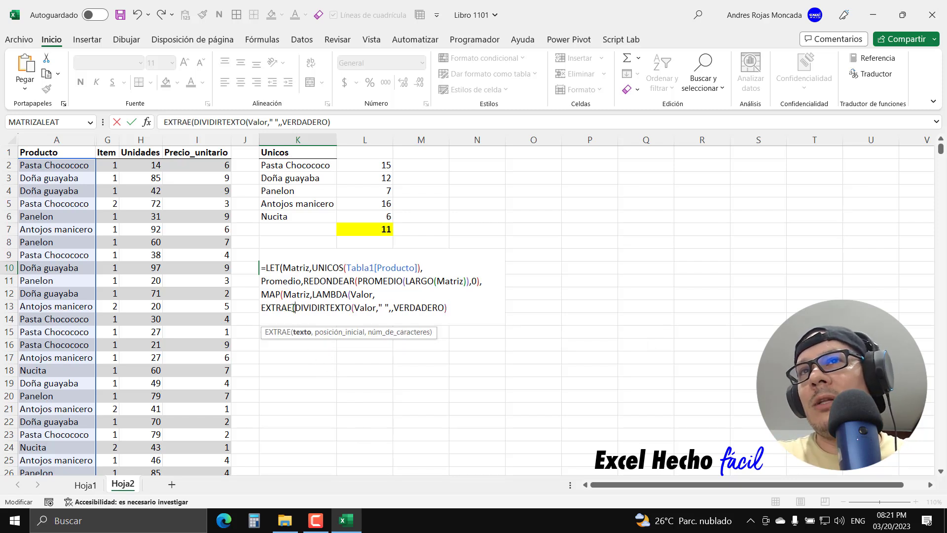
left_click(302, 332)
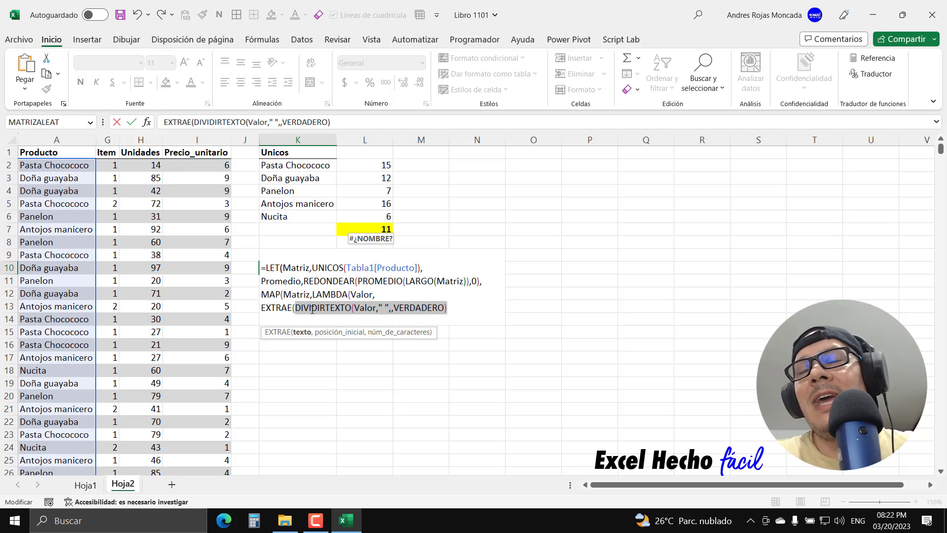
left_click(450, 310)
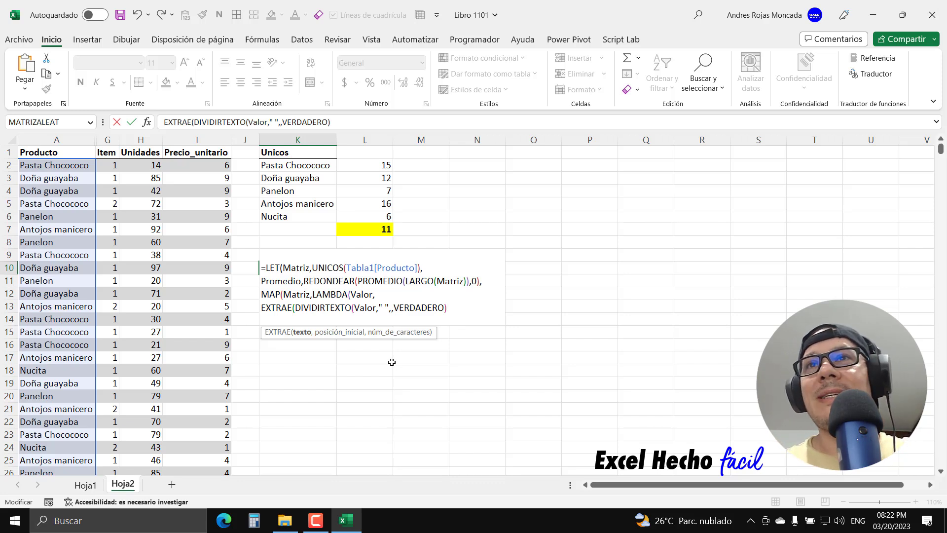
type(",")
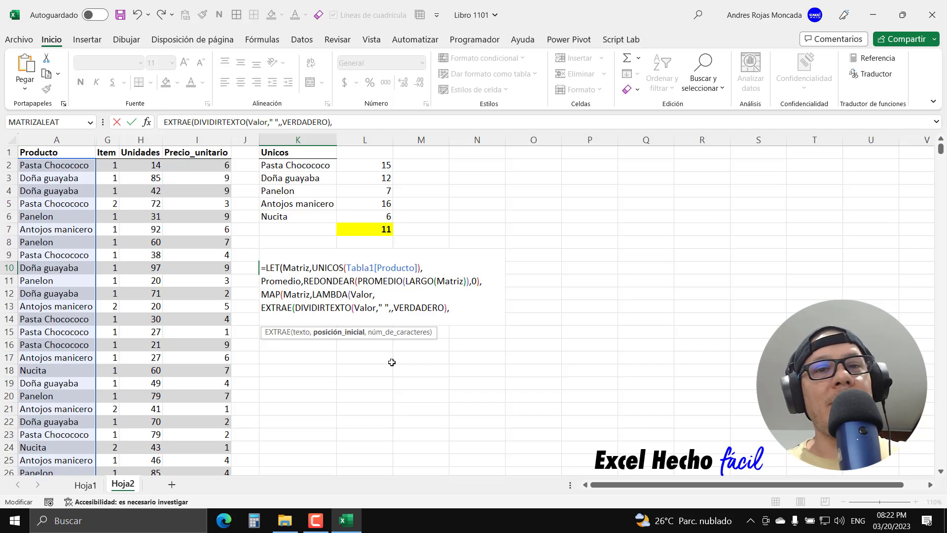
type("1")
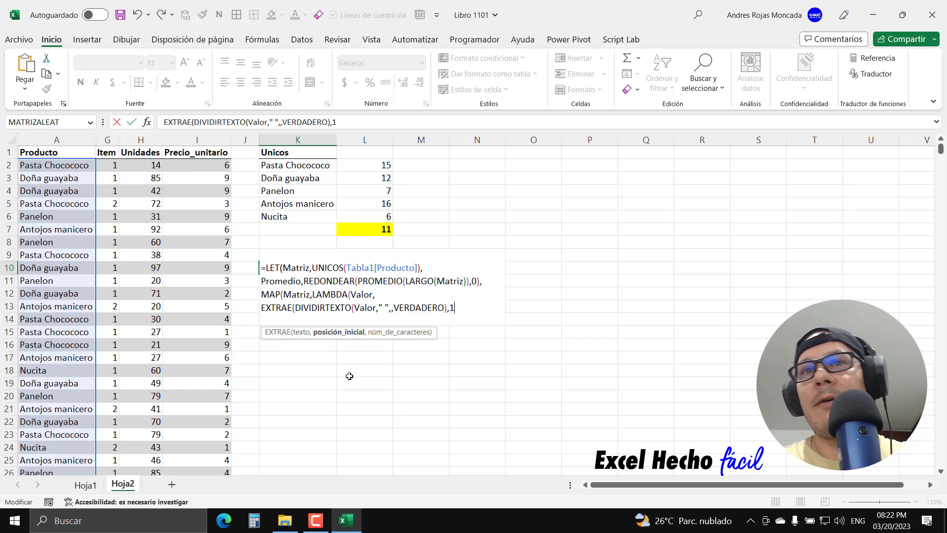
type(",1")
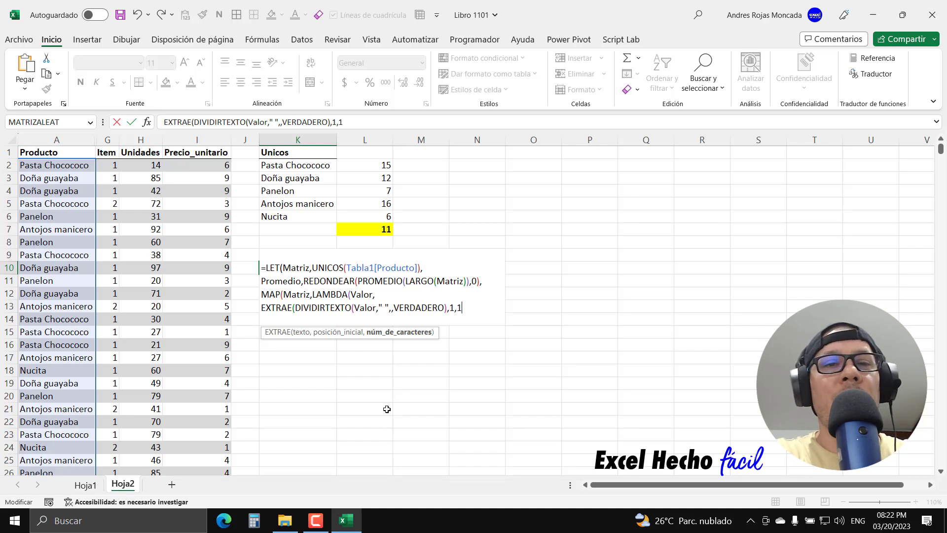
type(")")
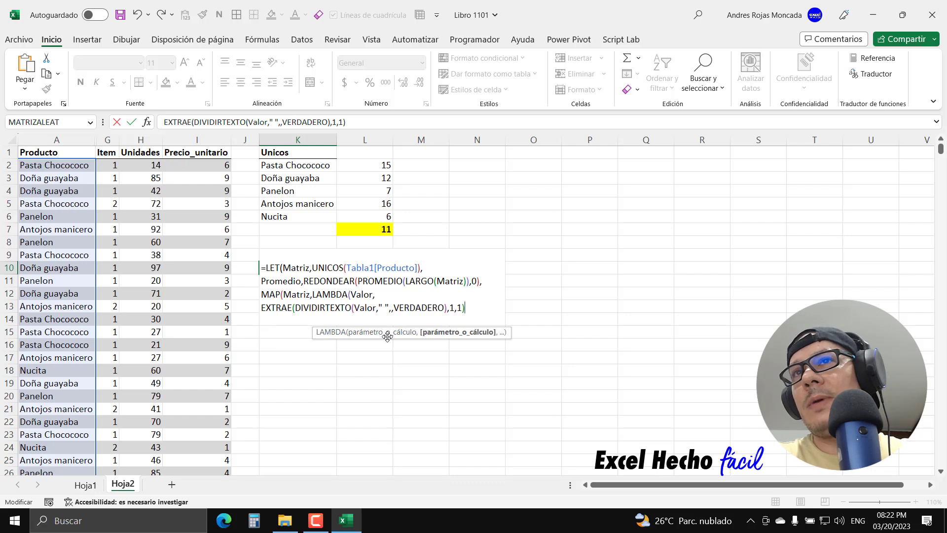
left_click(361, 309)
left_click(355, 332)
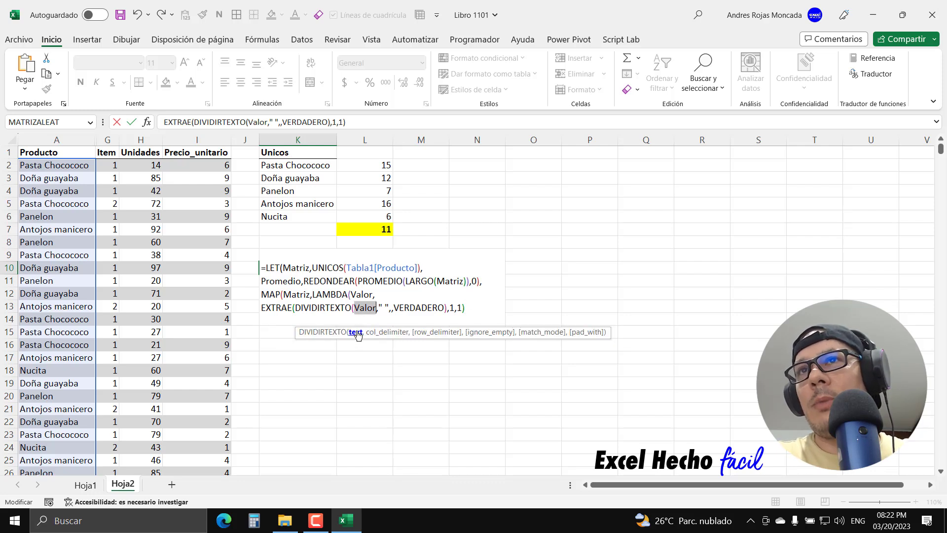
left_click(300, 321)
left_click(302, 332)
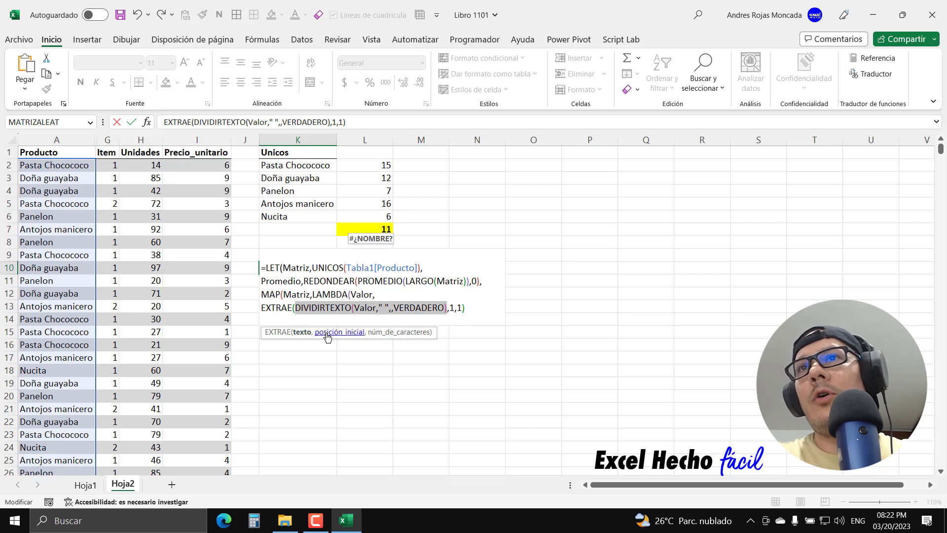
Step: Check EXTRAE's start position and number-of-characters arguments in the K10 formula
left_click(327, 337)
left_click(379, 336)
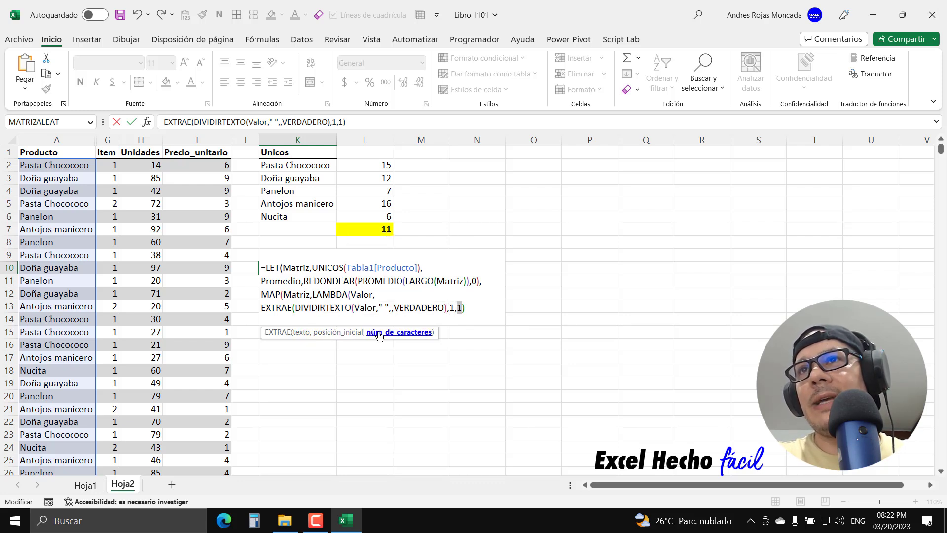
left_click(470, 309)
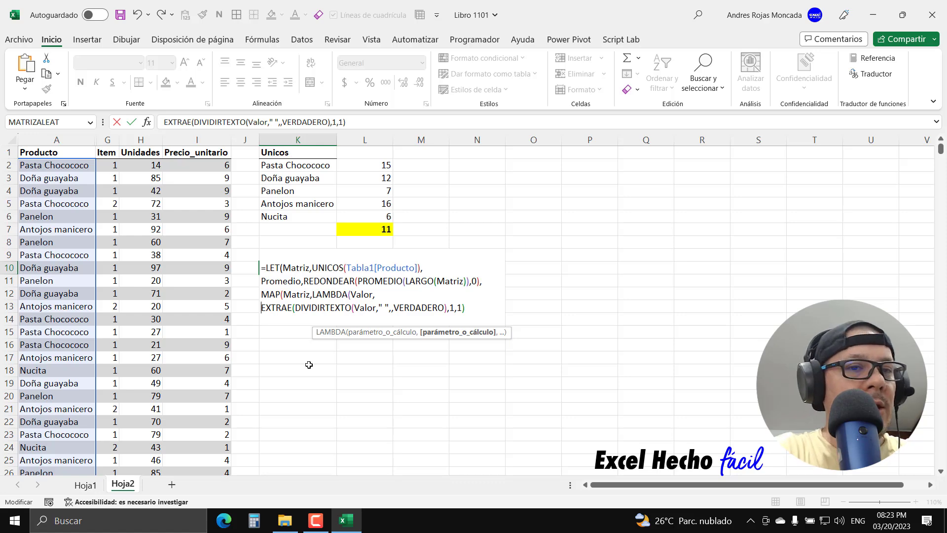
Step: Wrap the EXTRAE expression in NOMPROPIO and close the function after EXTRAE's closing parenthesis
type("nom")
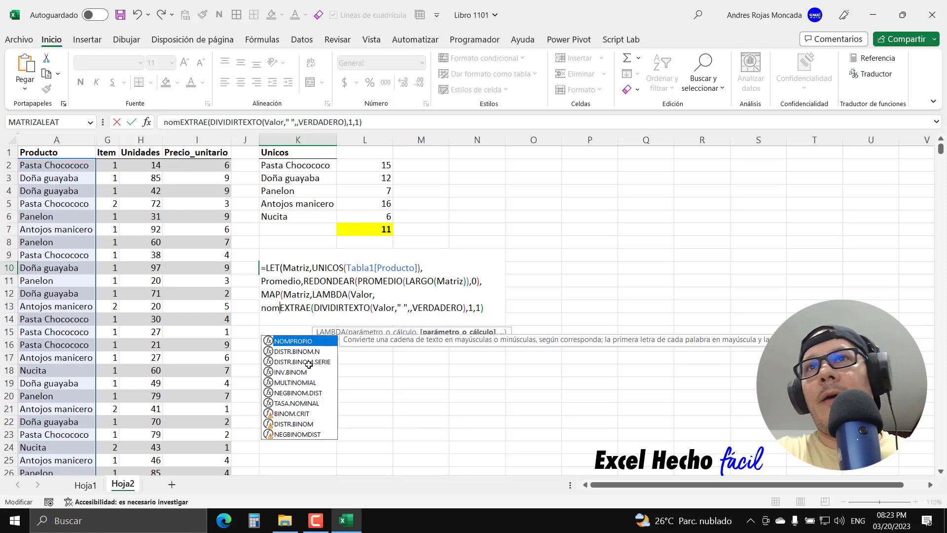
key("Tab")
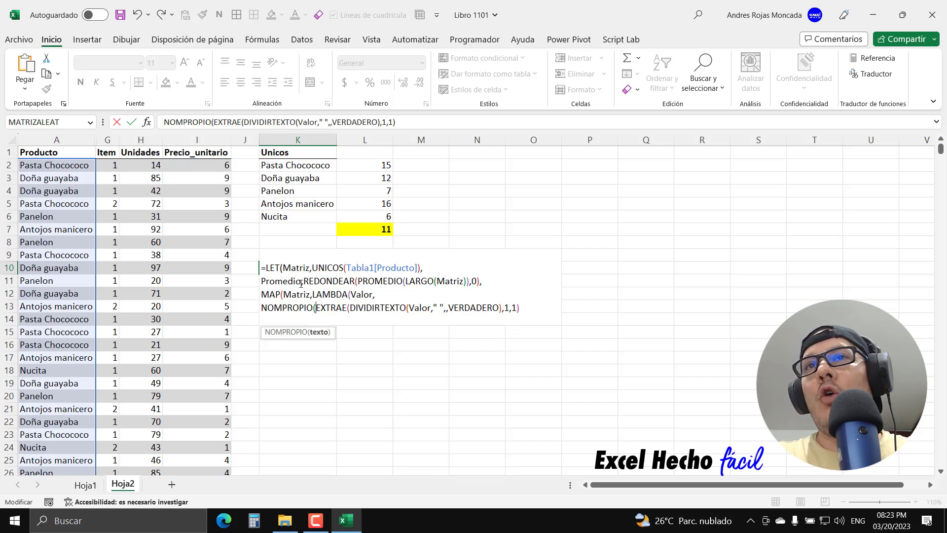
left_click(317, 309)
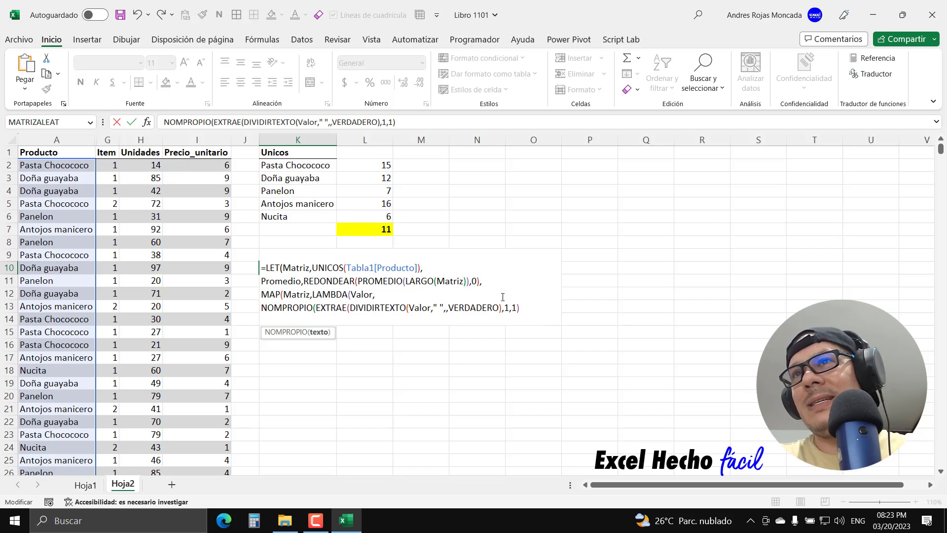
left_click(519, 314)
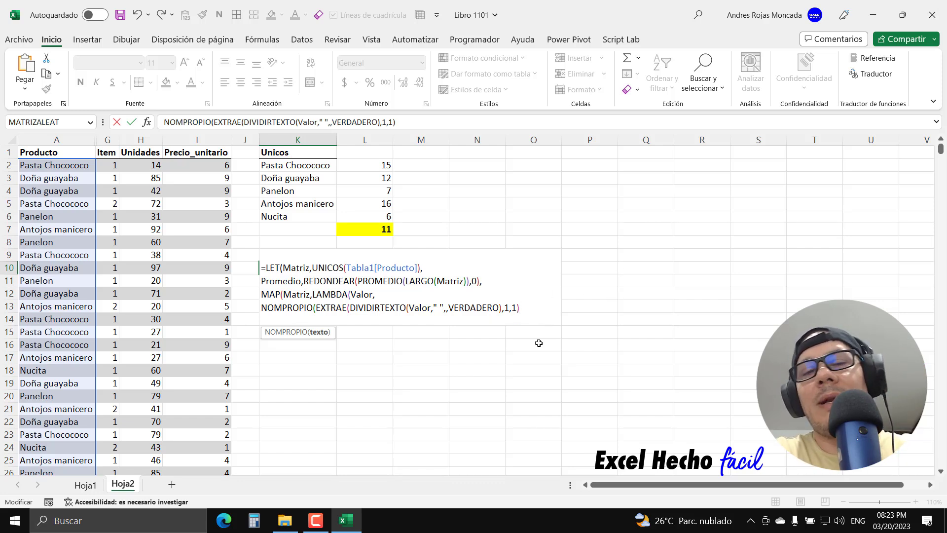
type(")")
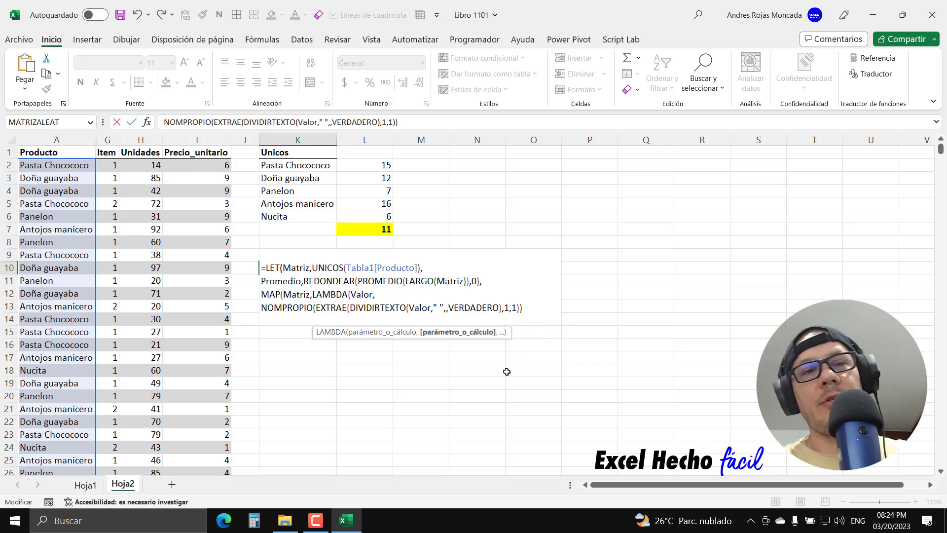
Step: Open UNIRCADENAS in front of NOMPROPIO with a period followed by a space, ". ", as the delimiter
type("uni")
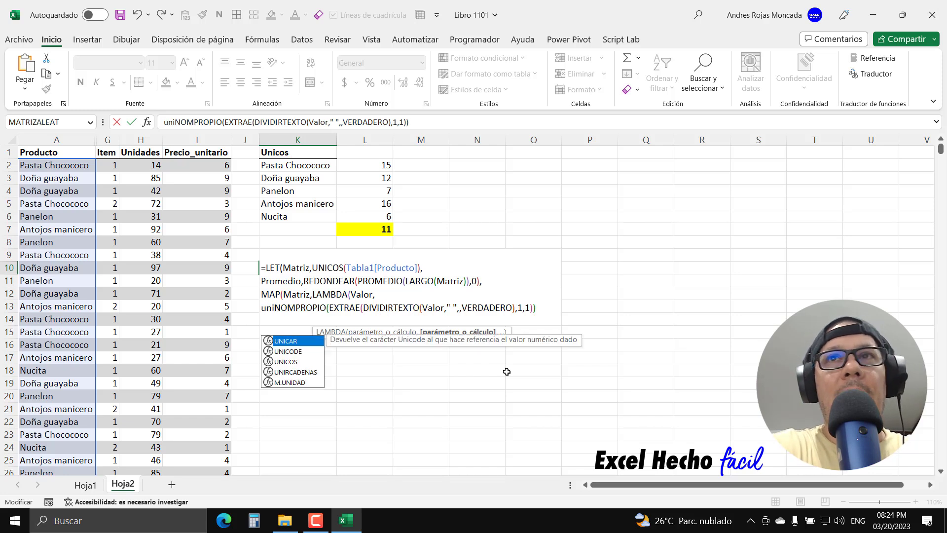
key("Down")
key("Down")
key("Down")
key("Tab")
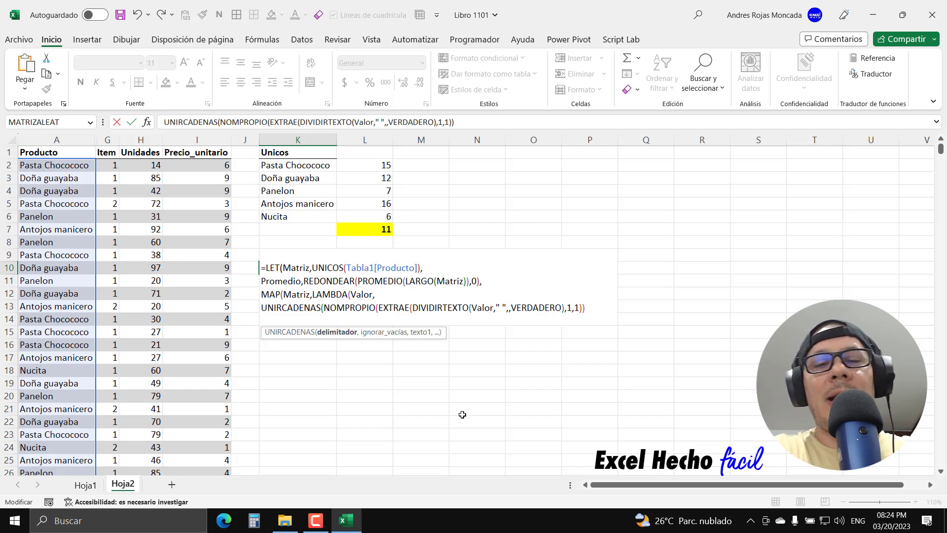
type("\"")
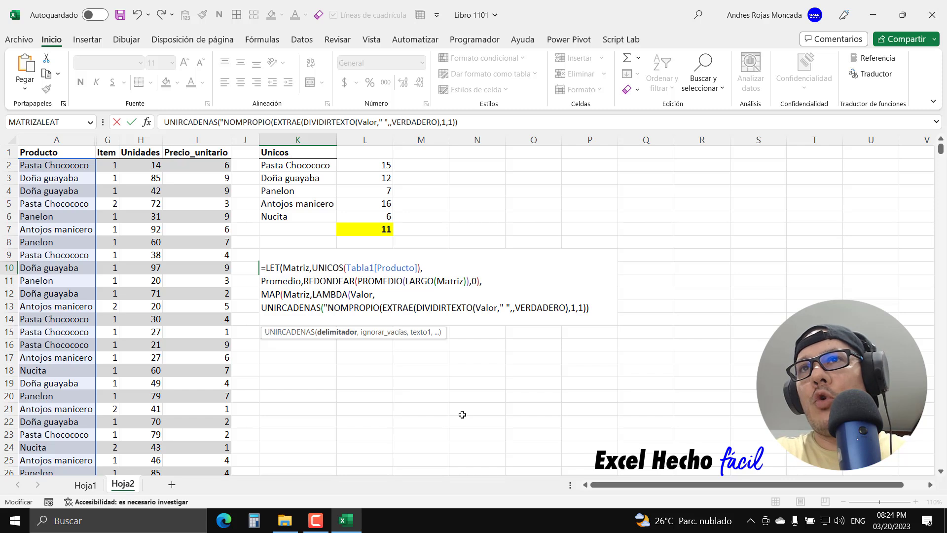
type(".")
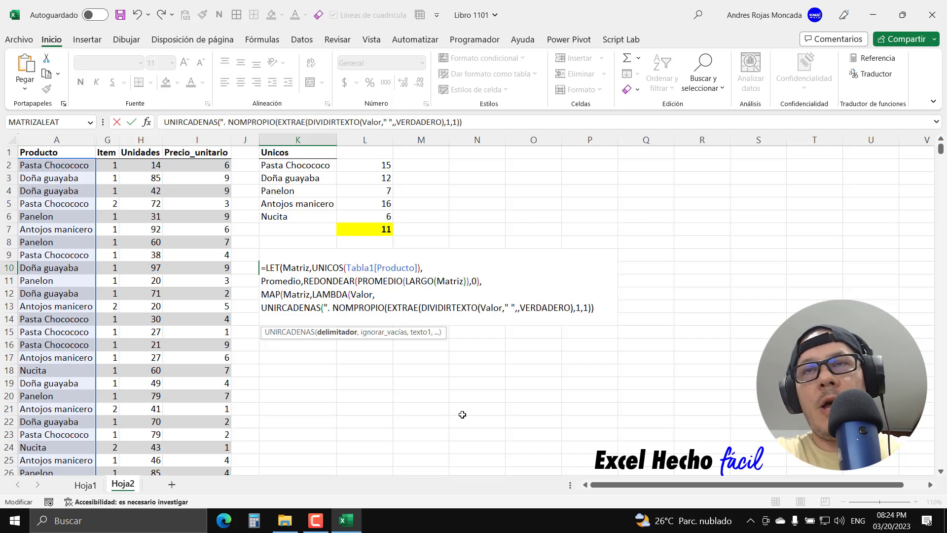
type(" \"")
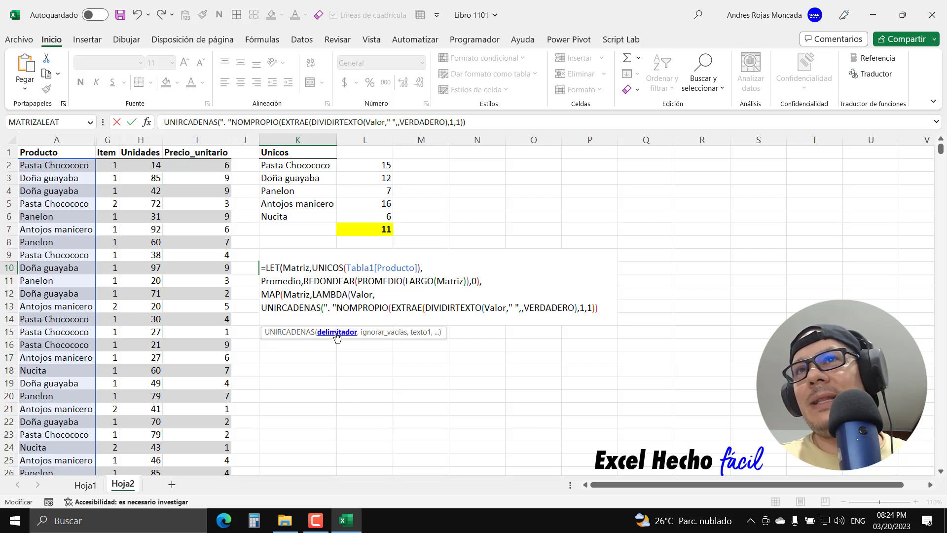
Step: Set UNIRCADENAS's ignore-empty argument to VERDADERO, check that NOMPROPIO fills texto1, and close the function
type(",")
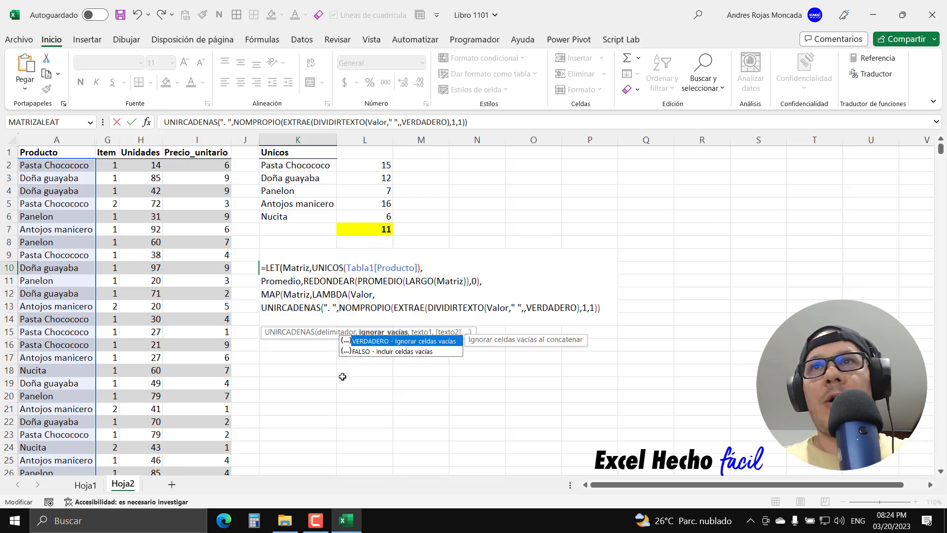
double_click(393, 341)
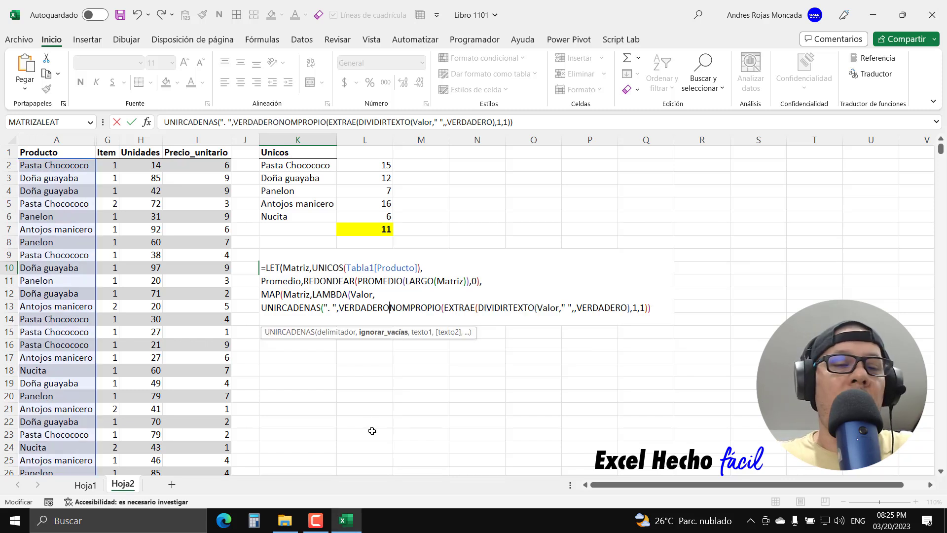
type(",")
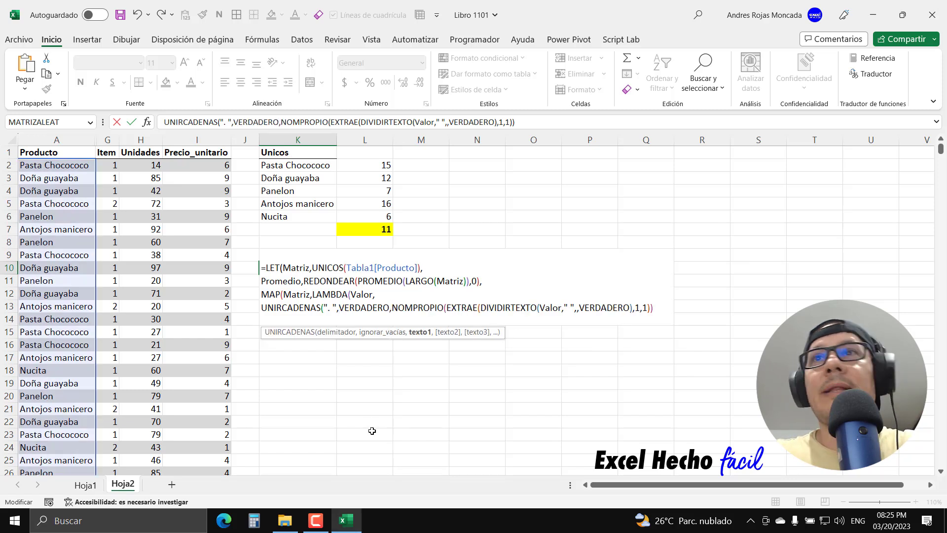
left_click(420, 332)
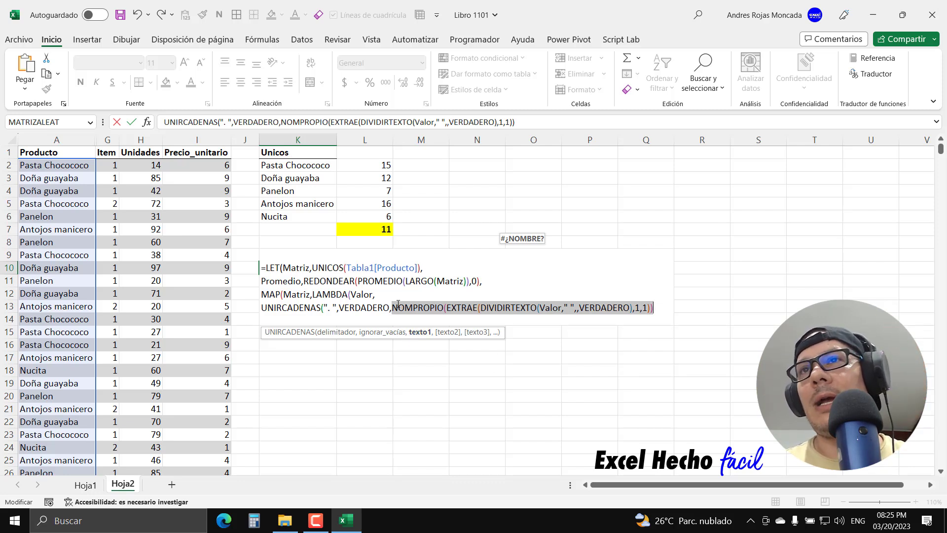
left_click(666, 307)
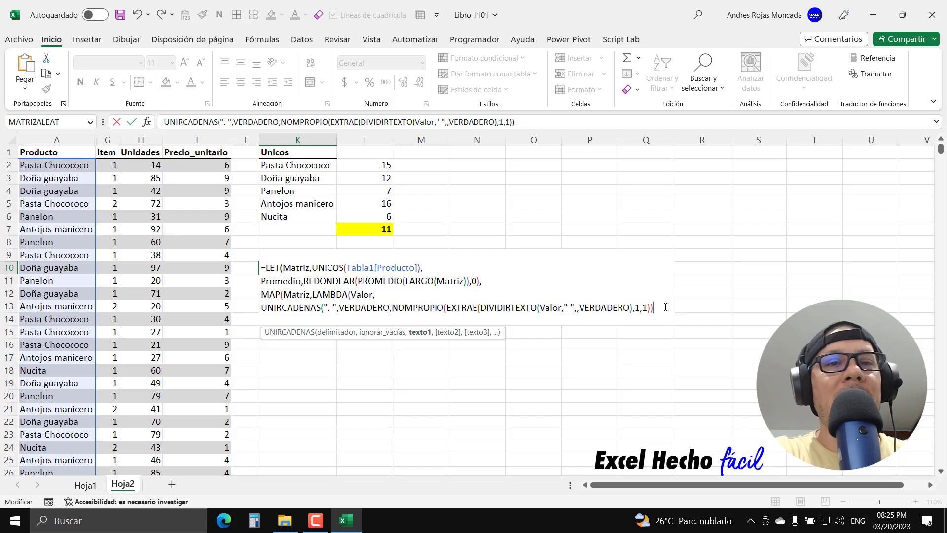
type(")")
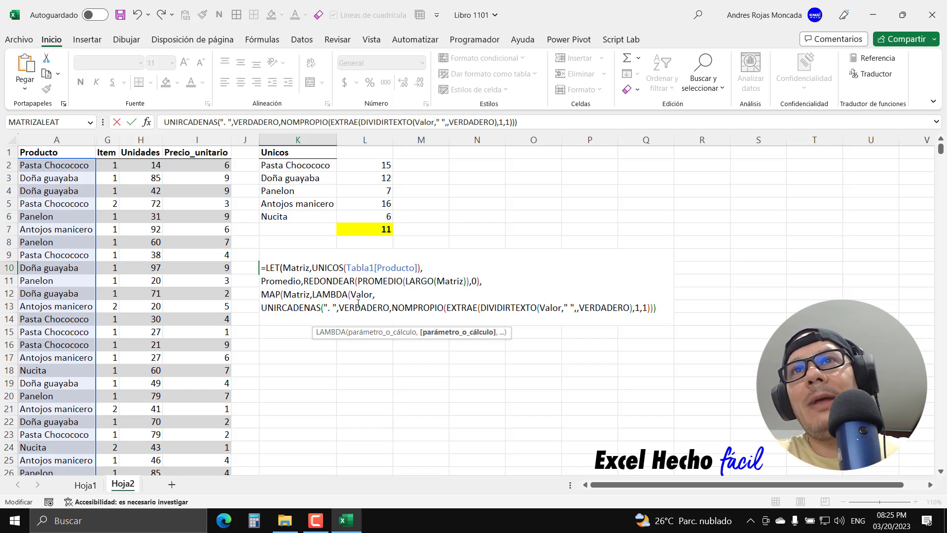
Step: Open a SI function in front of the UNIRCADENAS expression with the logical test LARGO(Valor)>=Promedio
left_click(262, 308)
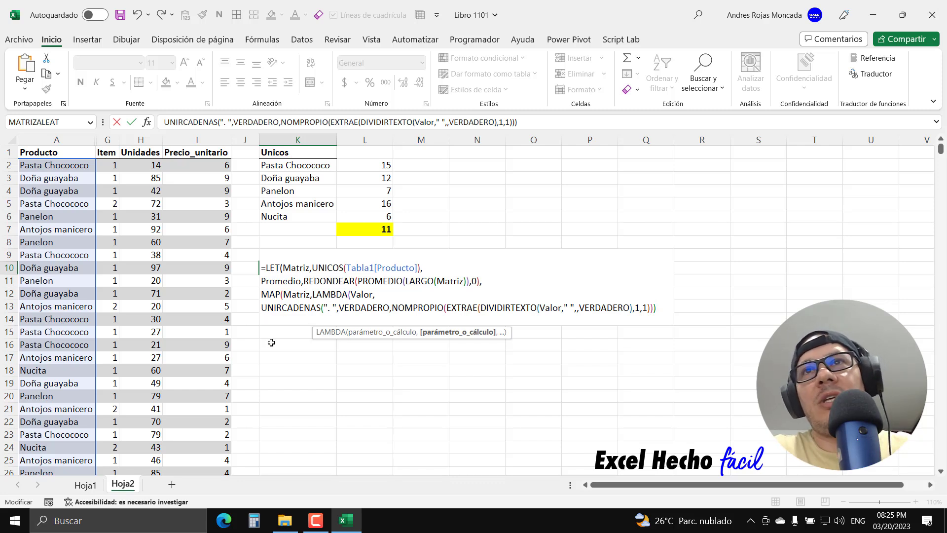
left_click_drag(261, 308, 666, 316)
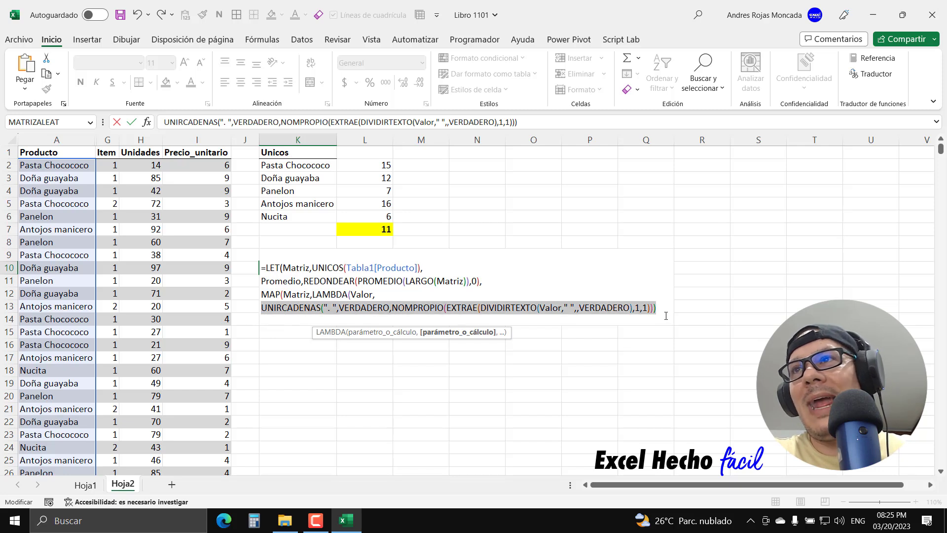
left_click(258, 309)
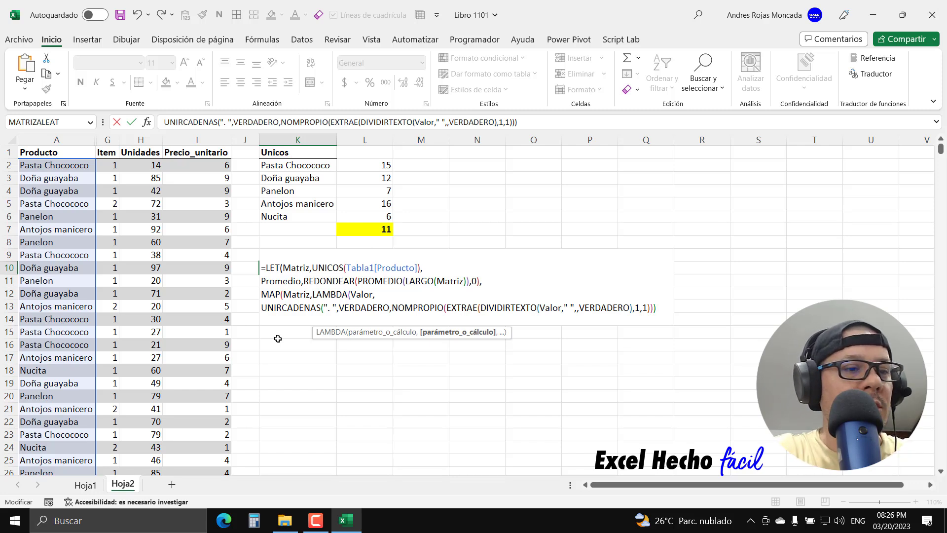
type("SI(")
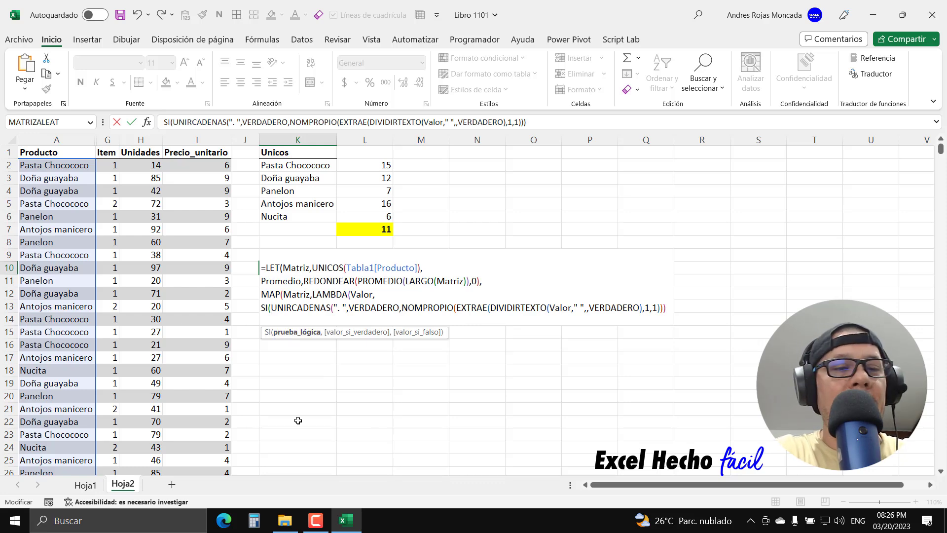
type("lasr")
key("BackSpace")
key("BackSpace")
type("rg")
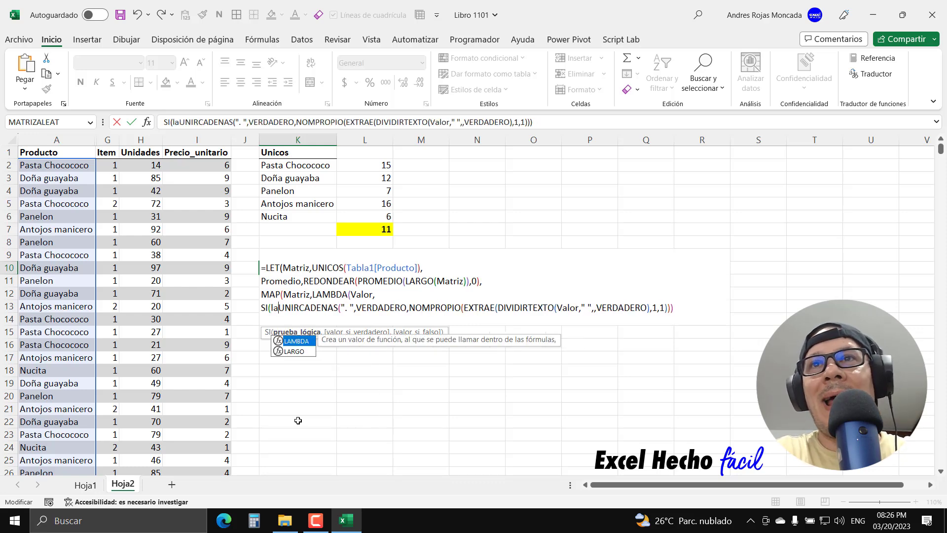
key("Tab")
type("Valor")
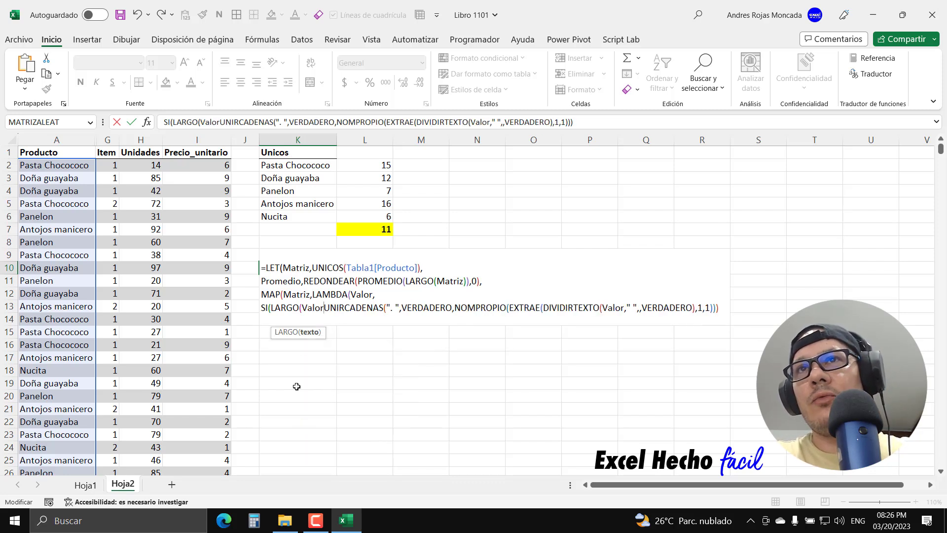
type(")")
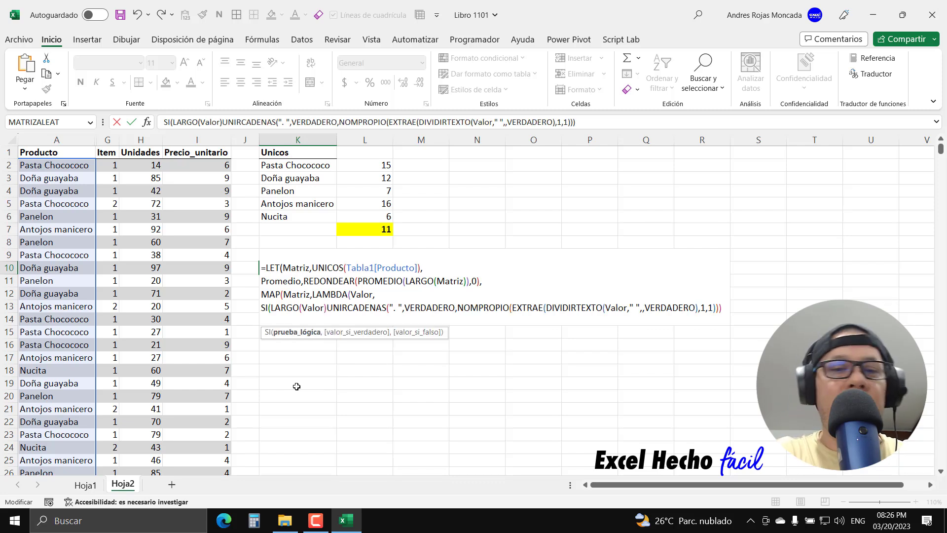
type(">=")
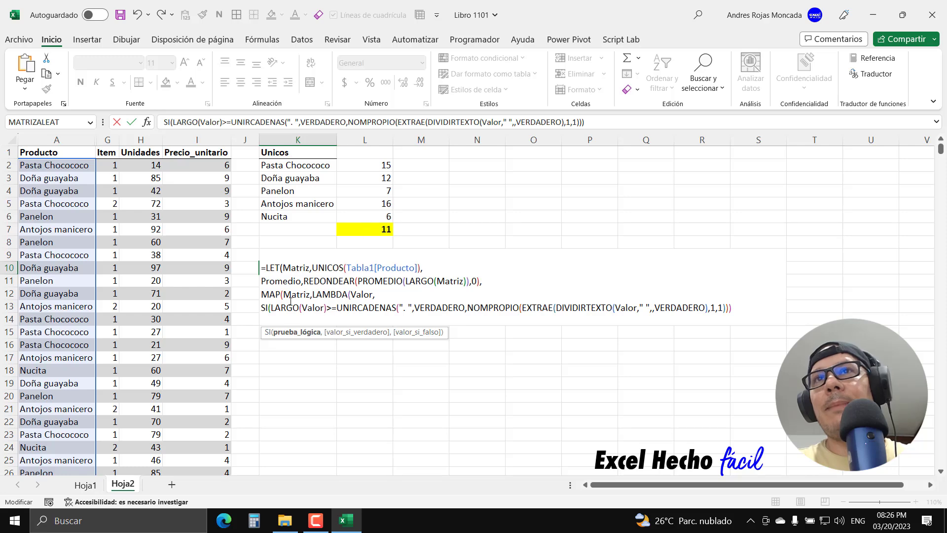
type("Promedio")
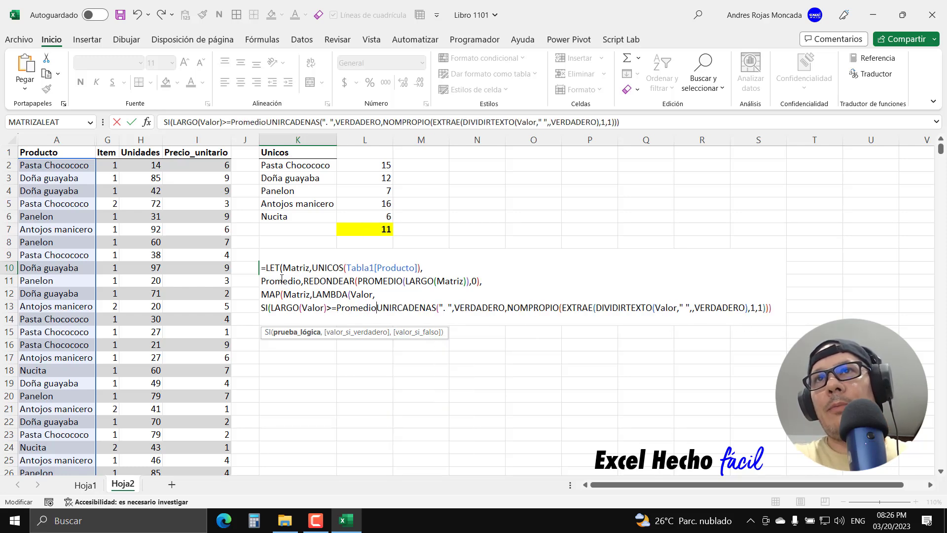
Step: Make the UNIRCADENAS expression SI's value if true and add Valor as its value if false
type(",")
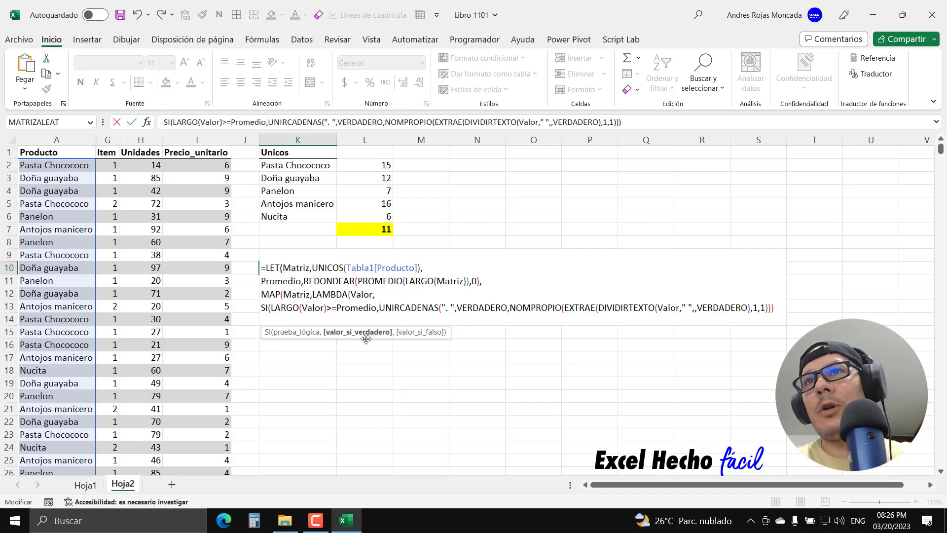
key("shift+End")
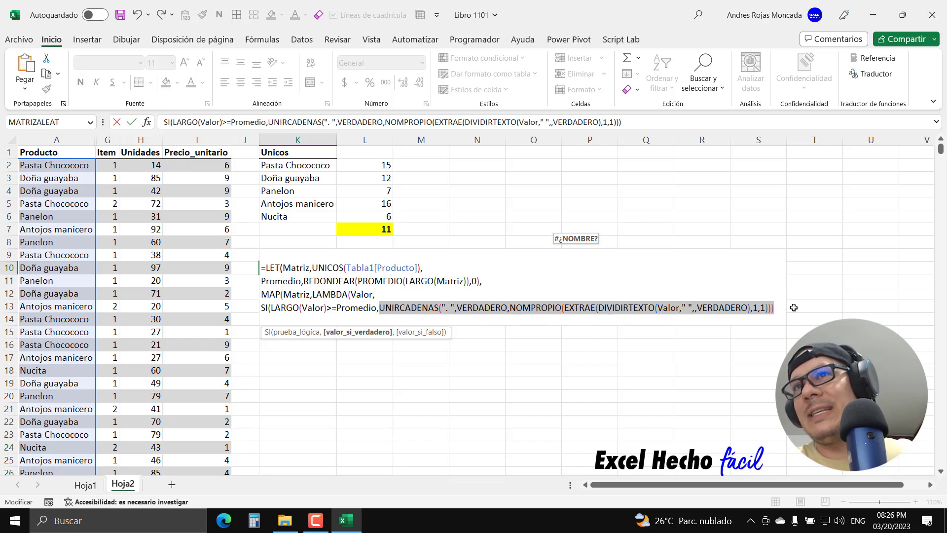
left_click(775, 310)
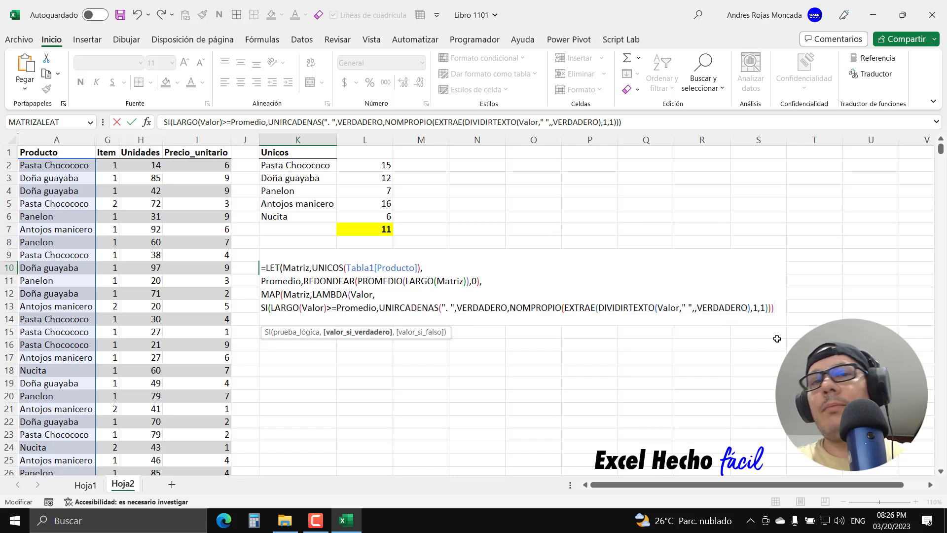
type(",Valor")
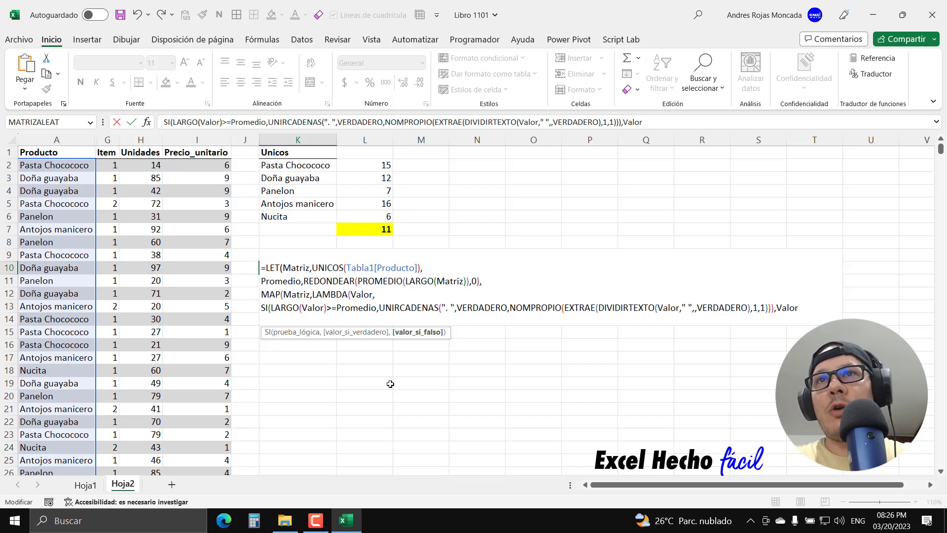
Step: Review SI's logical test, its LARGO(Valor) and Promedio parts, and the value-if-true argument
left_click(296, 332)
left_click_drag(327, 307, 270, 308)
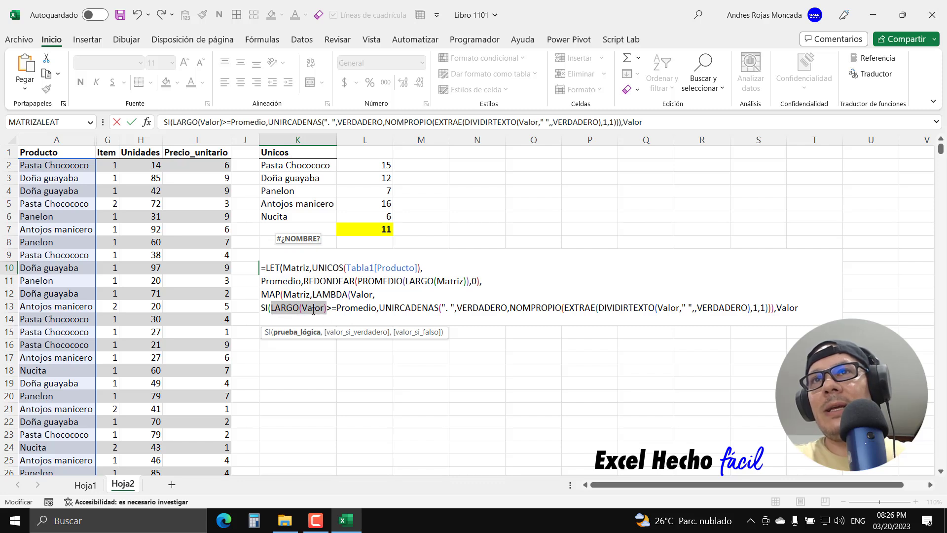
left_click_drag(377, 310, 337, 310)
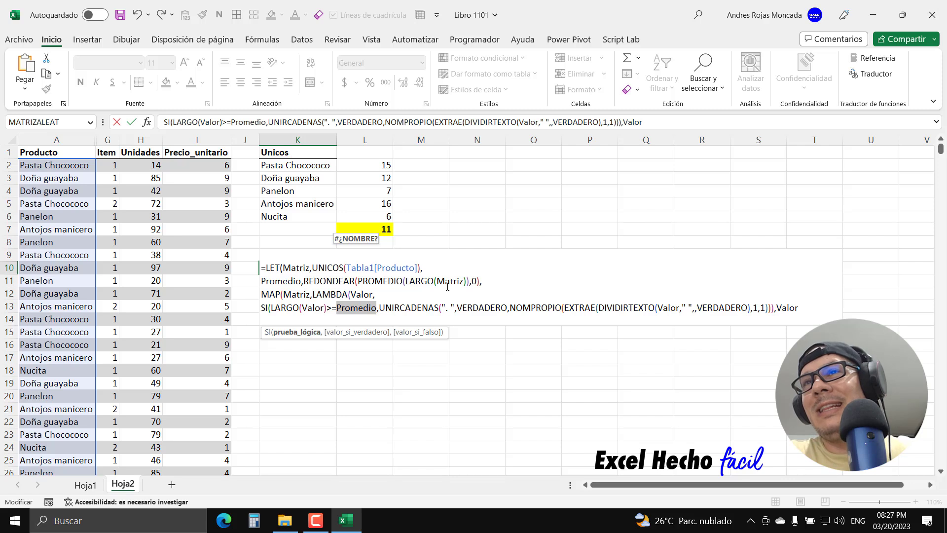
left_click(379, 308)
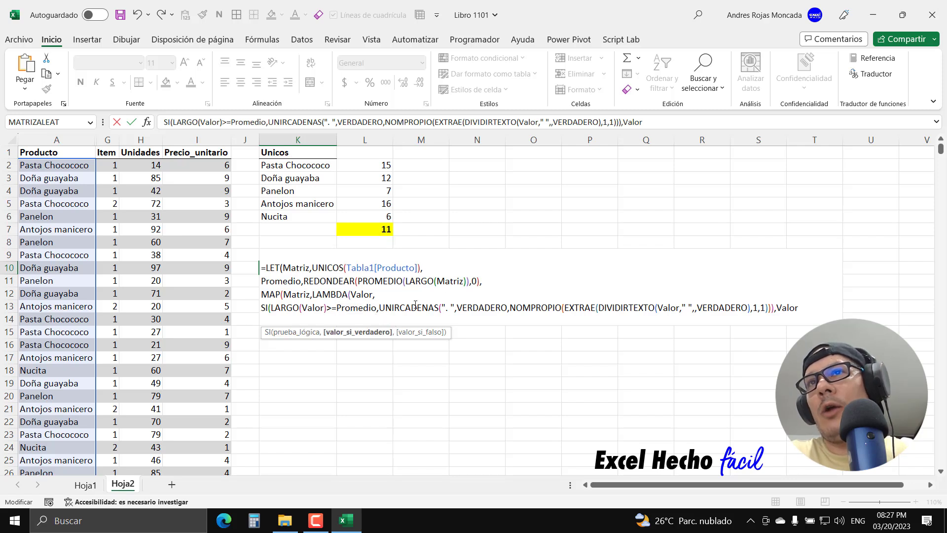
left_click(354, 333)
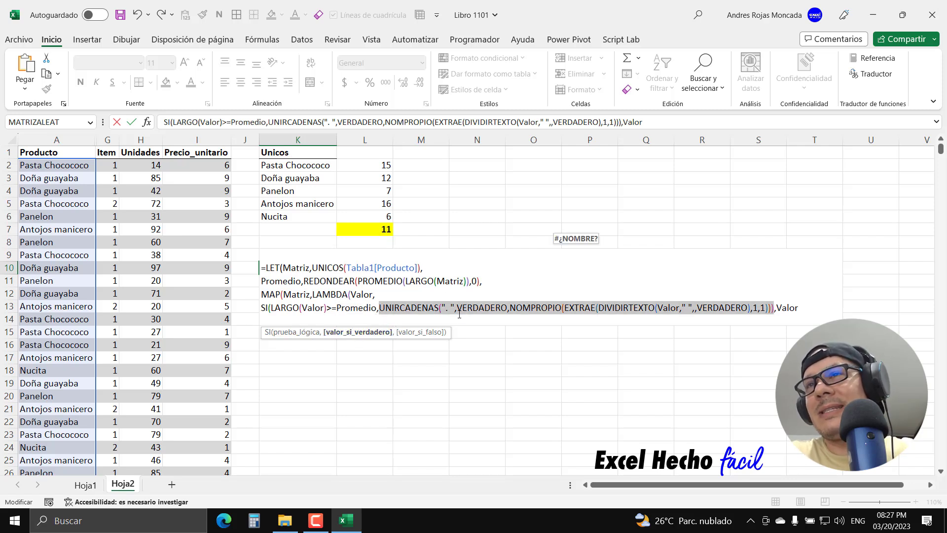
Step: Check Valor as SI's value if false, close SI, LAMBDA, MAP and LET, and enter the formula in K10
left_click(419, 332)
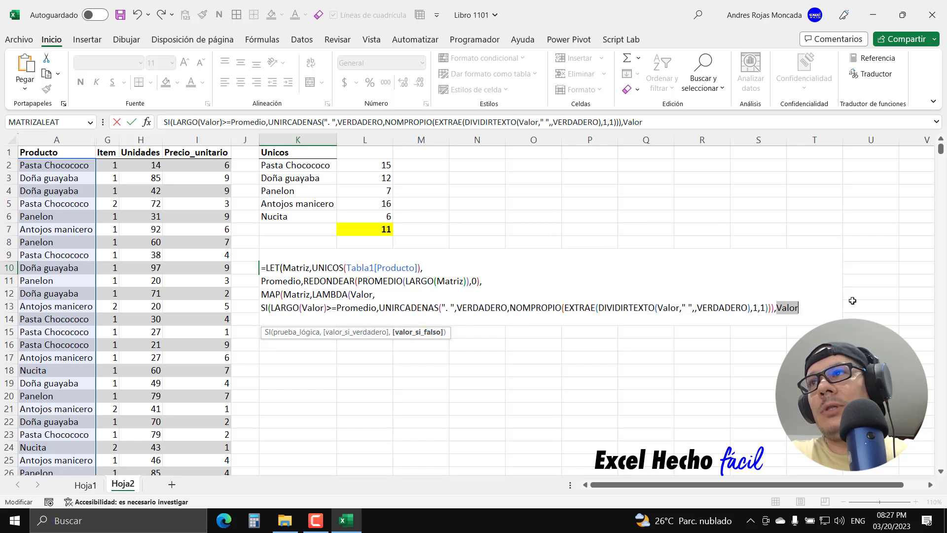
key("Right")
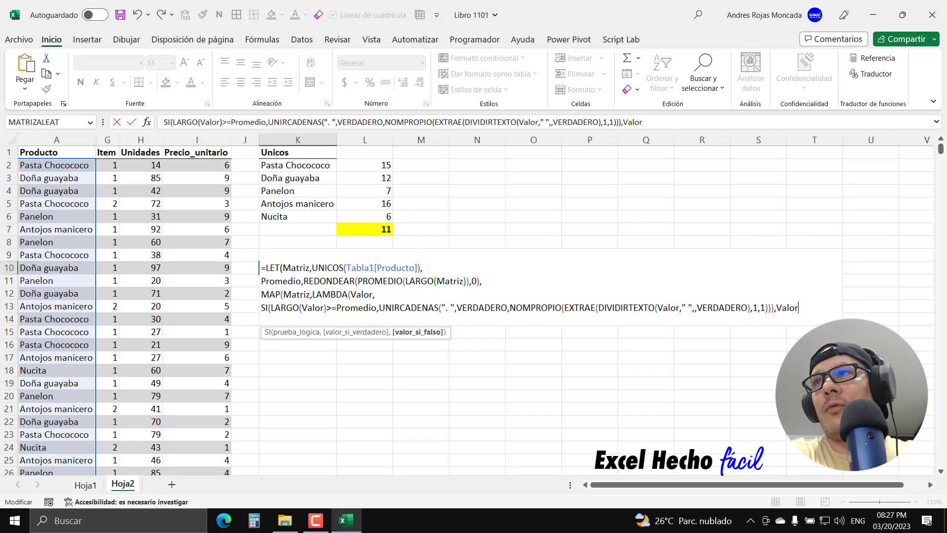
type(")))")
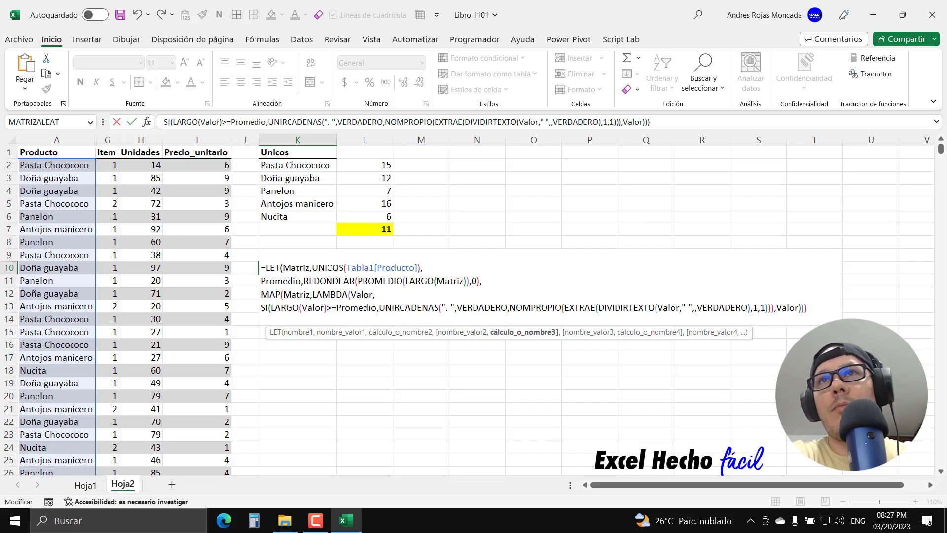
type(")")
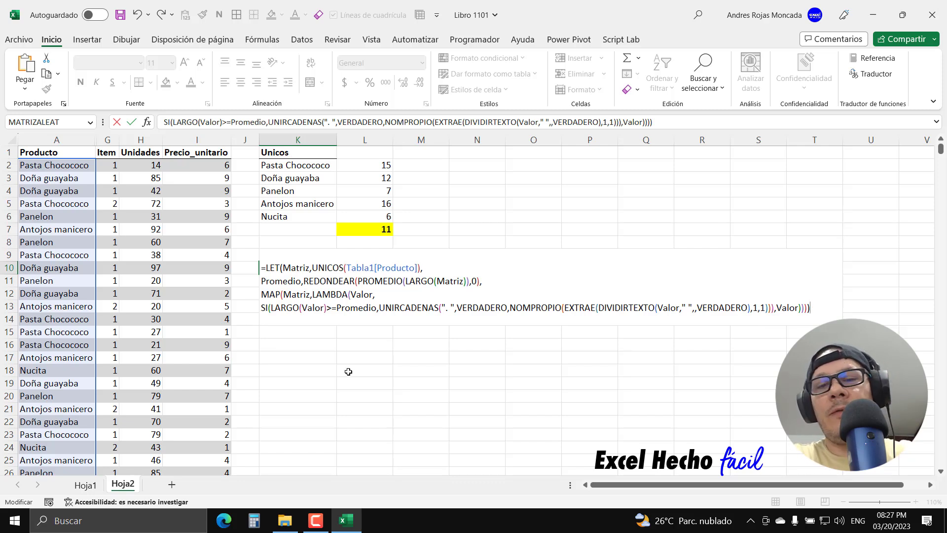
key("Return")
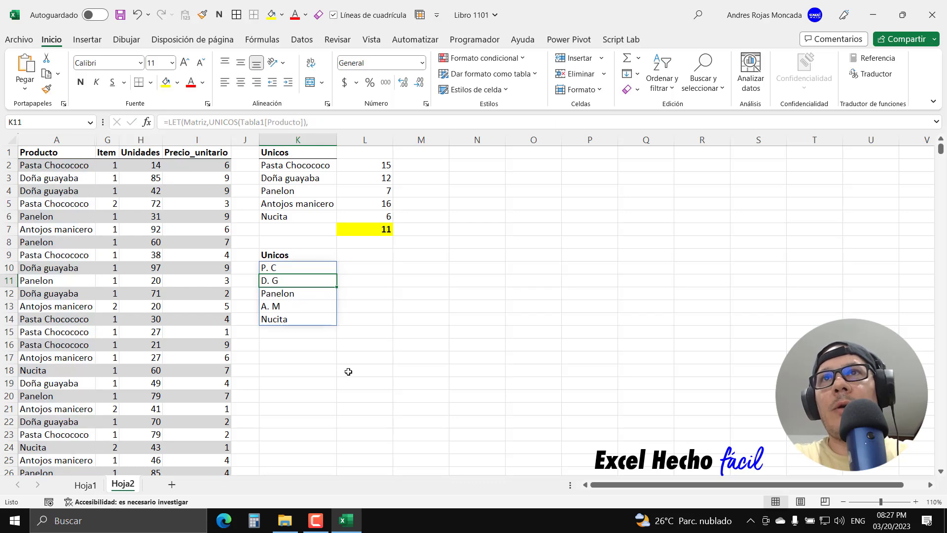
Step: Compare the results in K10:K14 with the original product names and their lengths in K2:L6
left_click(290, 268)
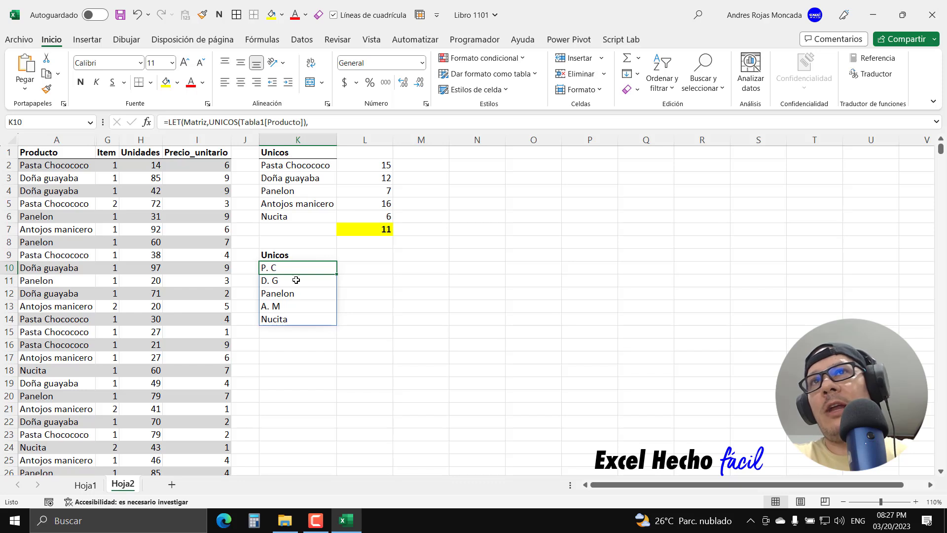
left_click(295, 193)
left_click(384, 195)
left_click(268, 319)
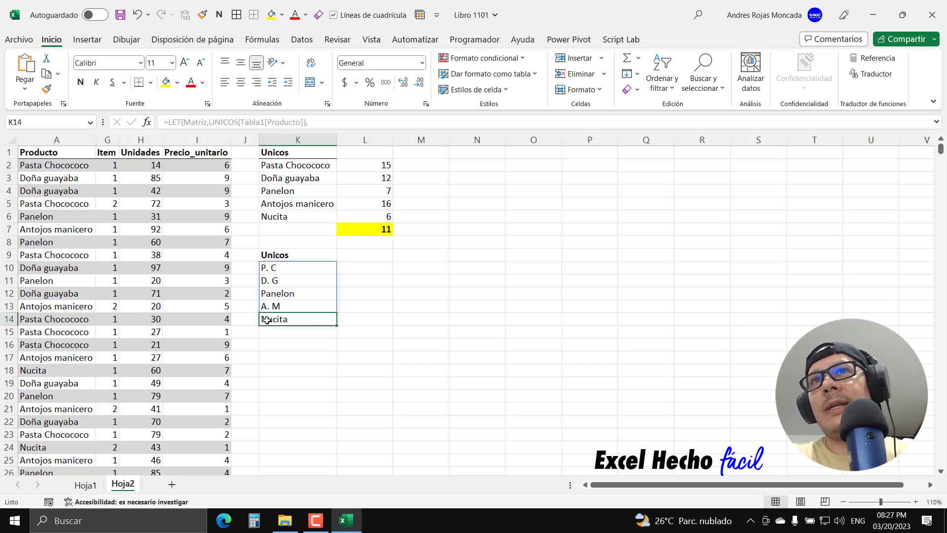
left_click(375, 217)
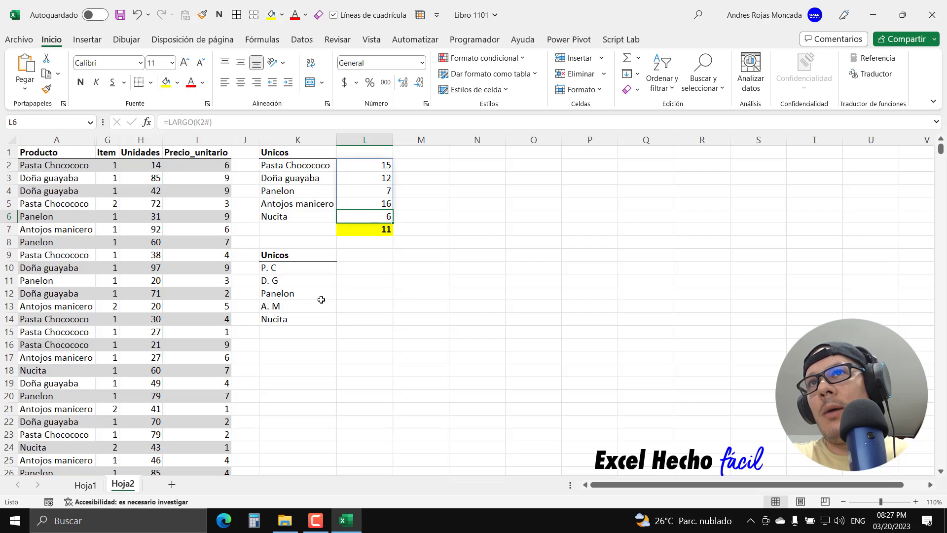
left_click(286, 307)
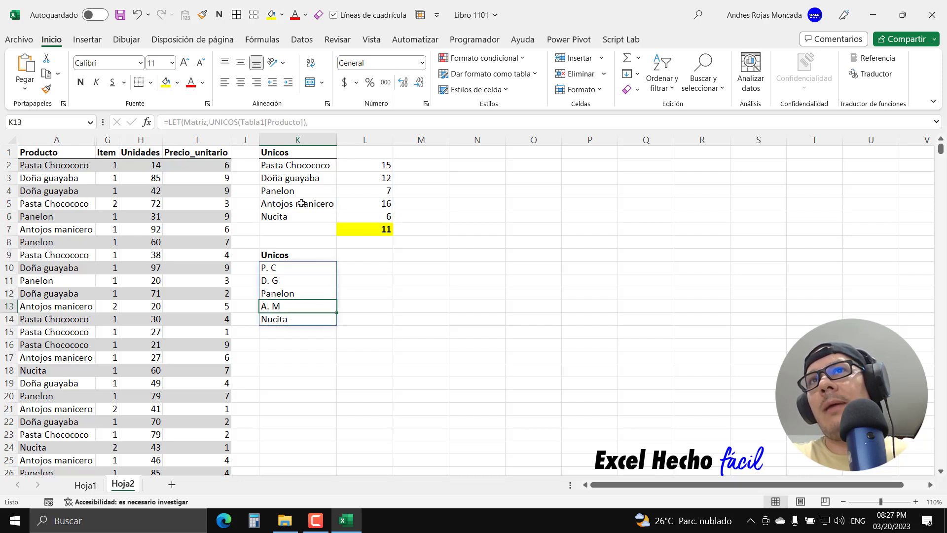
Step: Append &"." to the UNIRCADENAS expression in SI's value-if-true argument and enter K10's formula
left_click(302, 267)
double_click(296, 268)
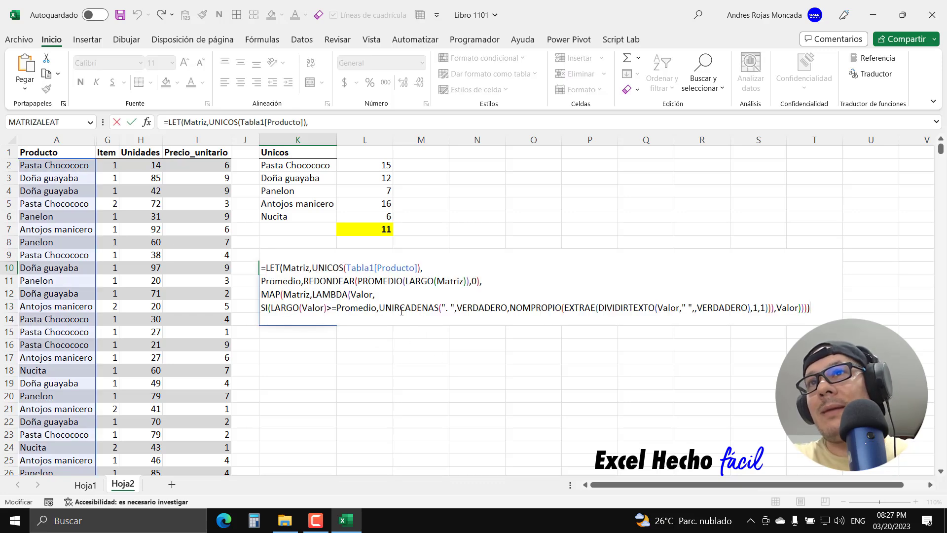
left_click(443, 309)
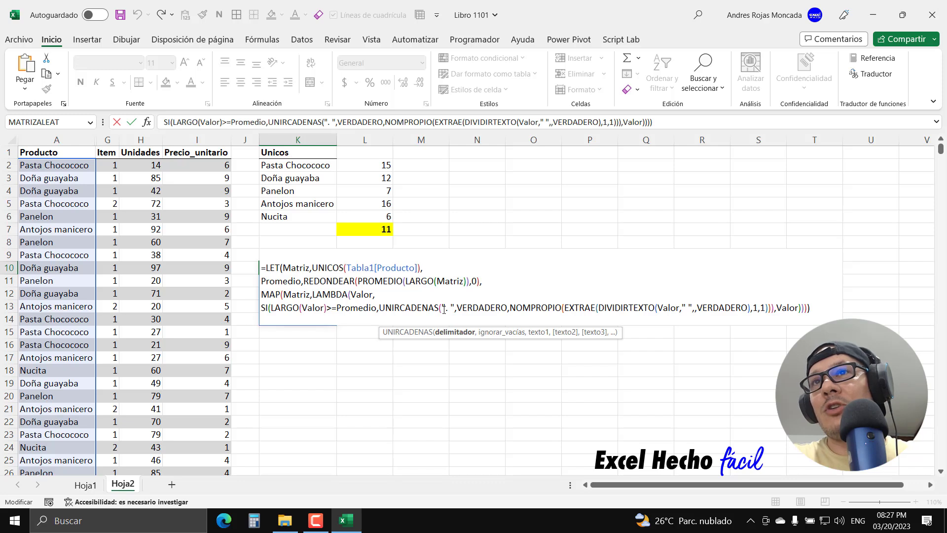
left_click(380, 309)
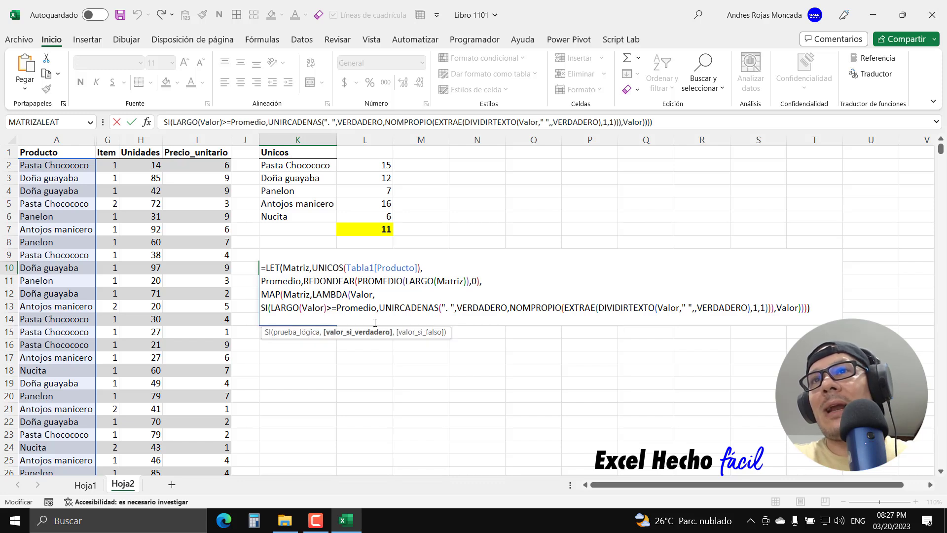
left_click(358, 332)
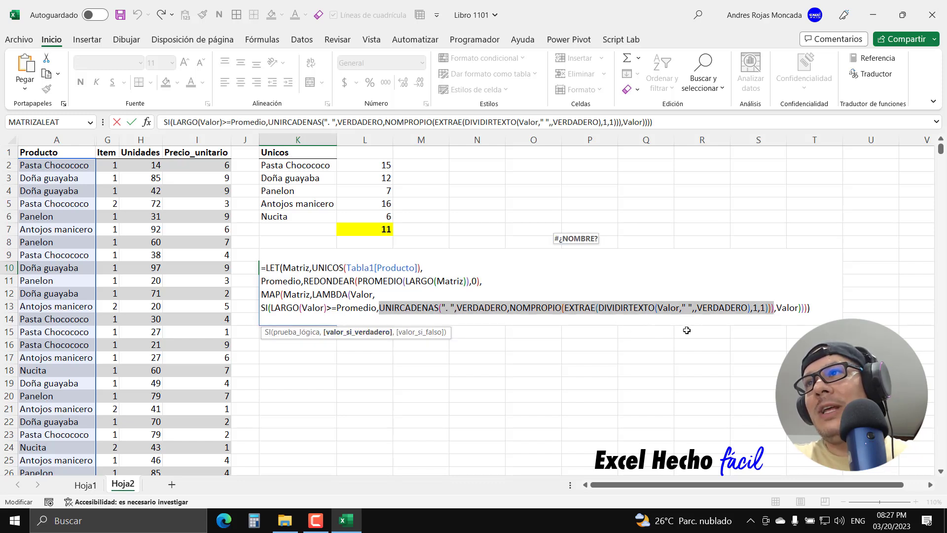
left_click(774, 309)
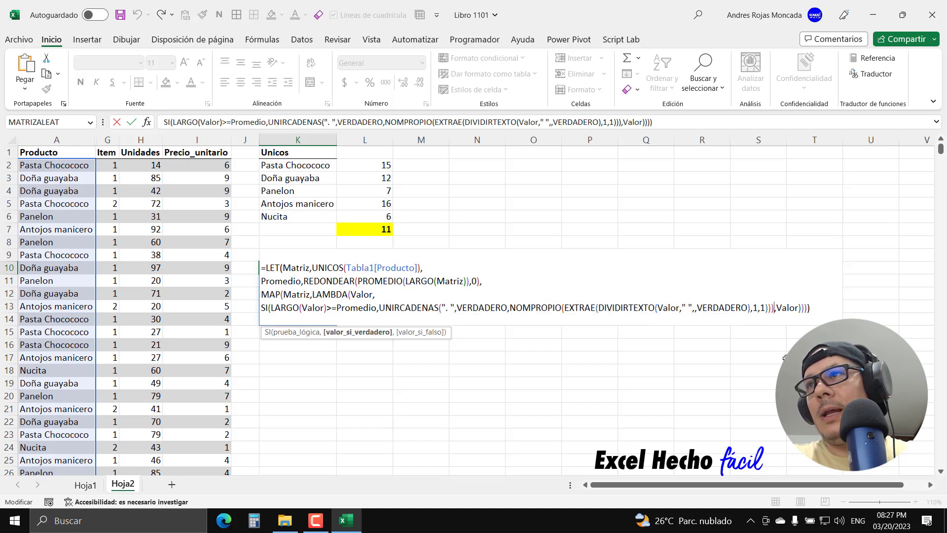
type("&\"")
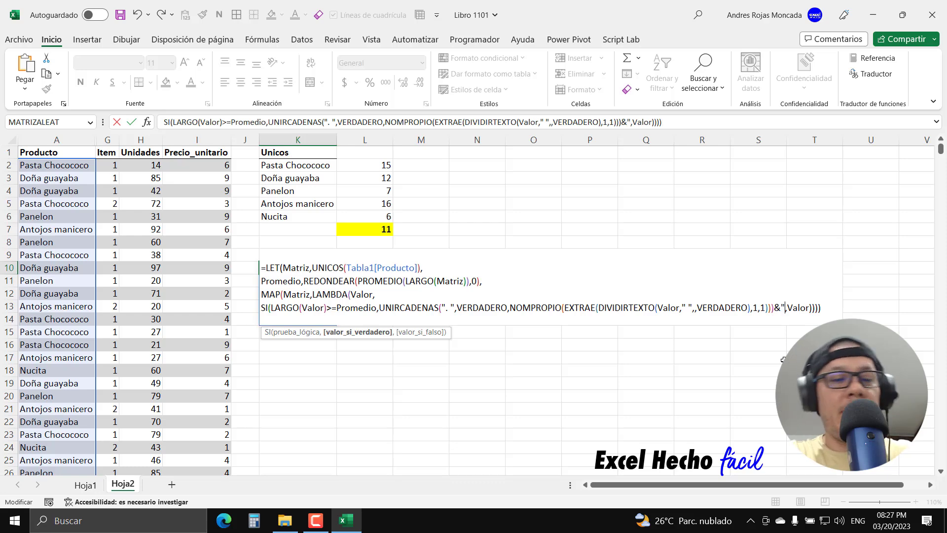
type(".\"")
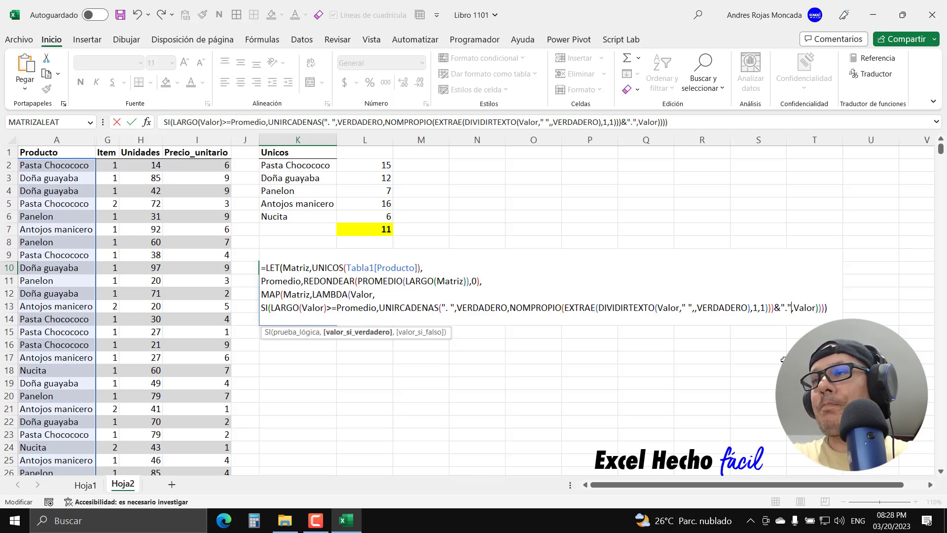
left_click(835, 309)
key("Return")
Step: Compare the dotted initials in the K10 list with the original product names in K2:K6
left_click(294, 267)
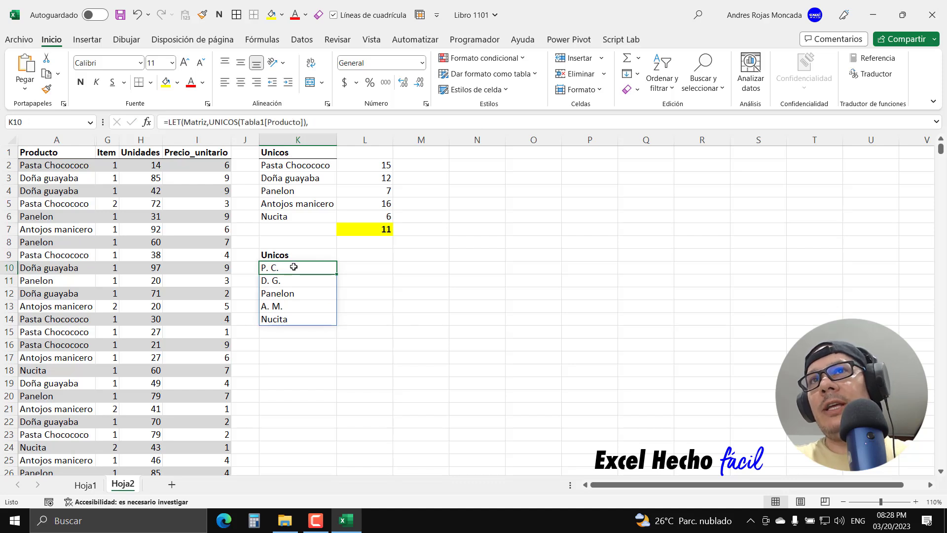
left_click(321, 167)
left_click(318, 204)
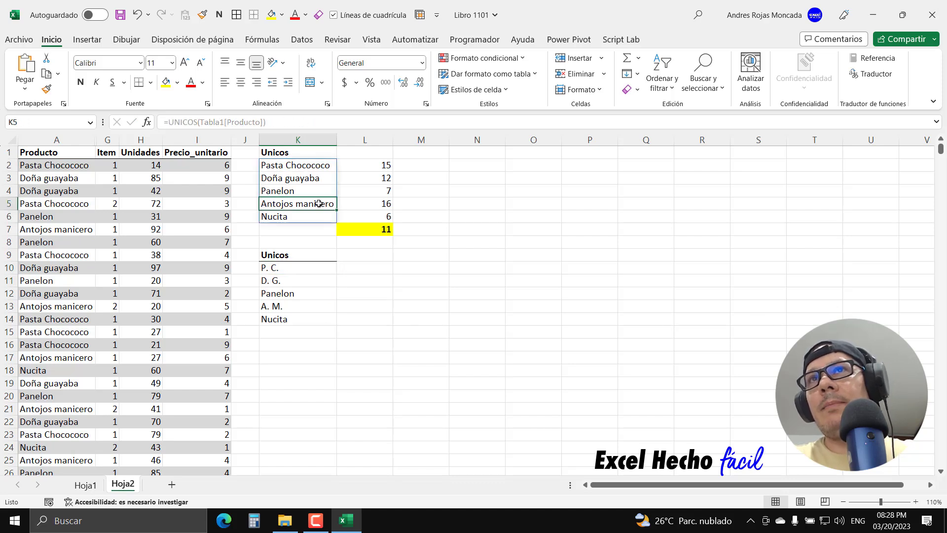
left_click(318, 179)
left_click(294, 267)
left_click(293, 280)
left_click(292, 266)
left_click(291, 281)
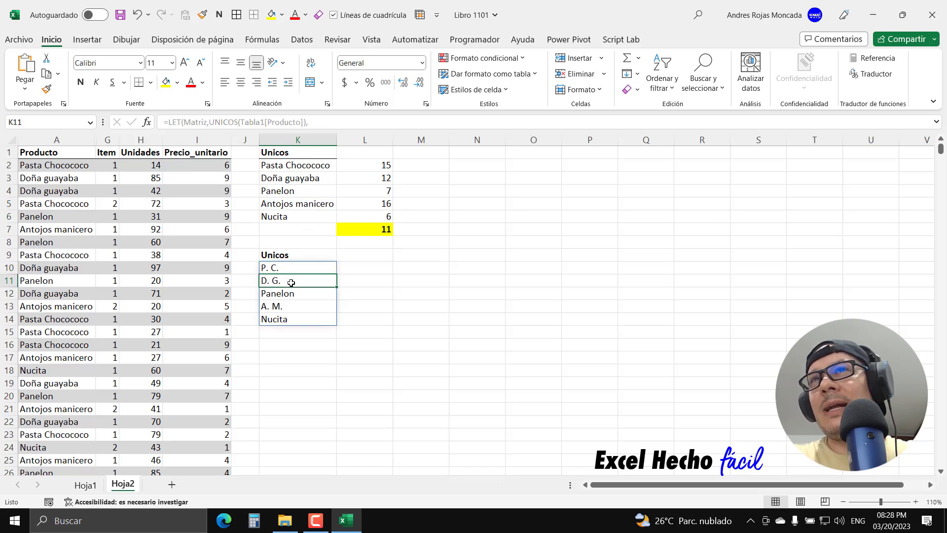
left_click(292, 306)
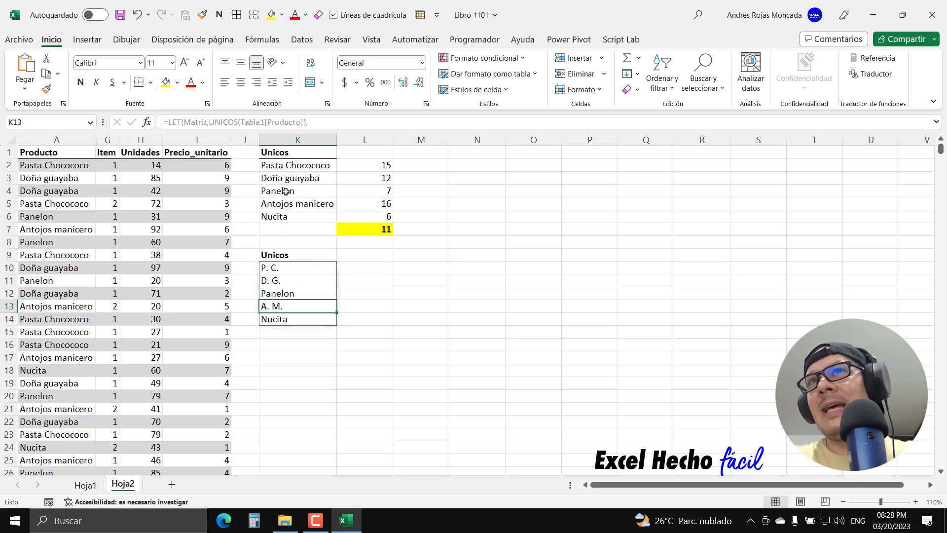
Step: Review EXTRAE's arguments in K10's formula and set its number of characters to 3
left_click(304, 272)
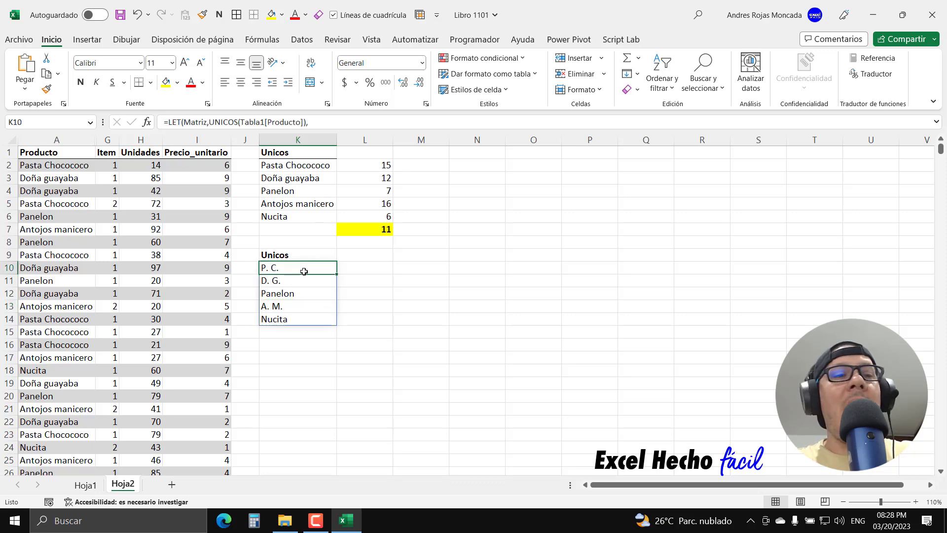
key("F2")
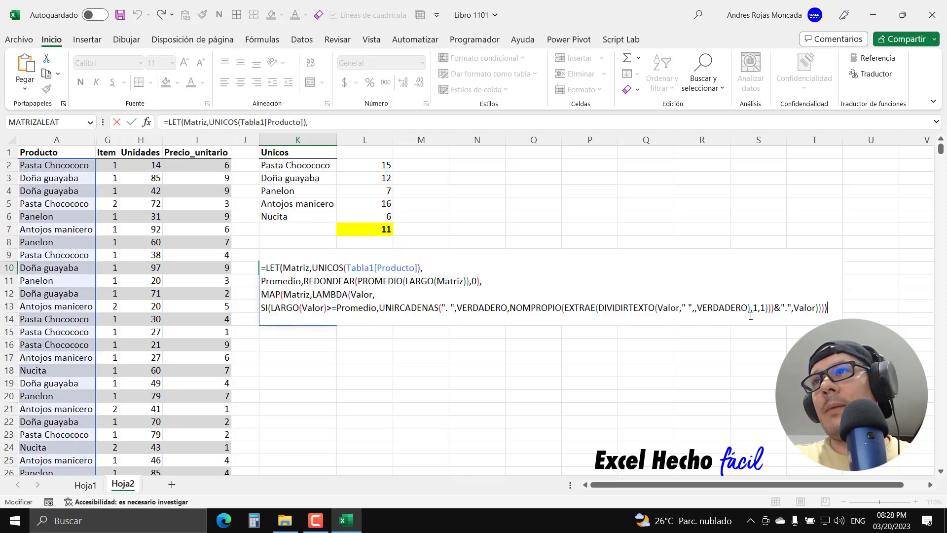
left_click(765, 309)
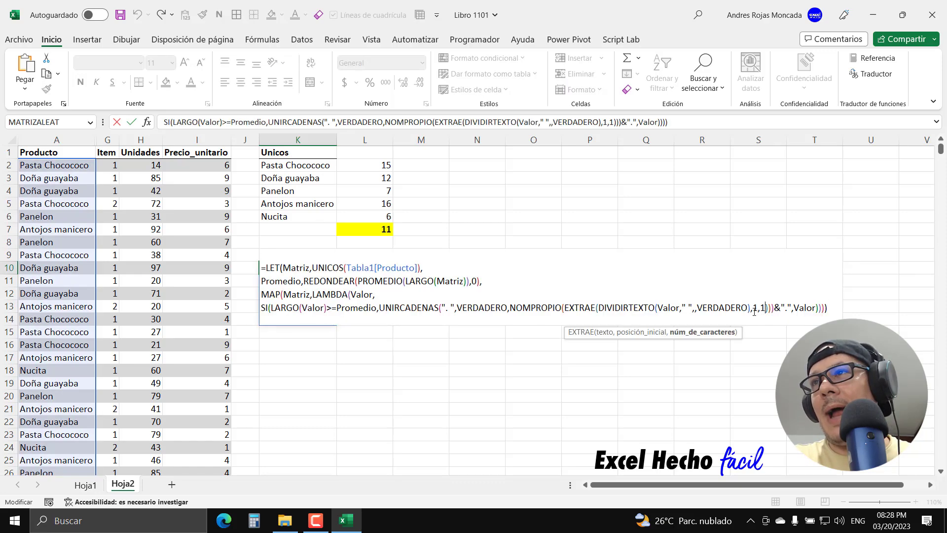
left_click(610, 338)
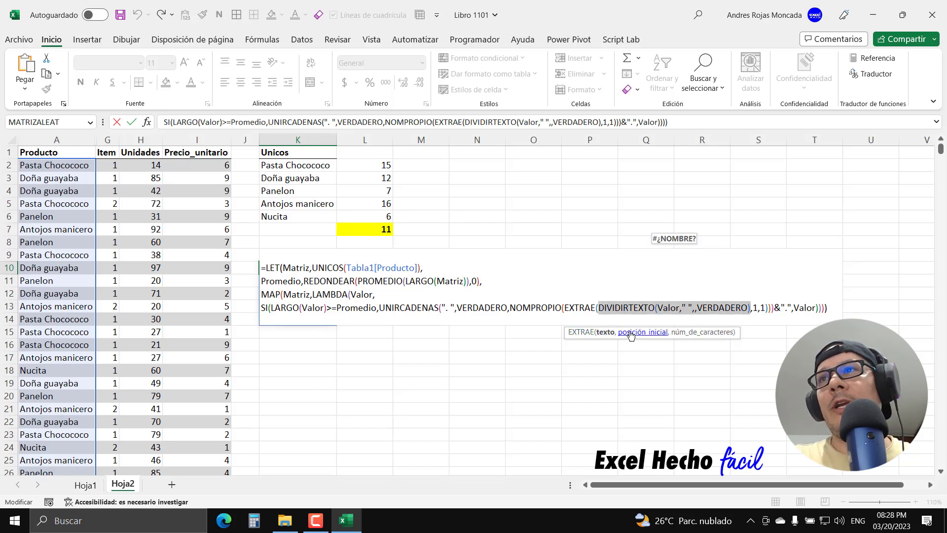
left_click(631, 333)
left_click(696, 332)
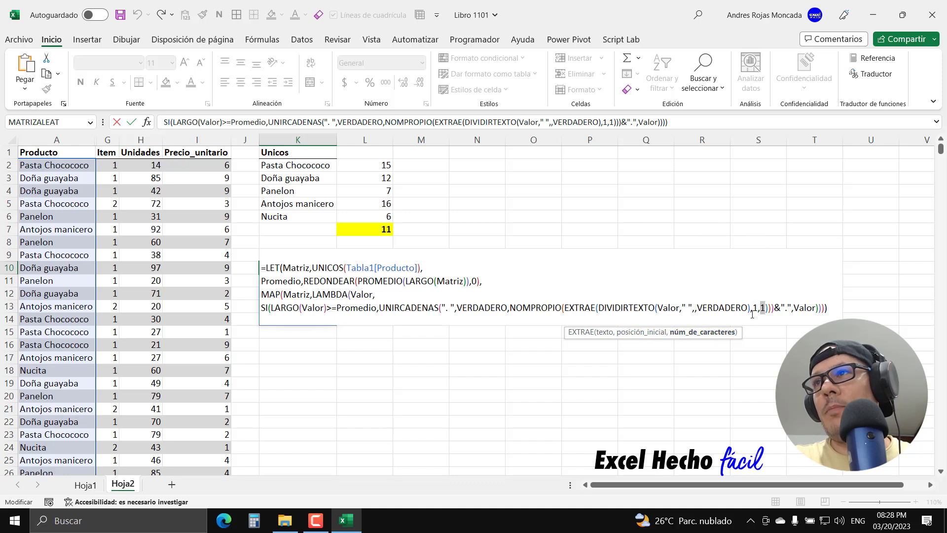
type("3")
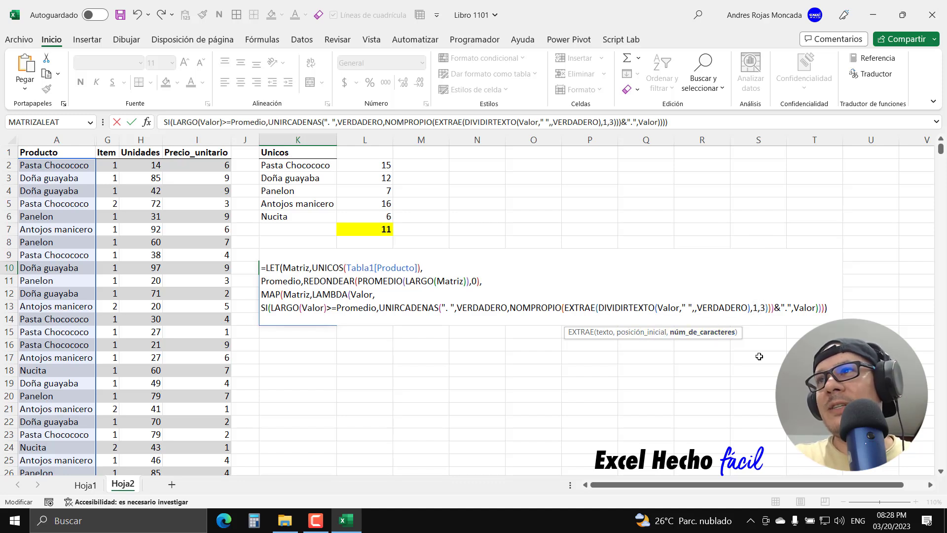
key("Return")
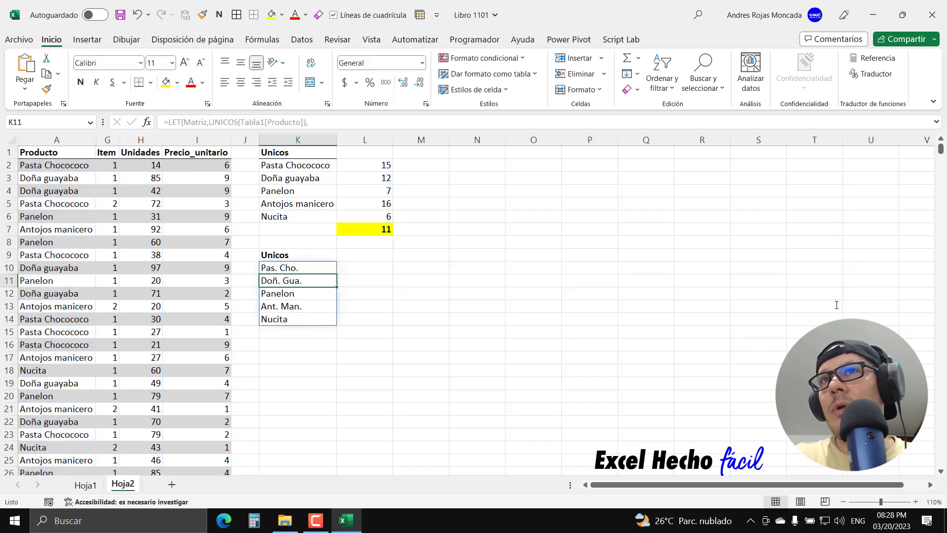
Step: Compare the abbreviated names in K10:K14 with the originals in K2:K6 and look over K10's LET formula
left_click(319, 269)
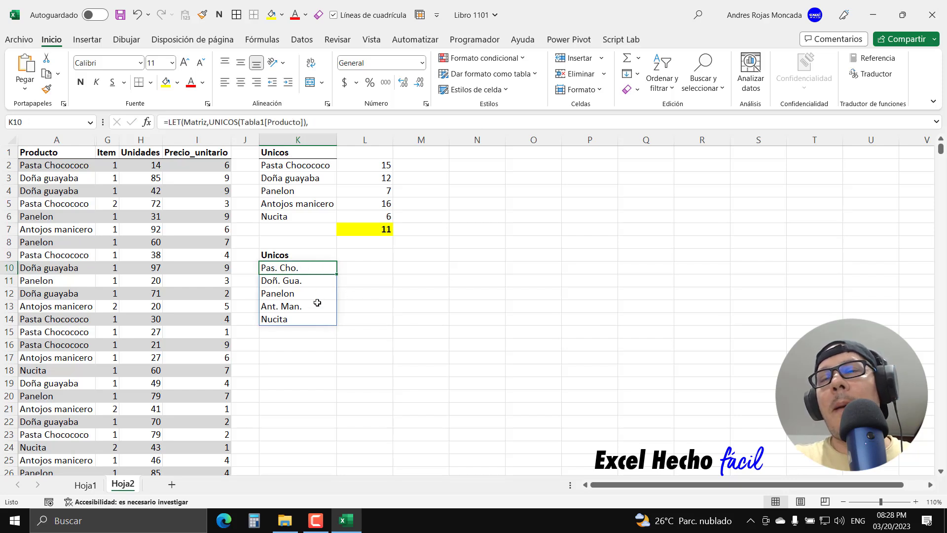
left_click(309, 281)
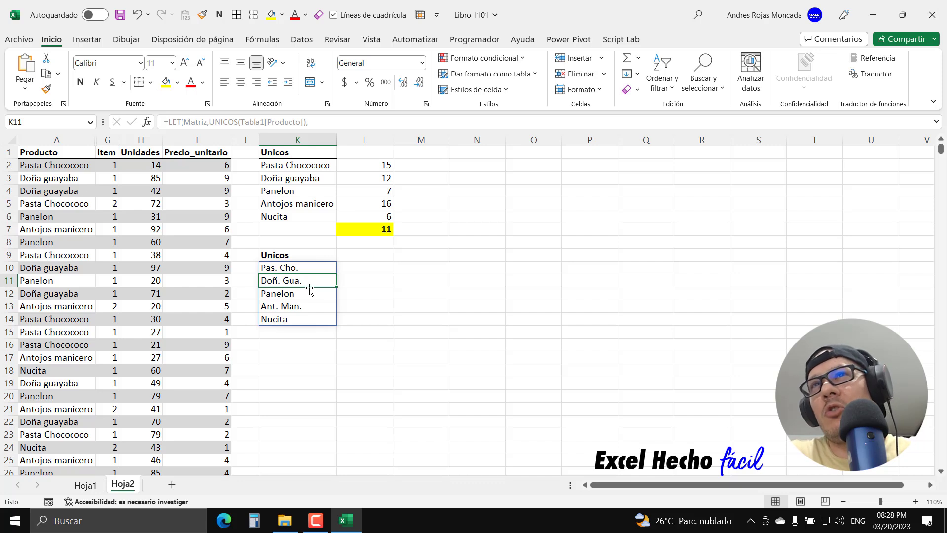
left_click(309, 293)
left_click(309, 307)
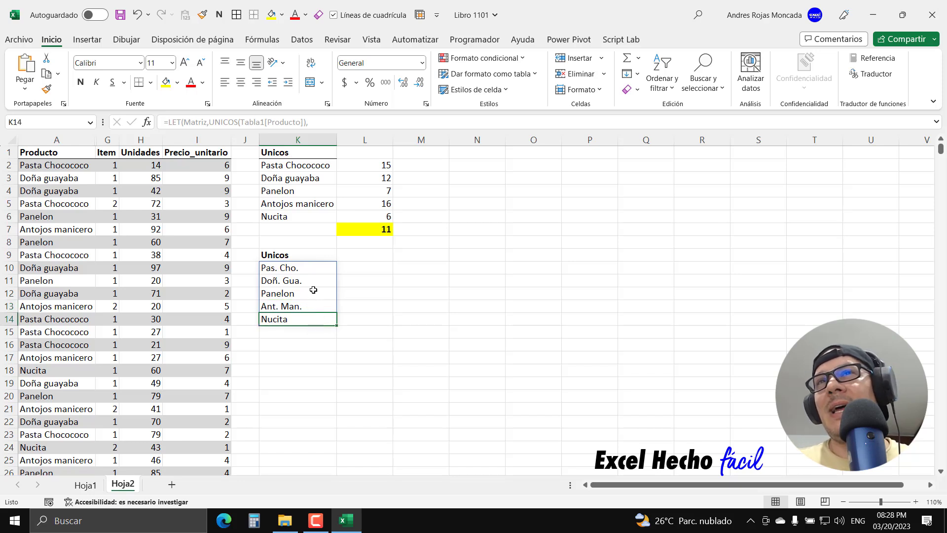
left_click_drag(311, 268, 310, 320)
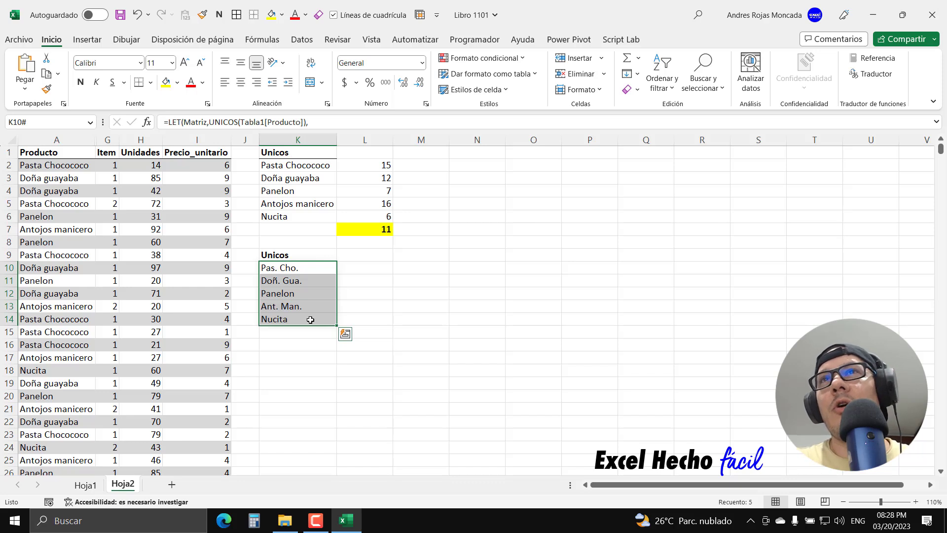
left_click(309, 270)
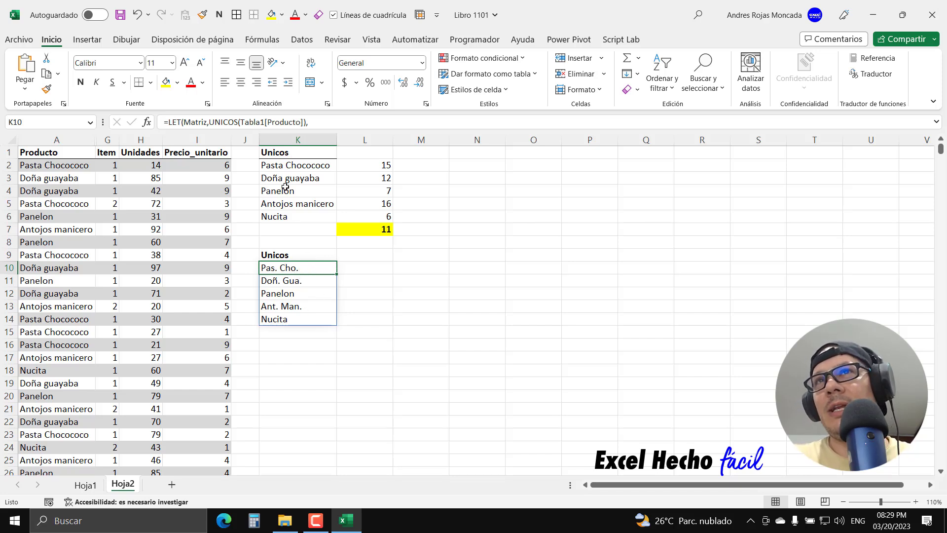
left_click_drag(285, 167, 284, 217)
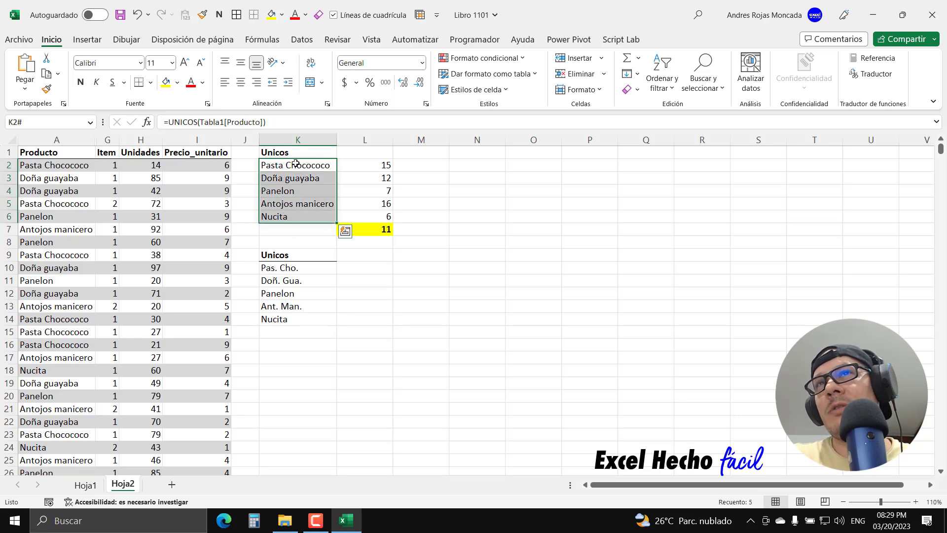
left_click(305, 265)
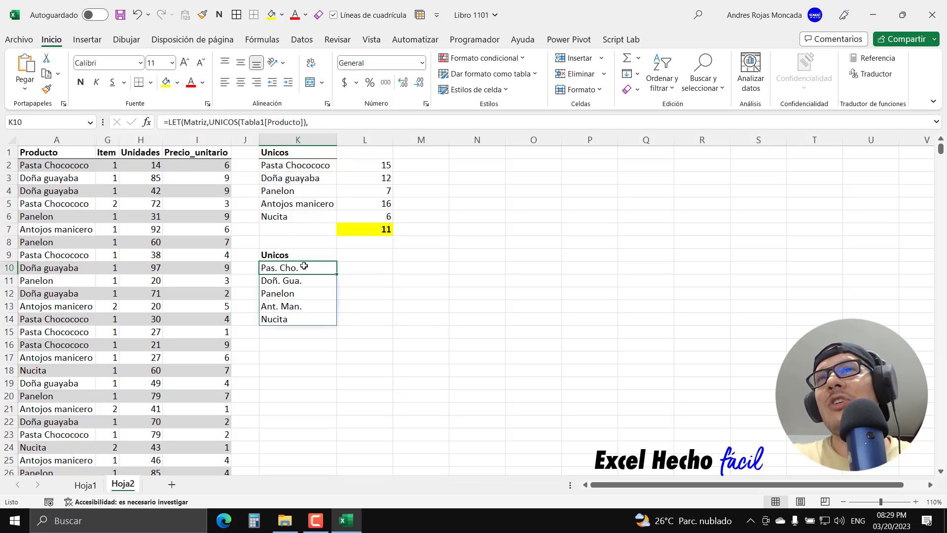
double_click(304, 265)
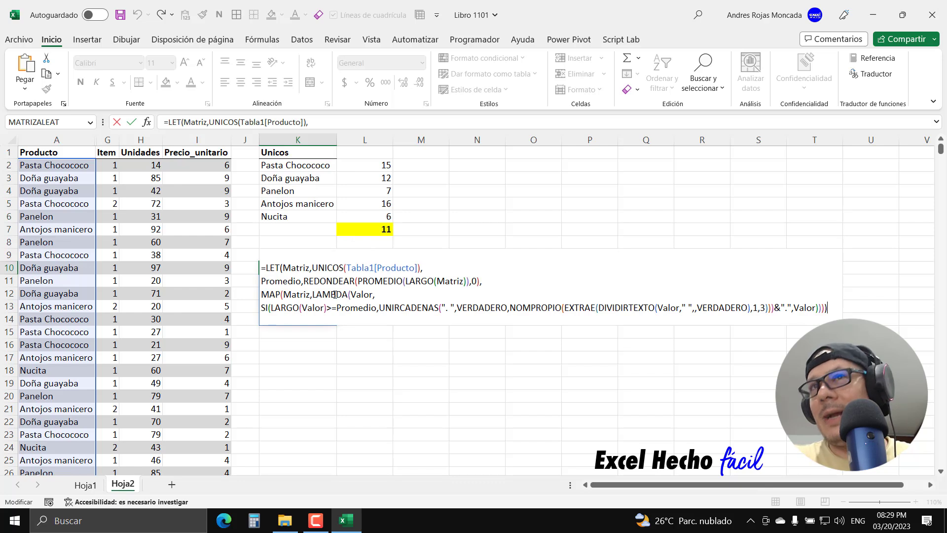
key("ctrl+Return")
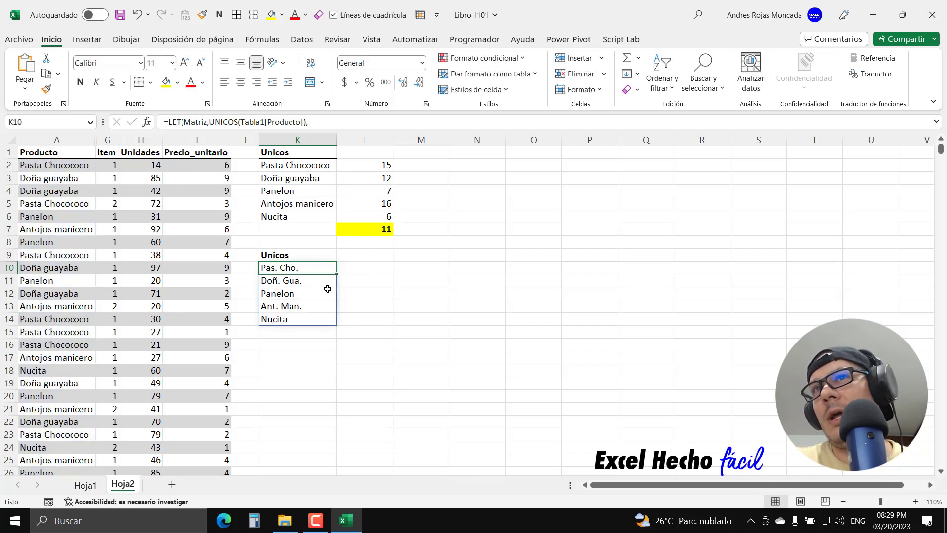
left_click(309, 344)
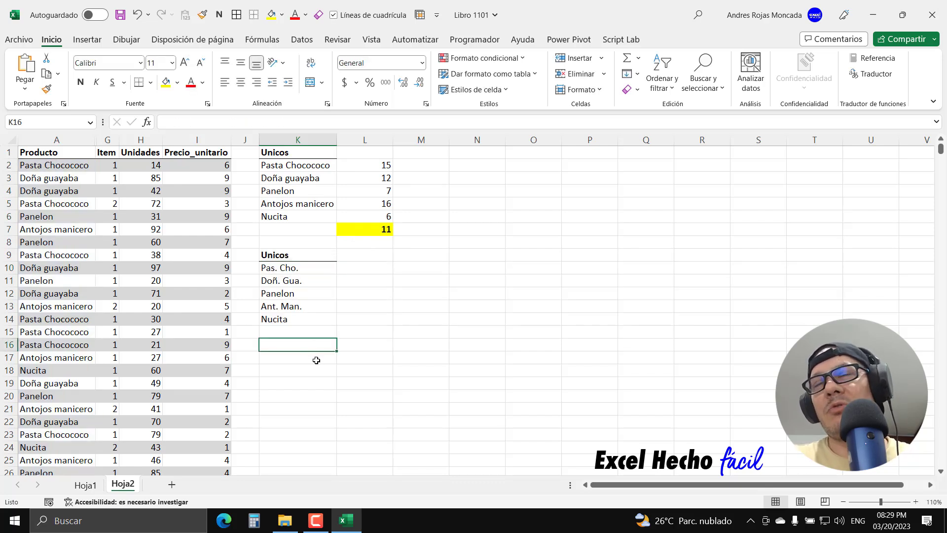